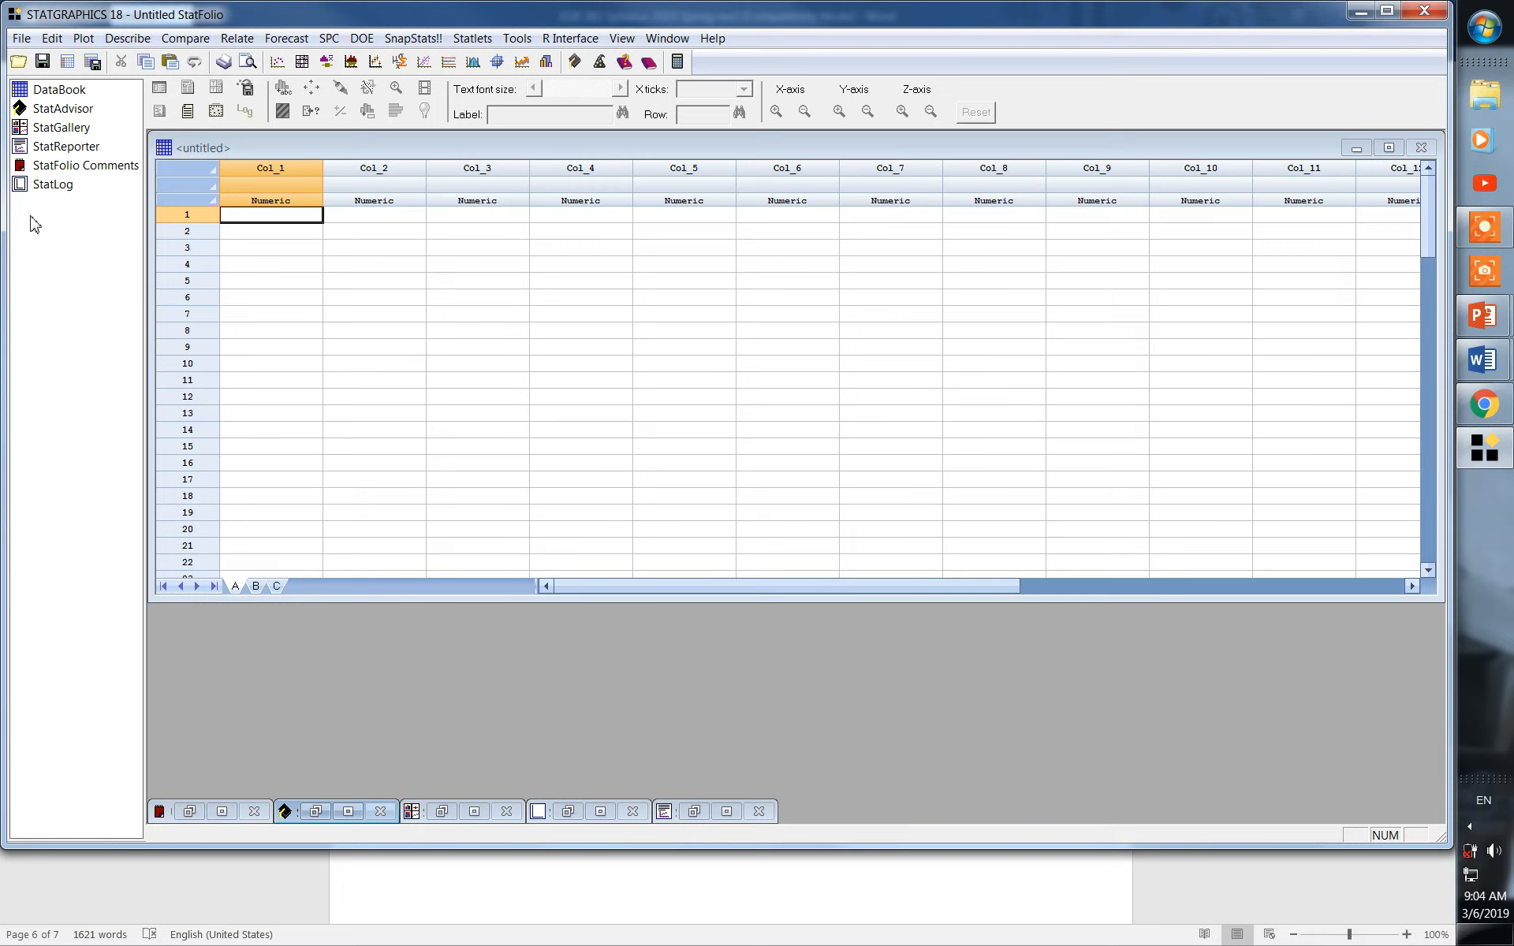
pyautogui.click(1483, 901)
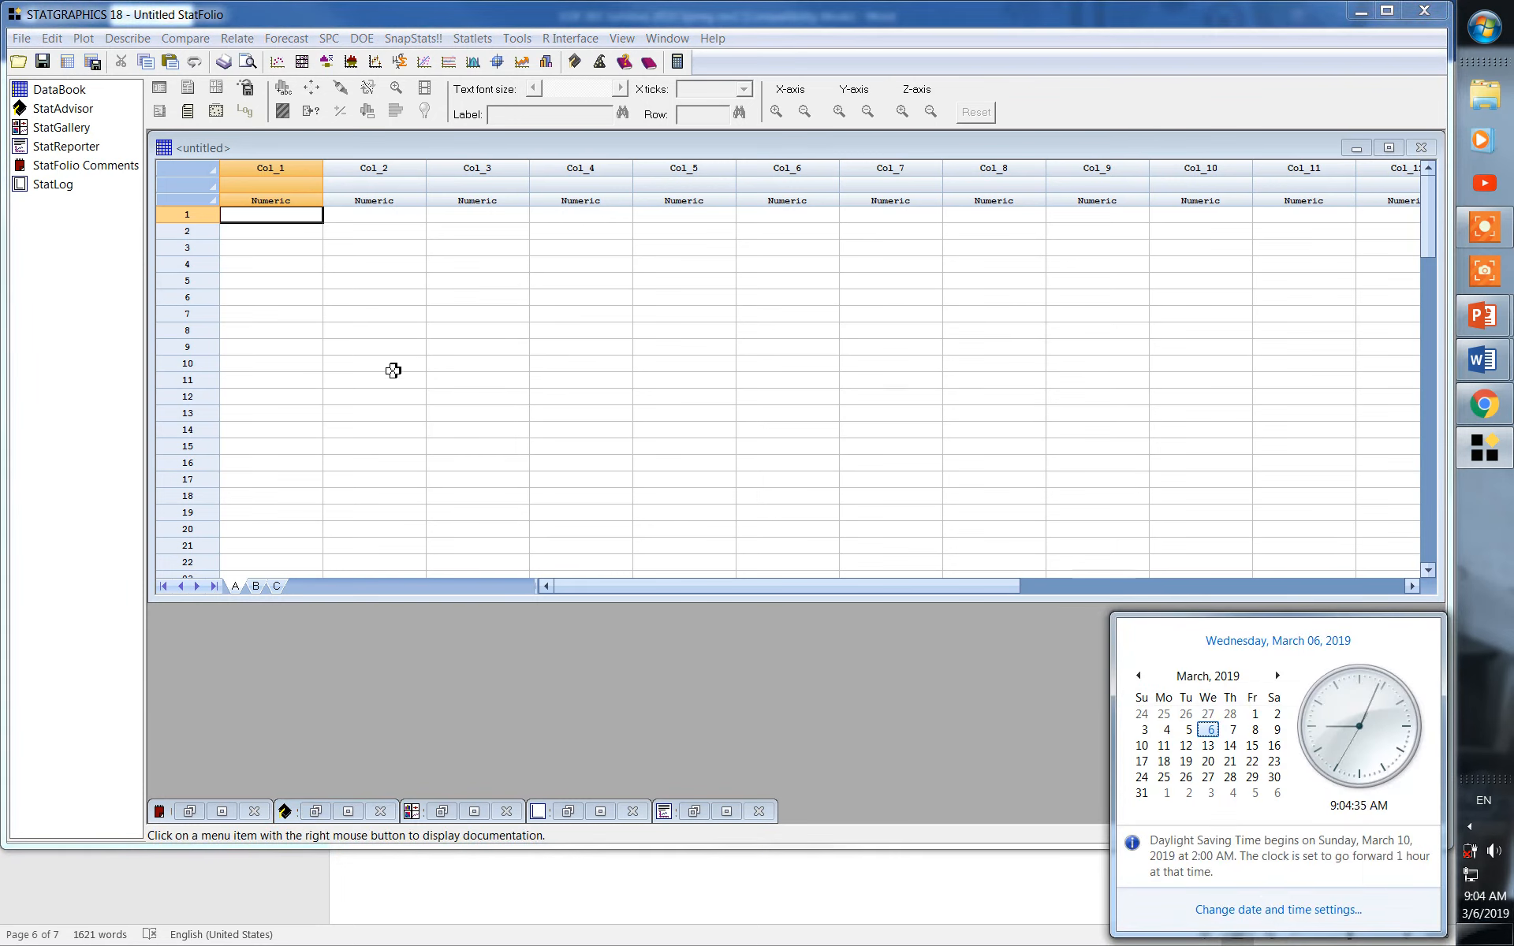
pyautogui.click(63, 367)
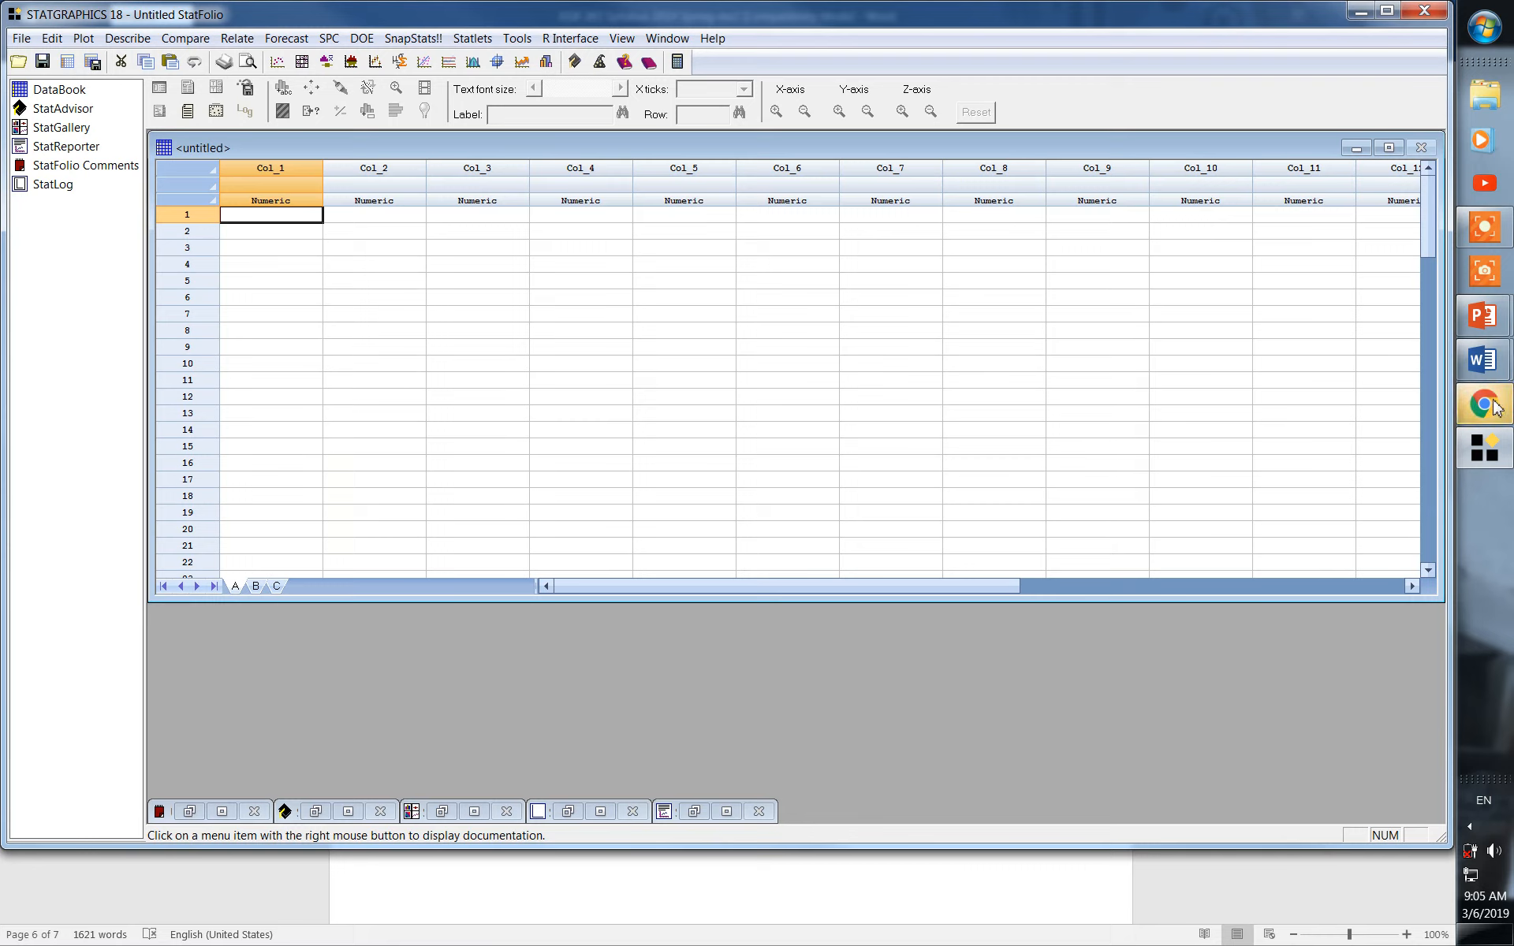
# Step: Switch to Chrome and download the Statgraphics Data file from the Course Materials page
pyautogui.moveTo(1496, 407)
pyautogui.click(1278, 378)
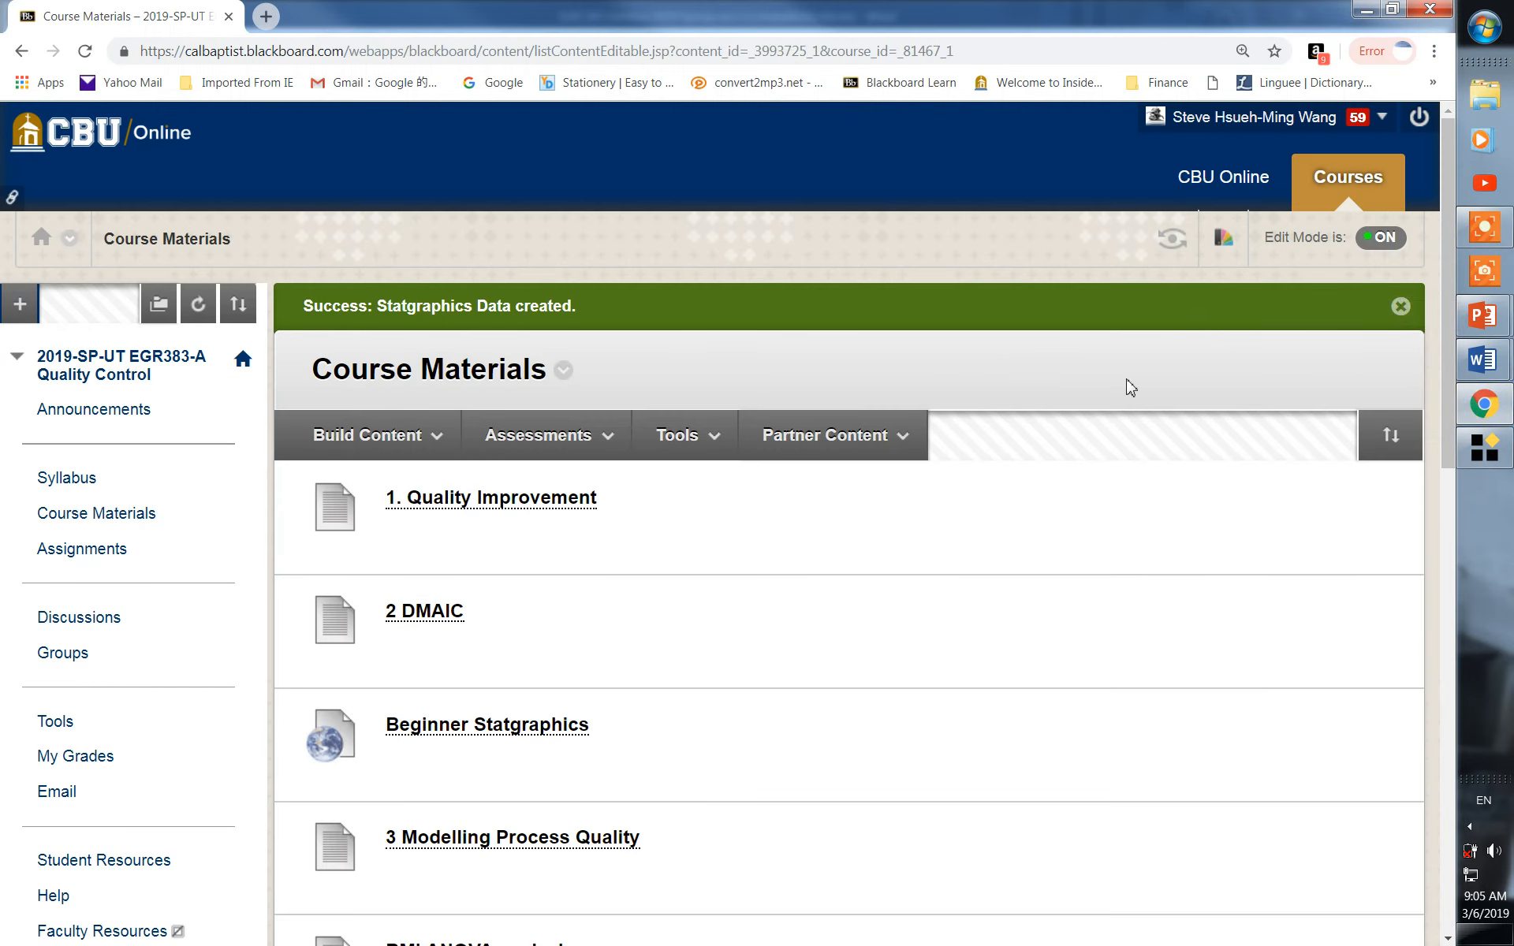
pyautogui.moveTo(1446, 227); pyautogui.dragTo(1476, 757)
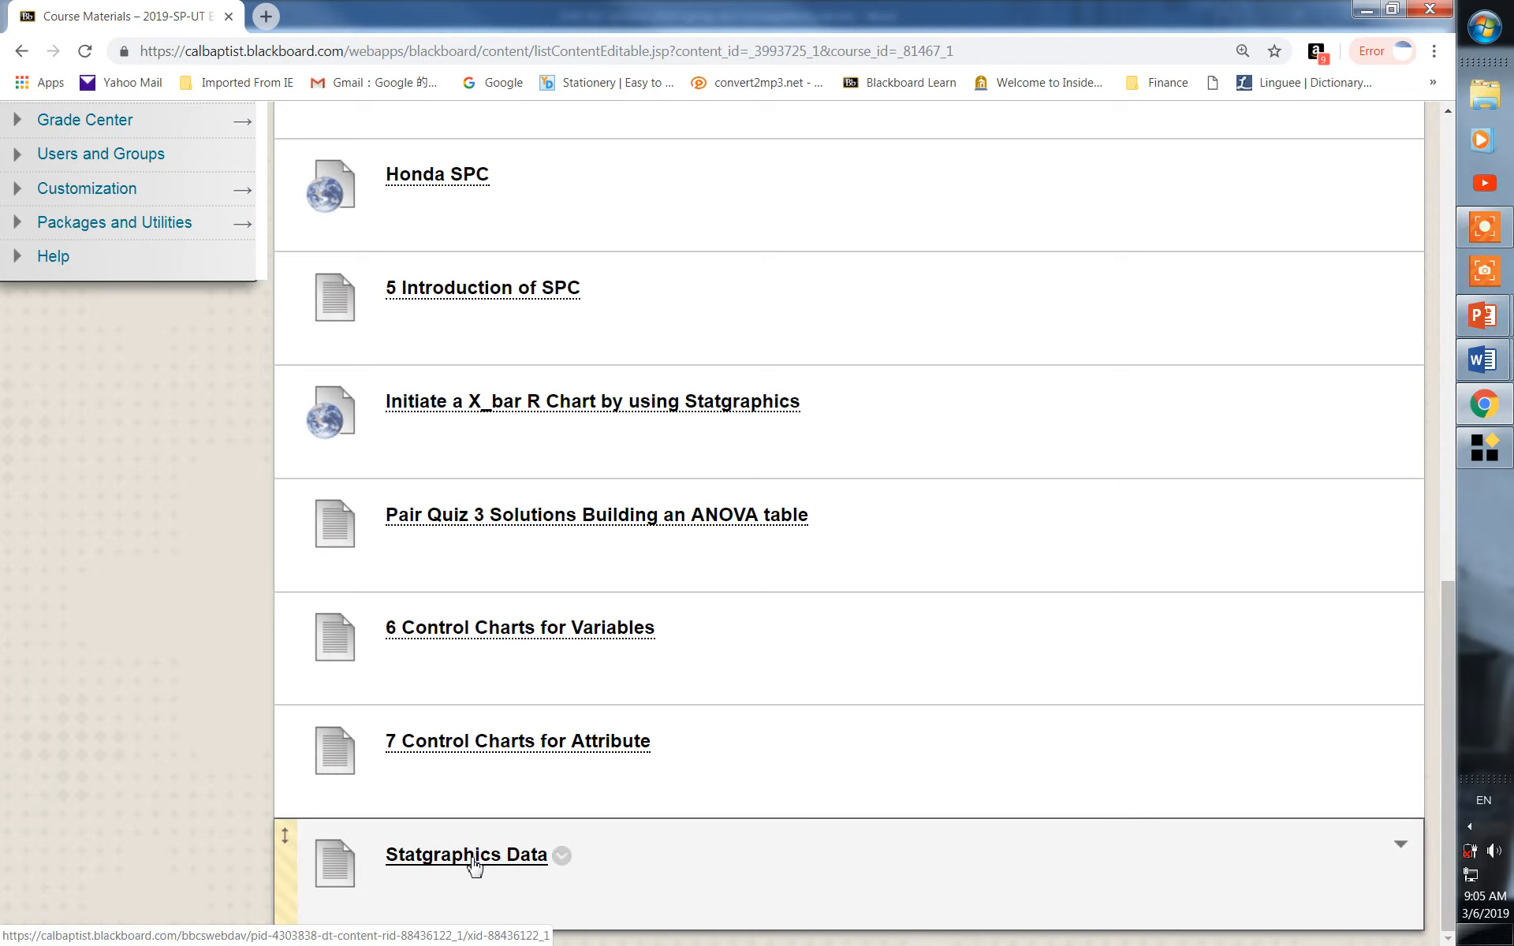
pyautogui.click(474, 865)
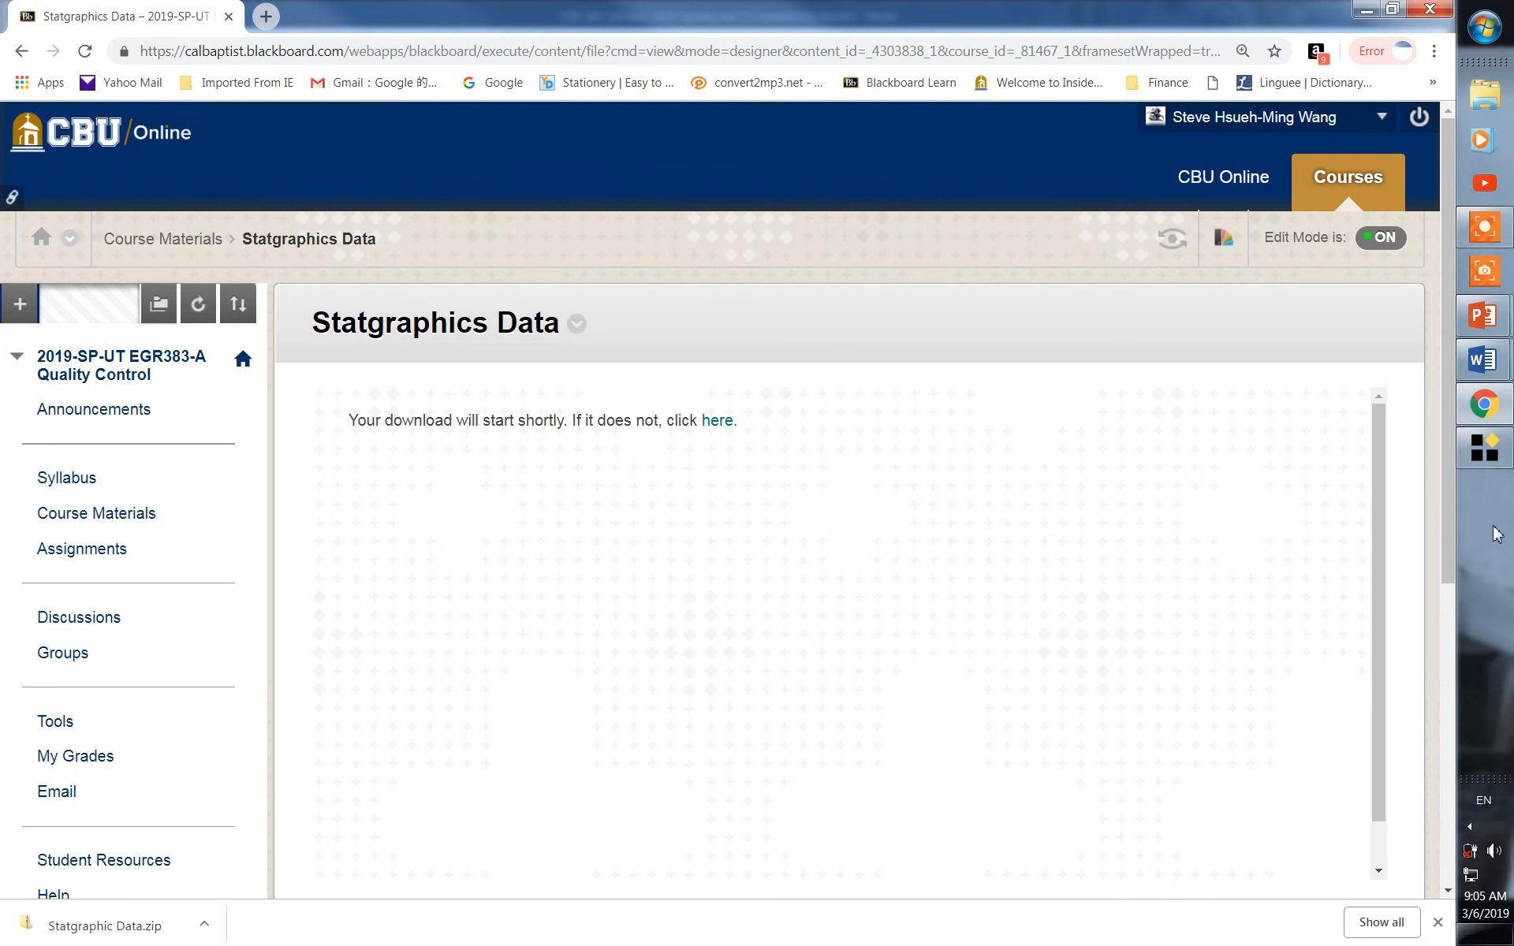
# Step: Switch to STATGRAPHICS and open the tutorial1 StatFolio from the Data folder
pyautogui.click(1485, 448)
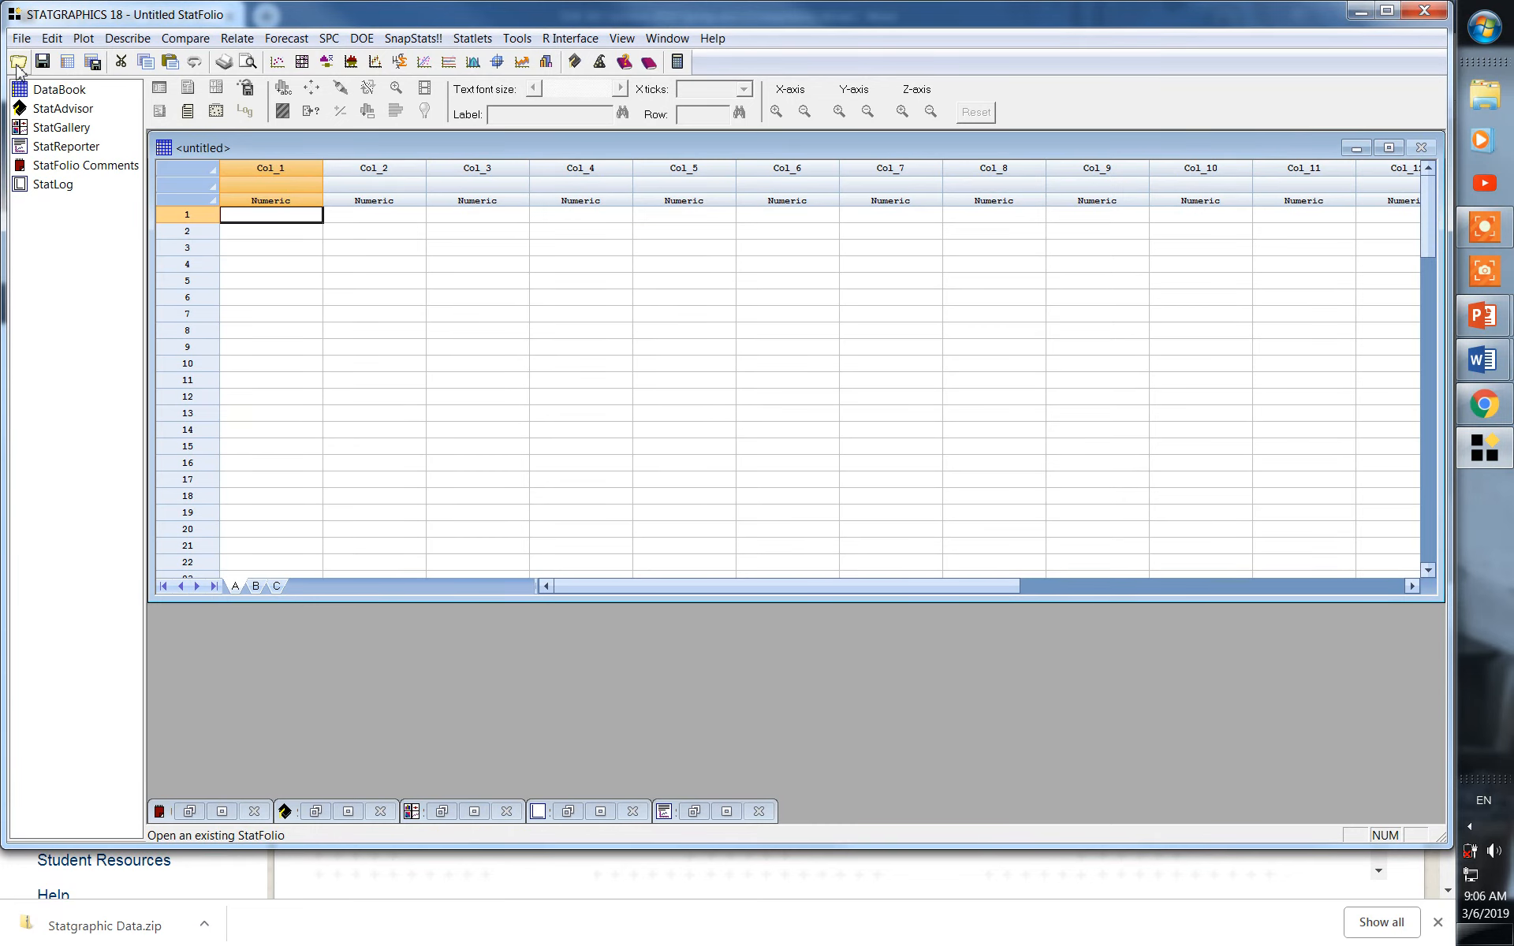
pyautogui.click(17, 63)
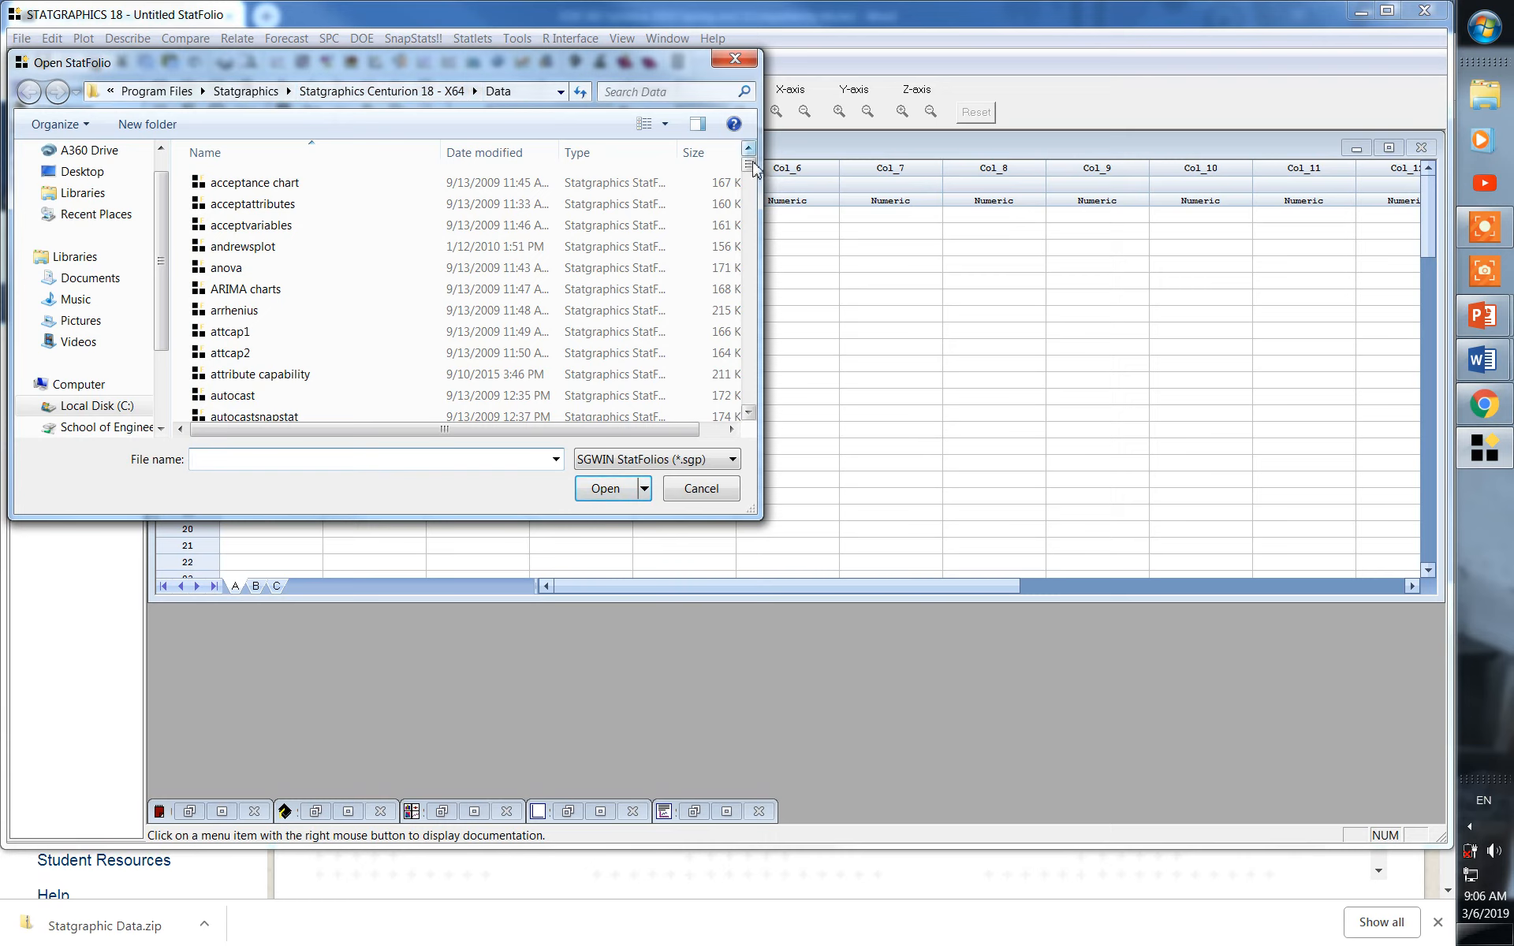
pyautogui.moveTo(750, 165); pyautogui.dragTo(749, 371)
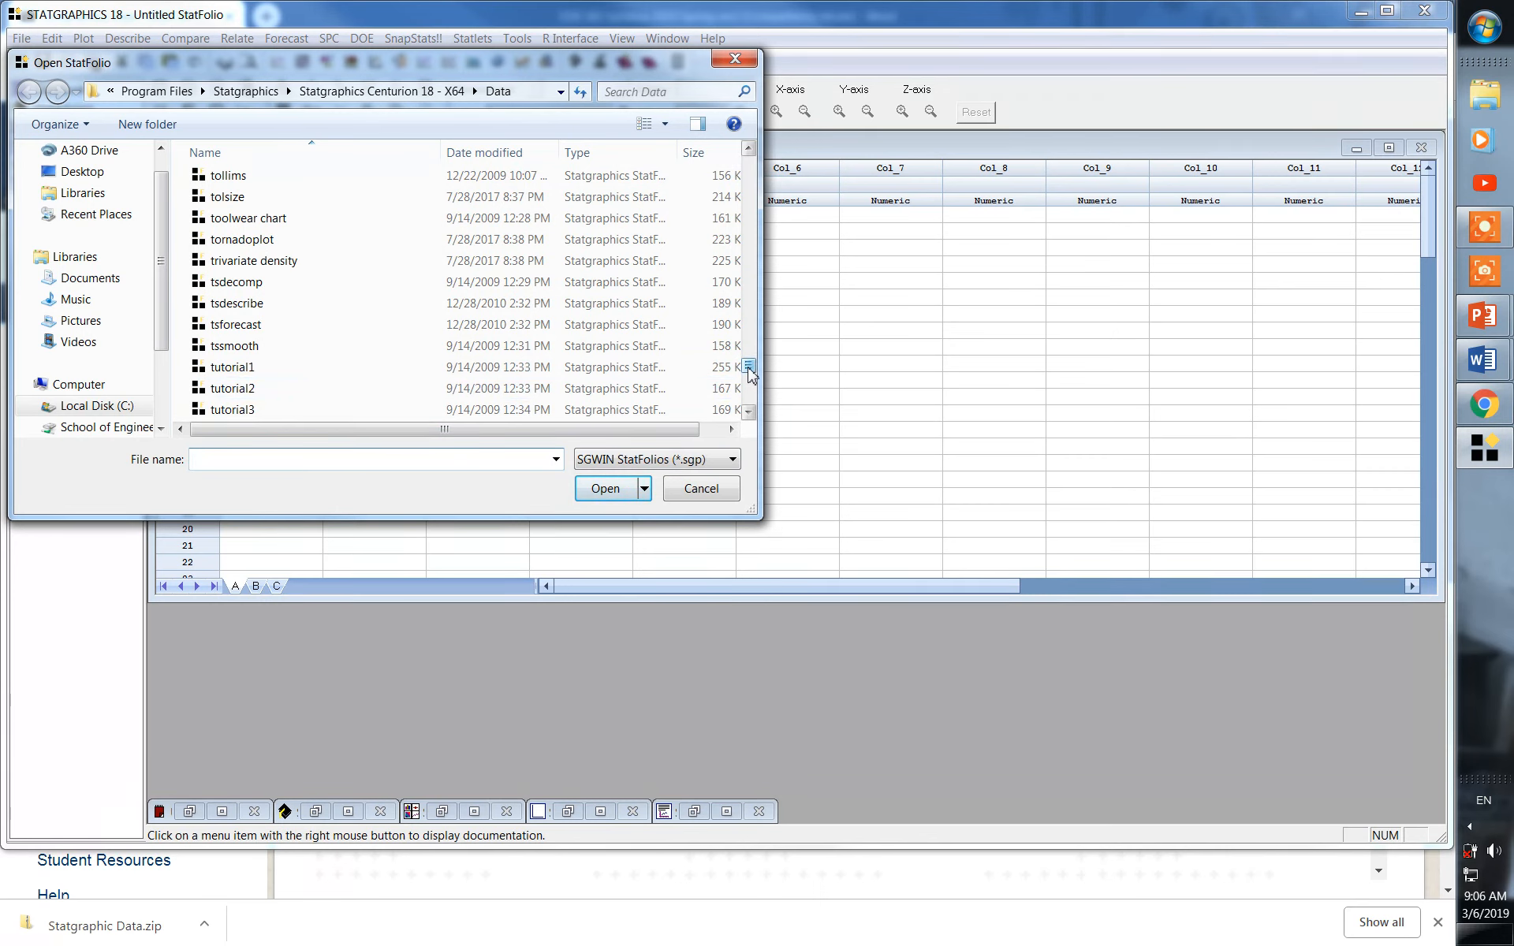
pyautogui.moveTo(748, 367); pyautogui.dragTo(750, 378)
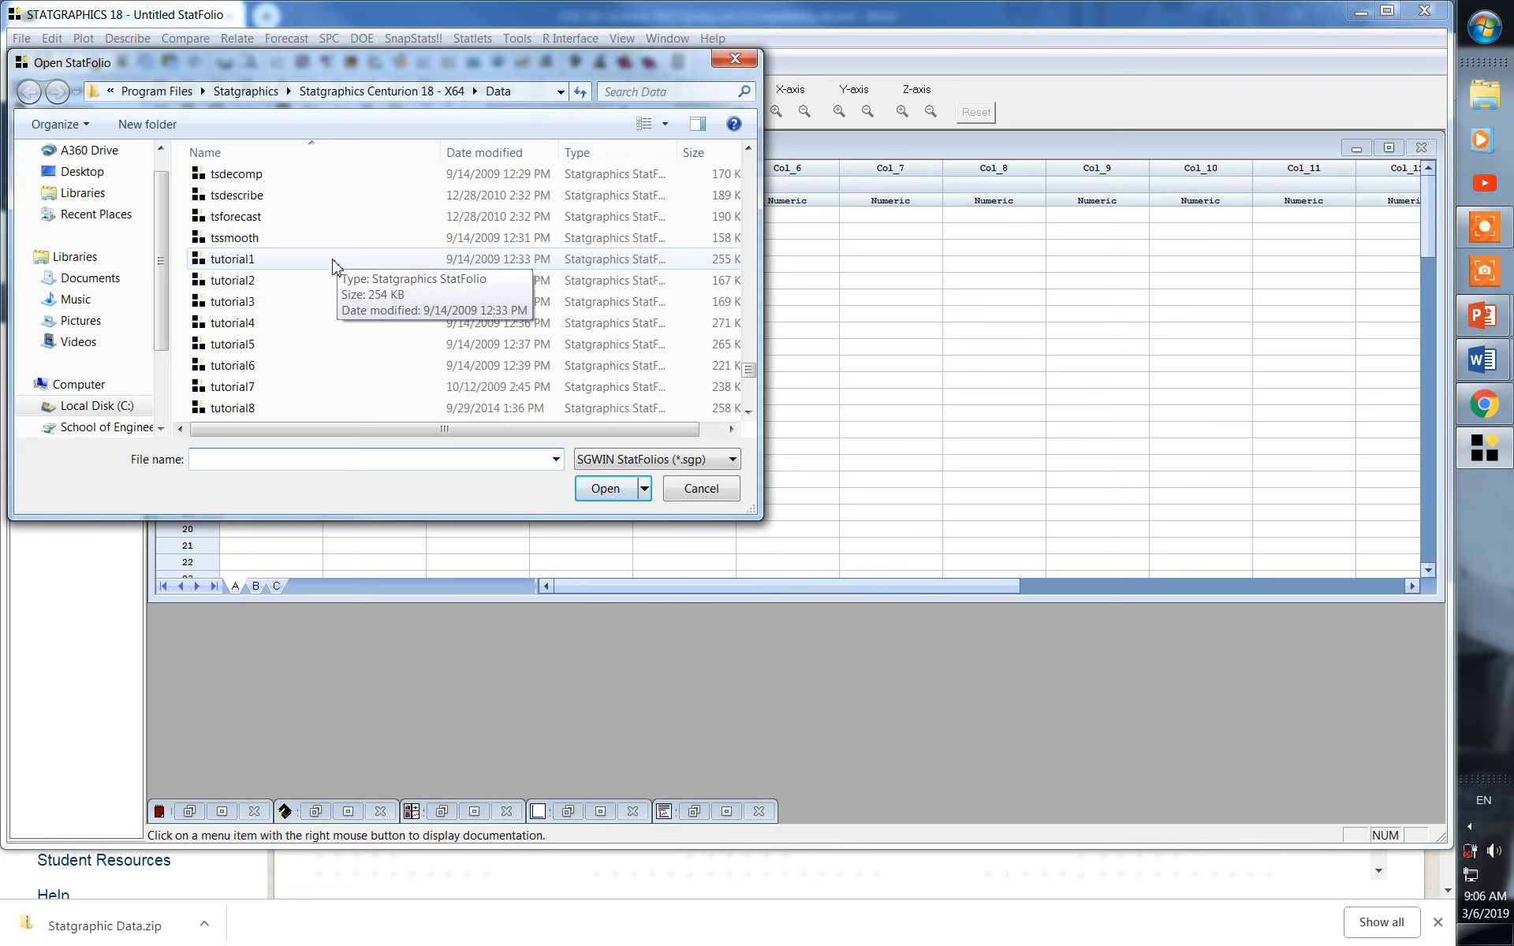
pyautogui.doubleClick(228, 260)
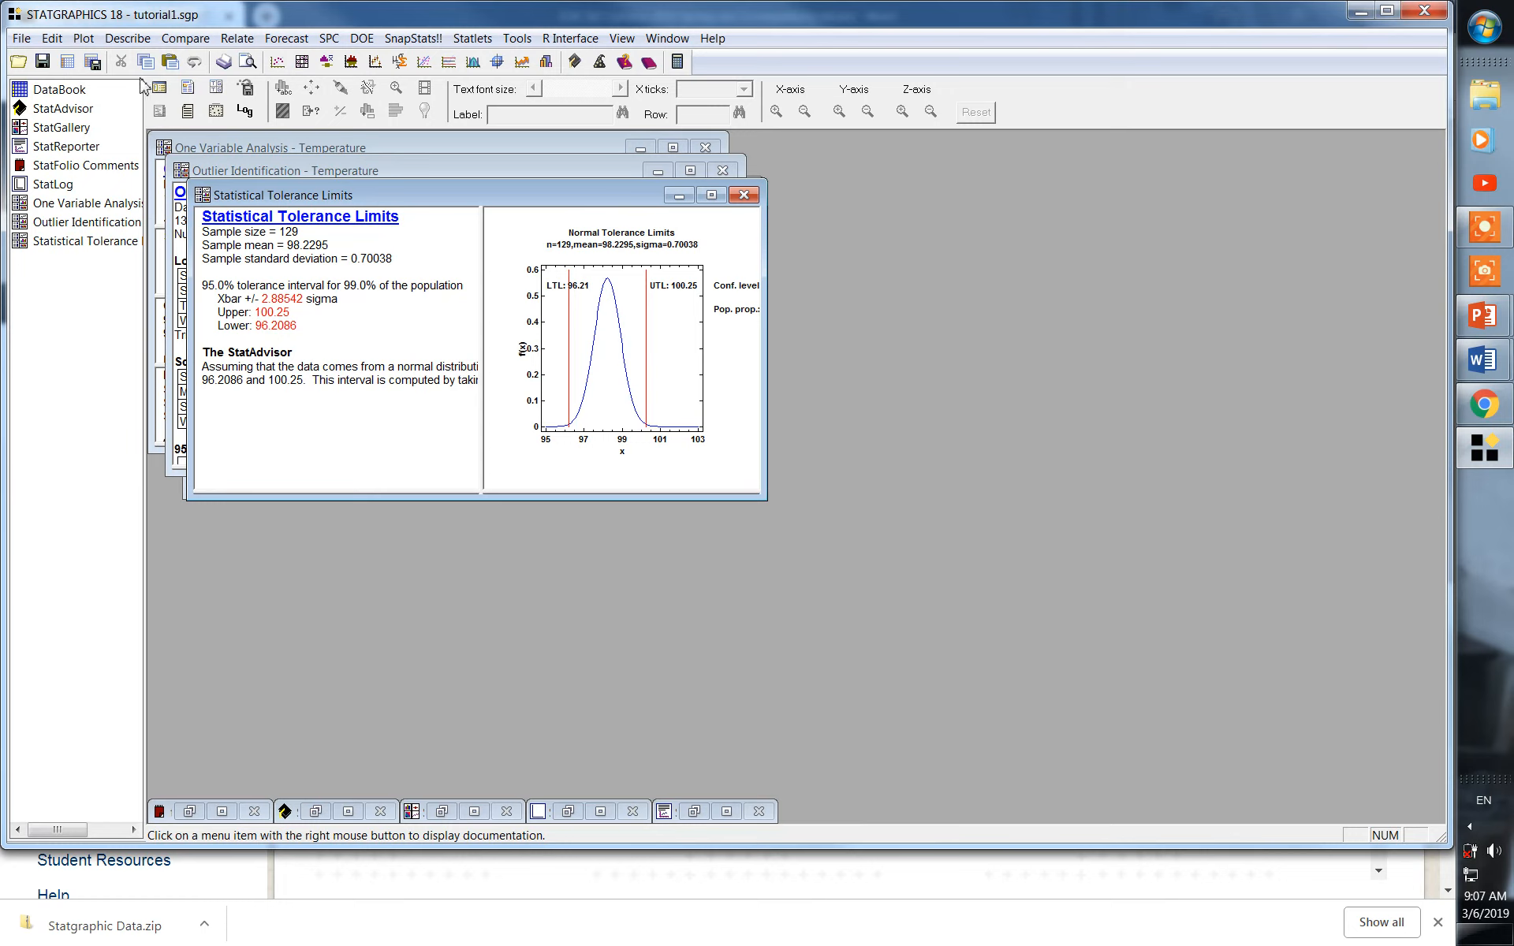
# Step: Show the bodytemp data in the maximized DataBook and look through its Temperature, Gender and Heart Rate rows
pyautogui.click(61, 96)
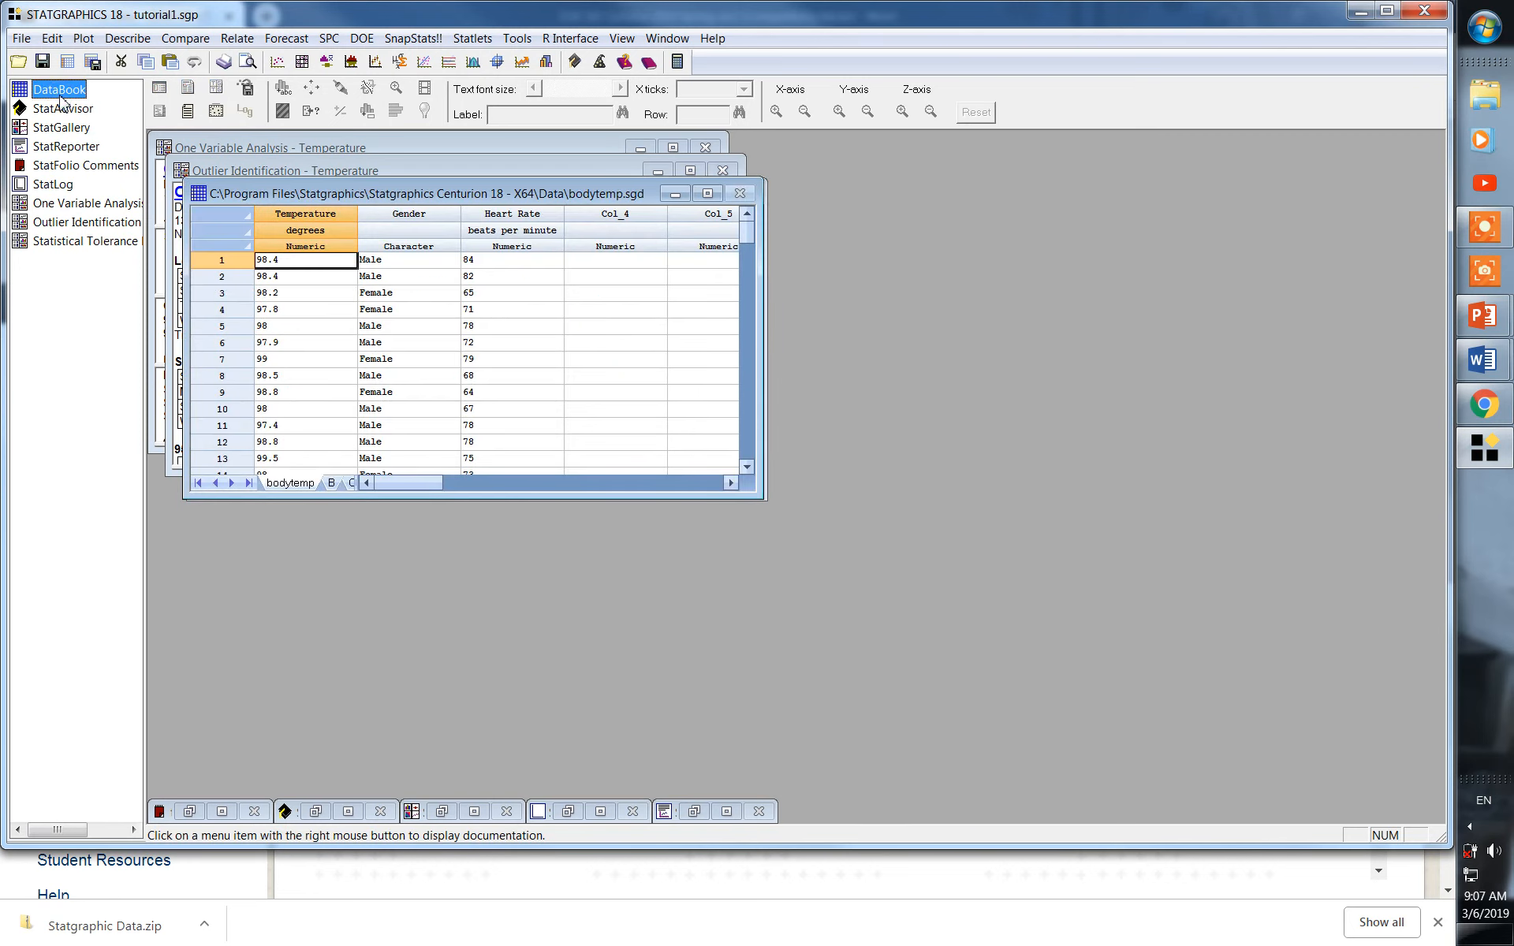
pyautogui.click(707, 193)
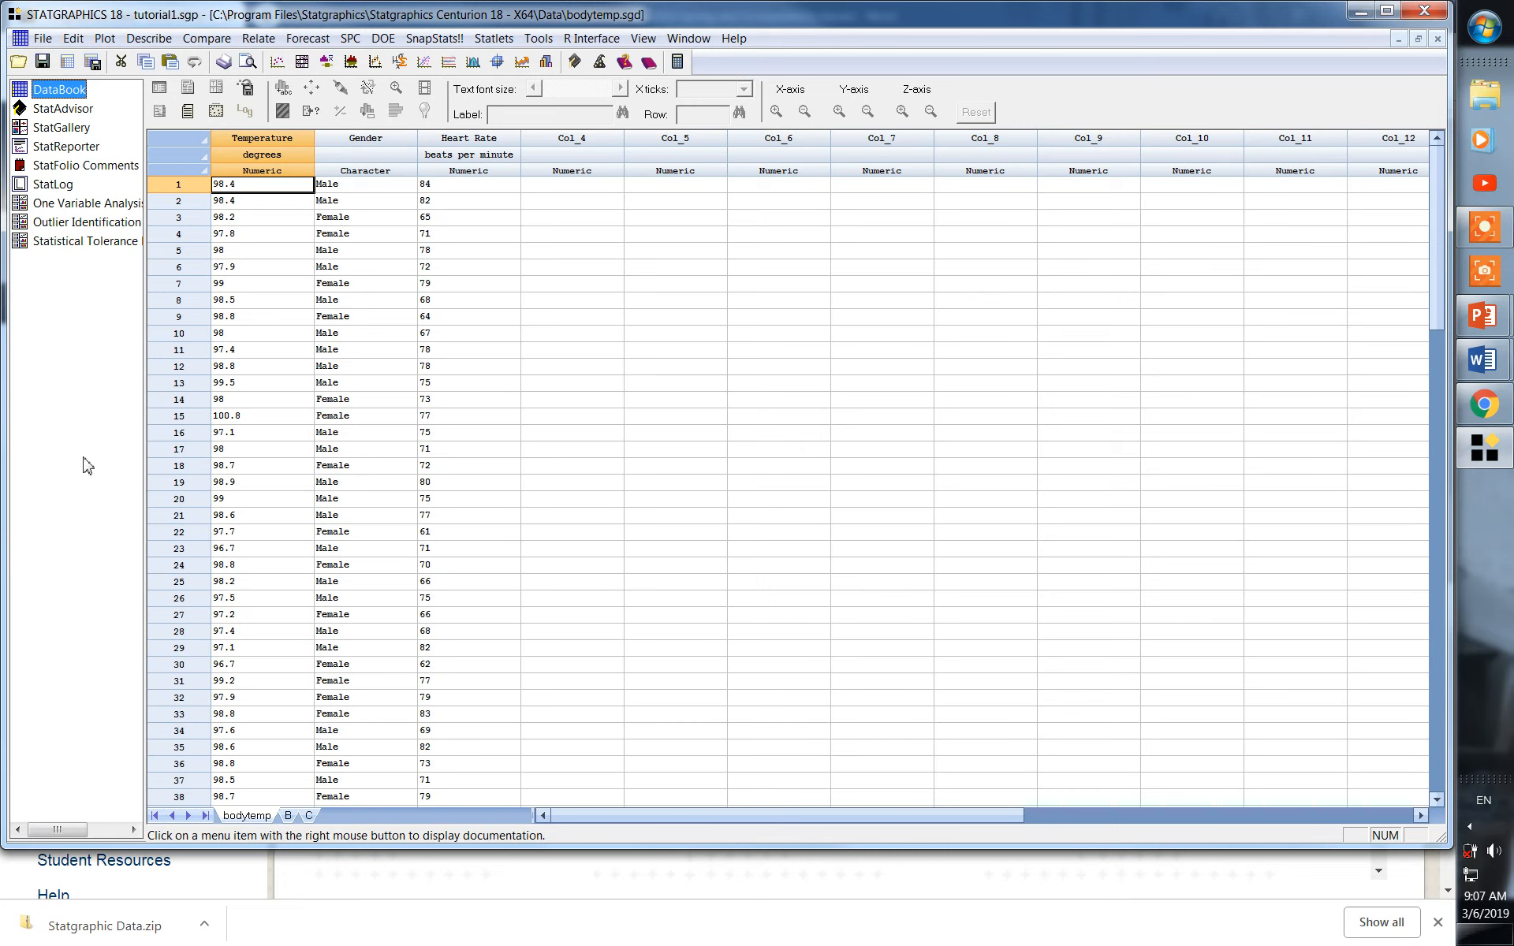
pyautogui.click(50, 114)
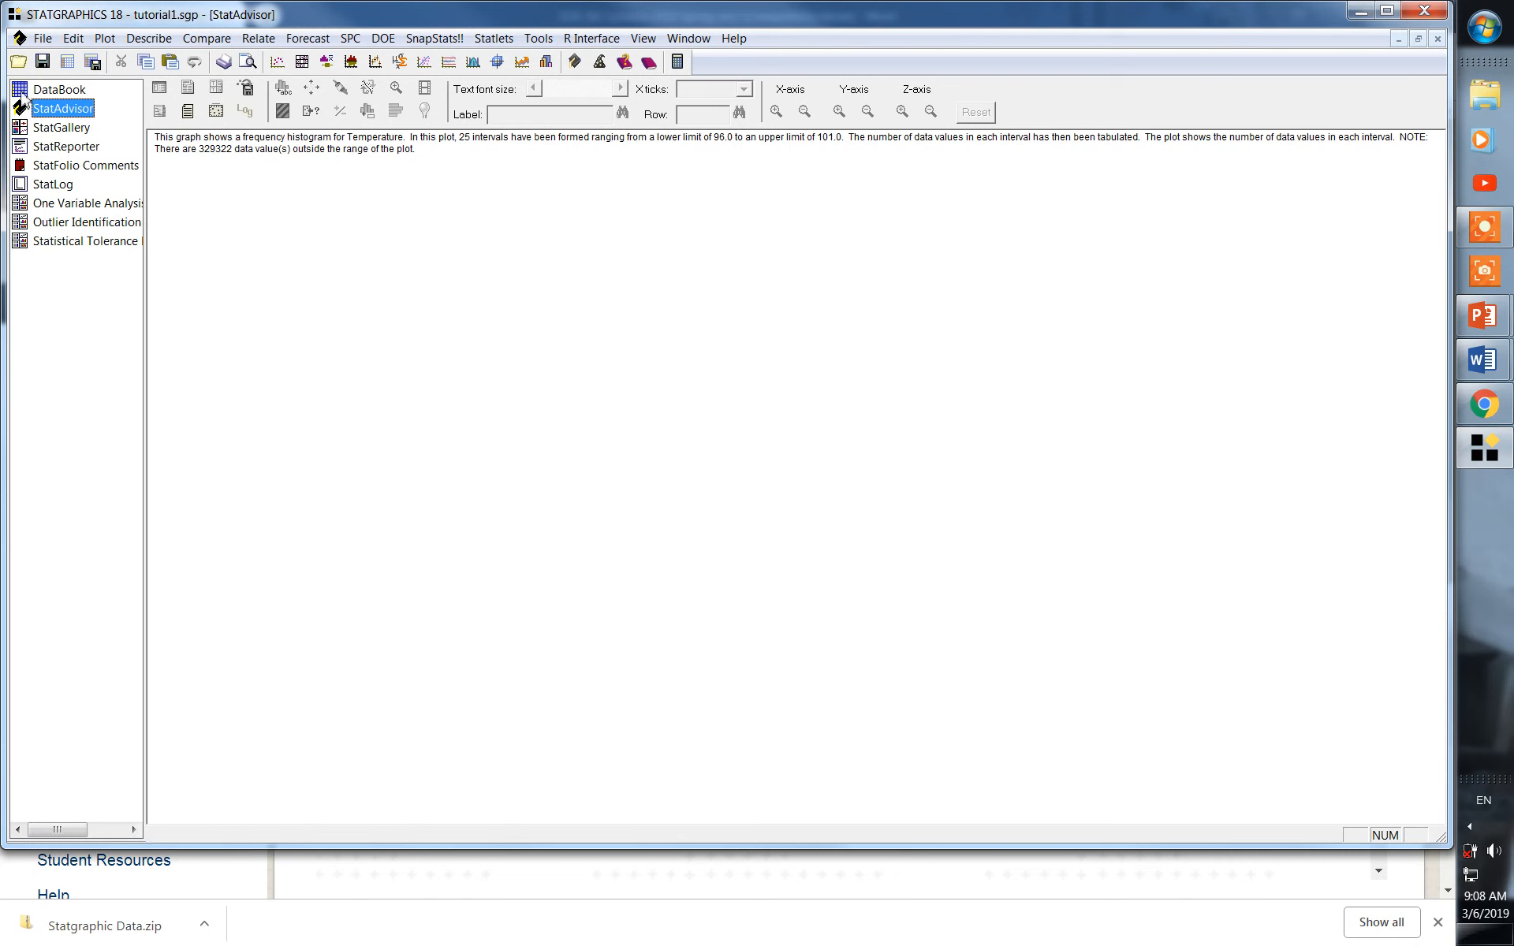
pyautogui.click(47, 90)
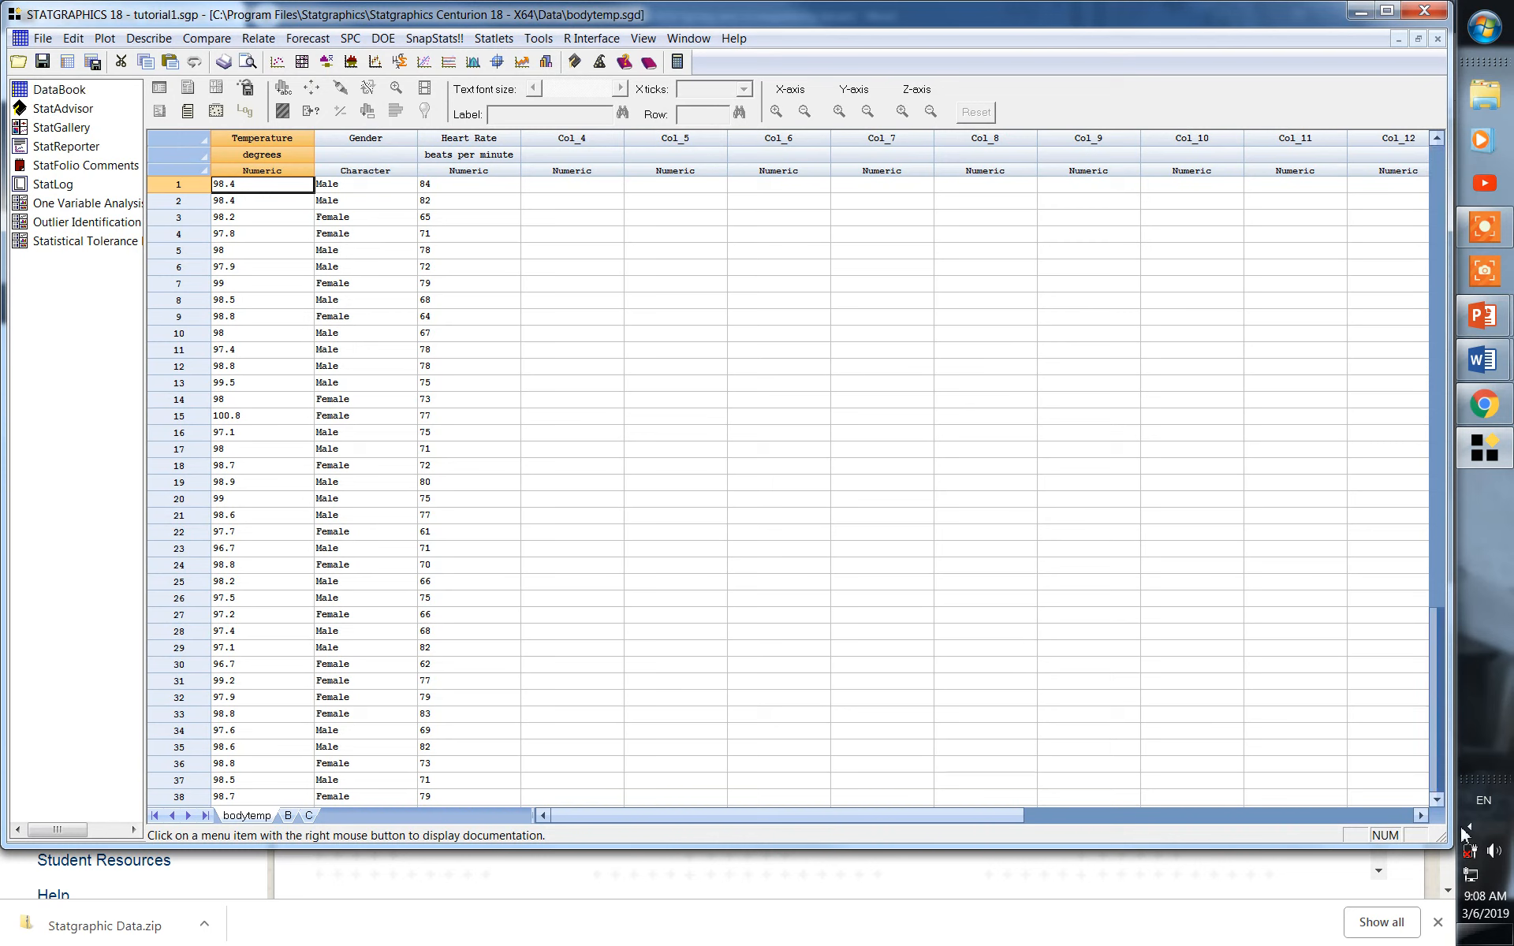
pyautogui.scroll(-10, 1463, 832)
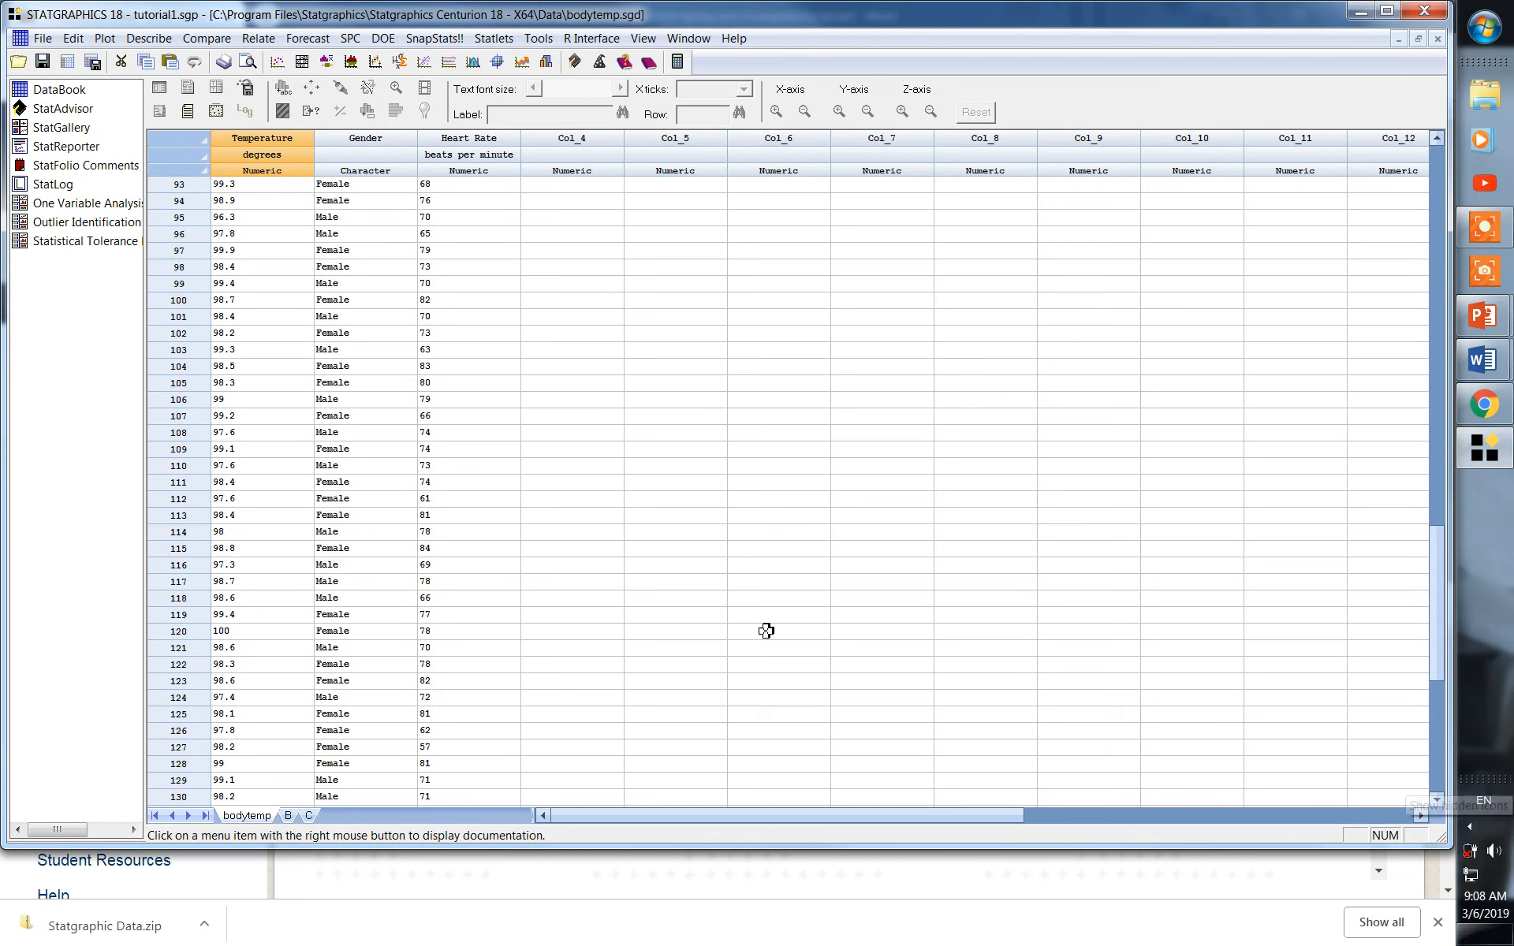
# Step: View the StatAdvisor, StatGallery, StatReporter, StatFolio Comments and StatLog windows one after another
pyautogui.click(56, 110)
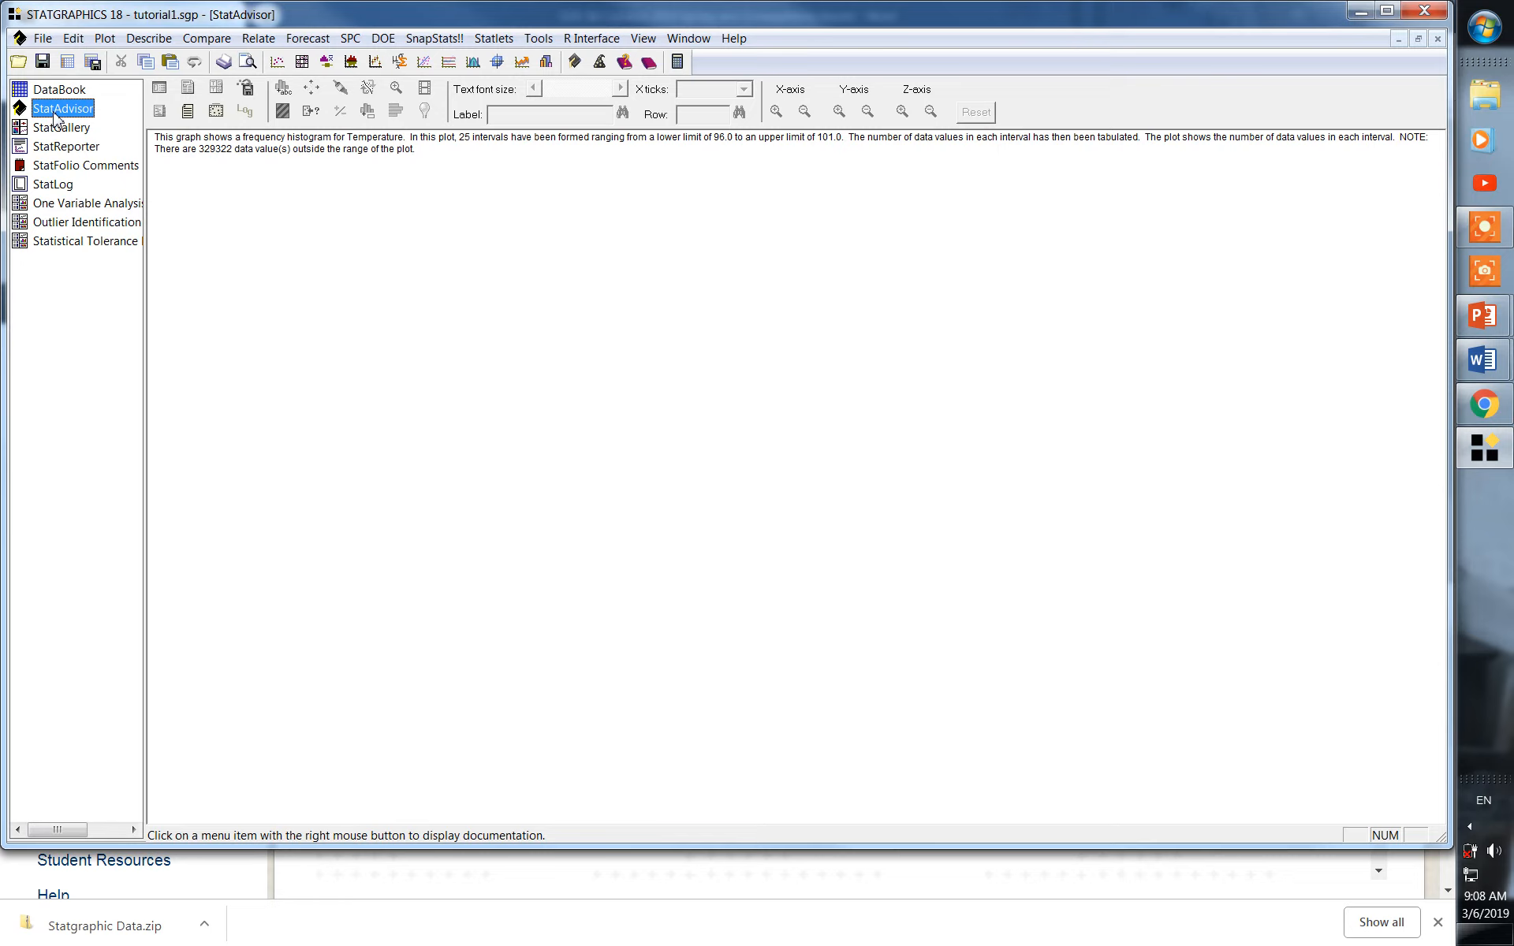
pyautogui.click(67, 132)
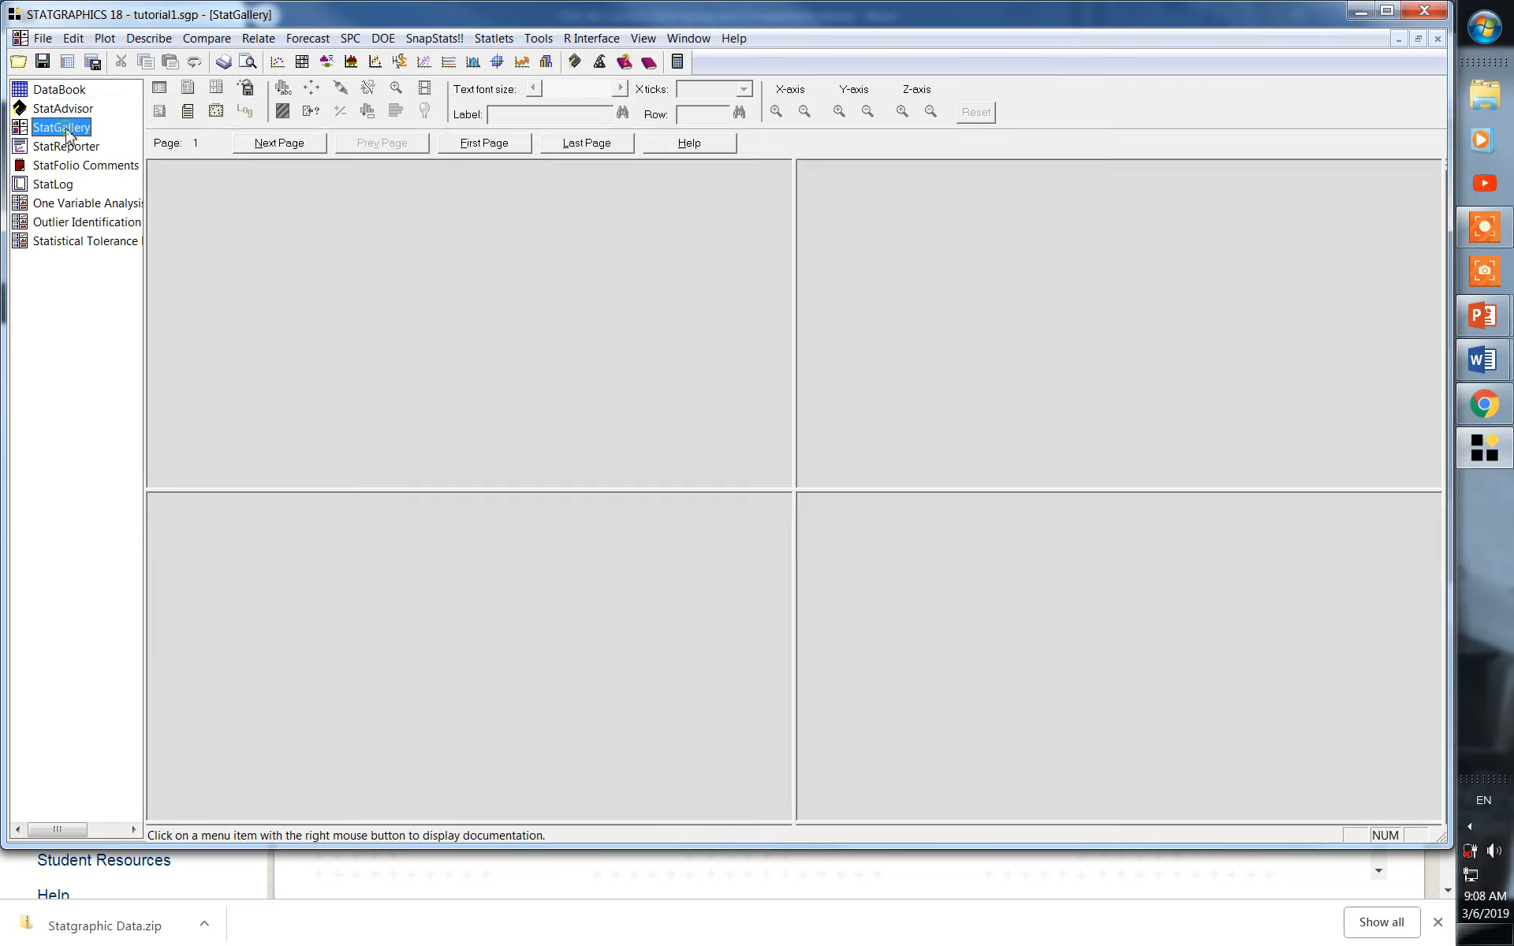
pyautogui.click(69, 149)
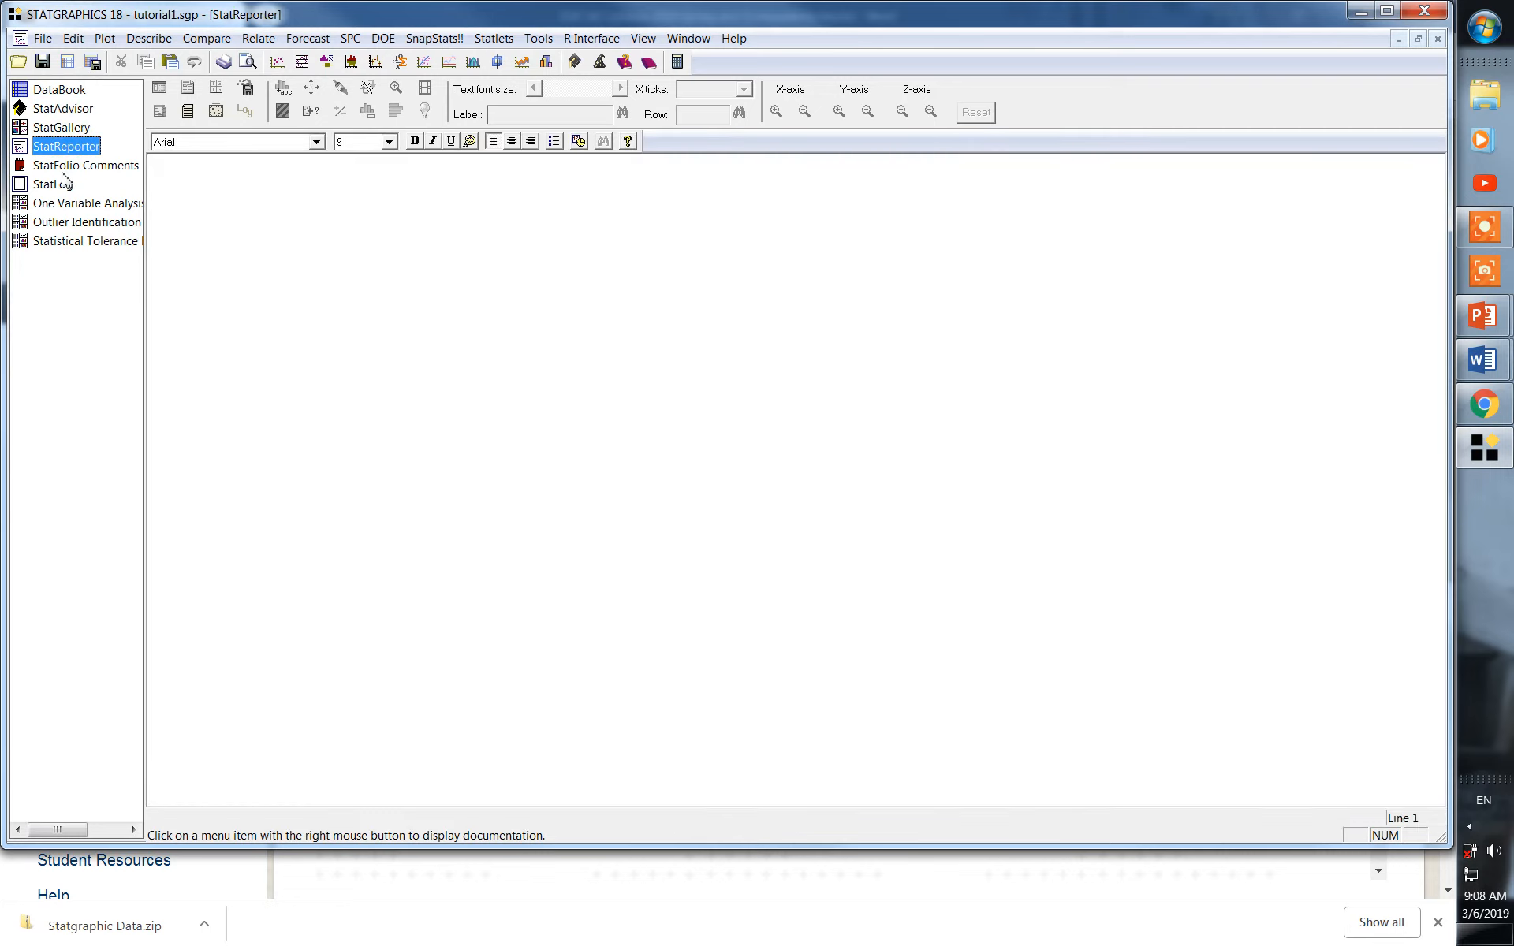
pyautogui.click(66, 167)
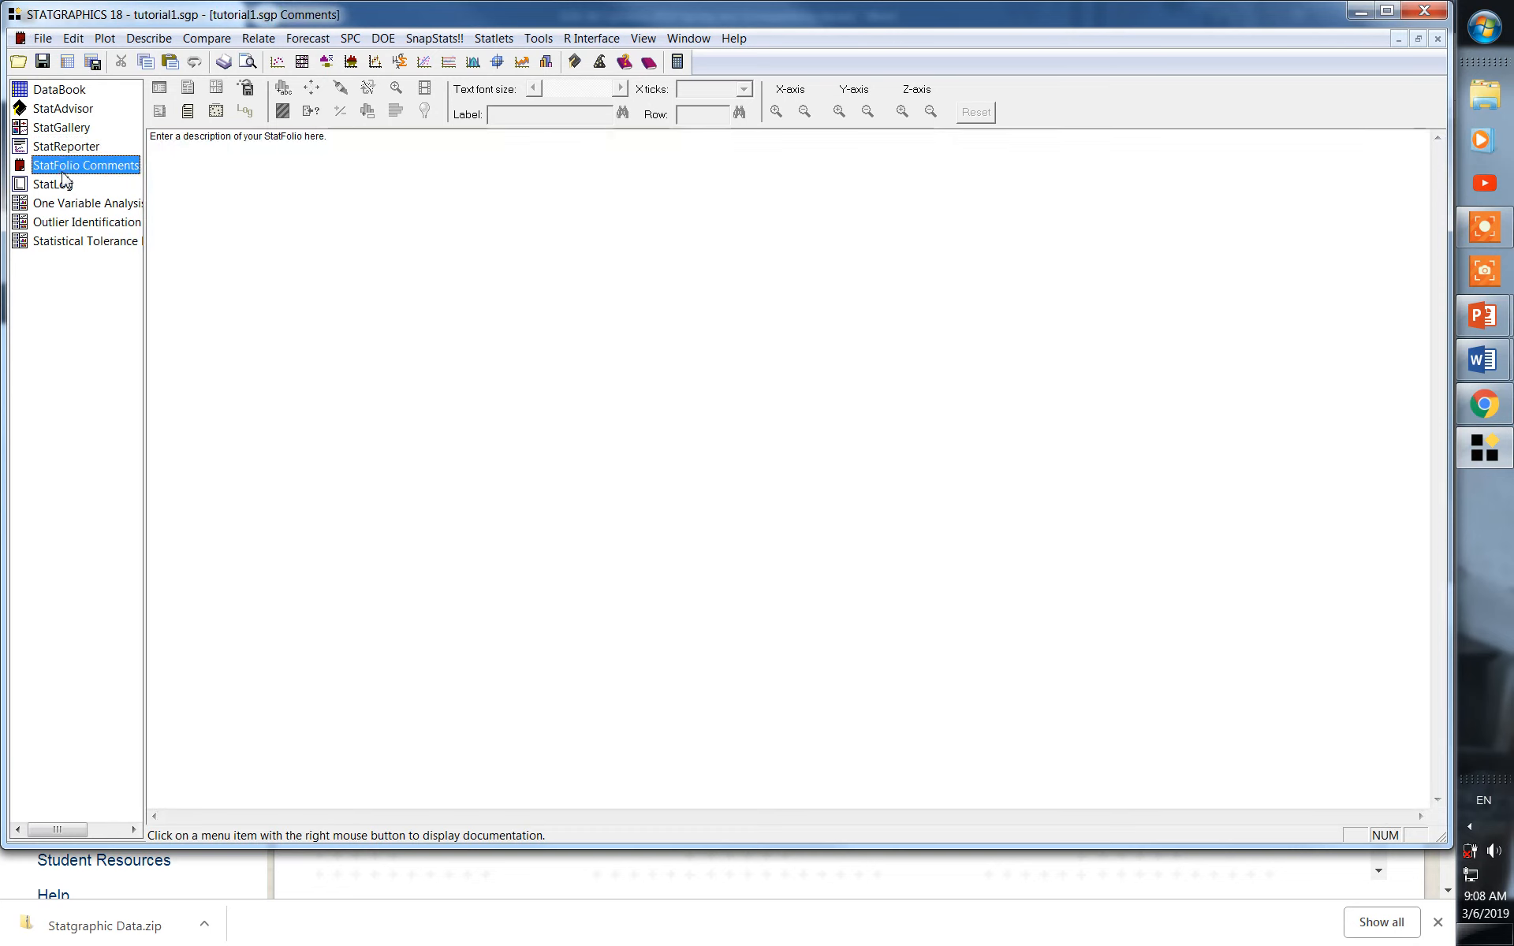
pyautogui.click(55, 187)
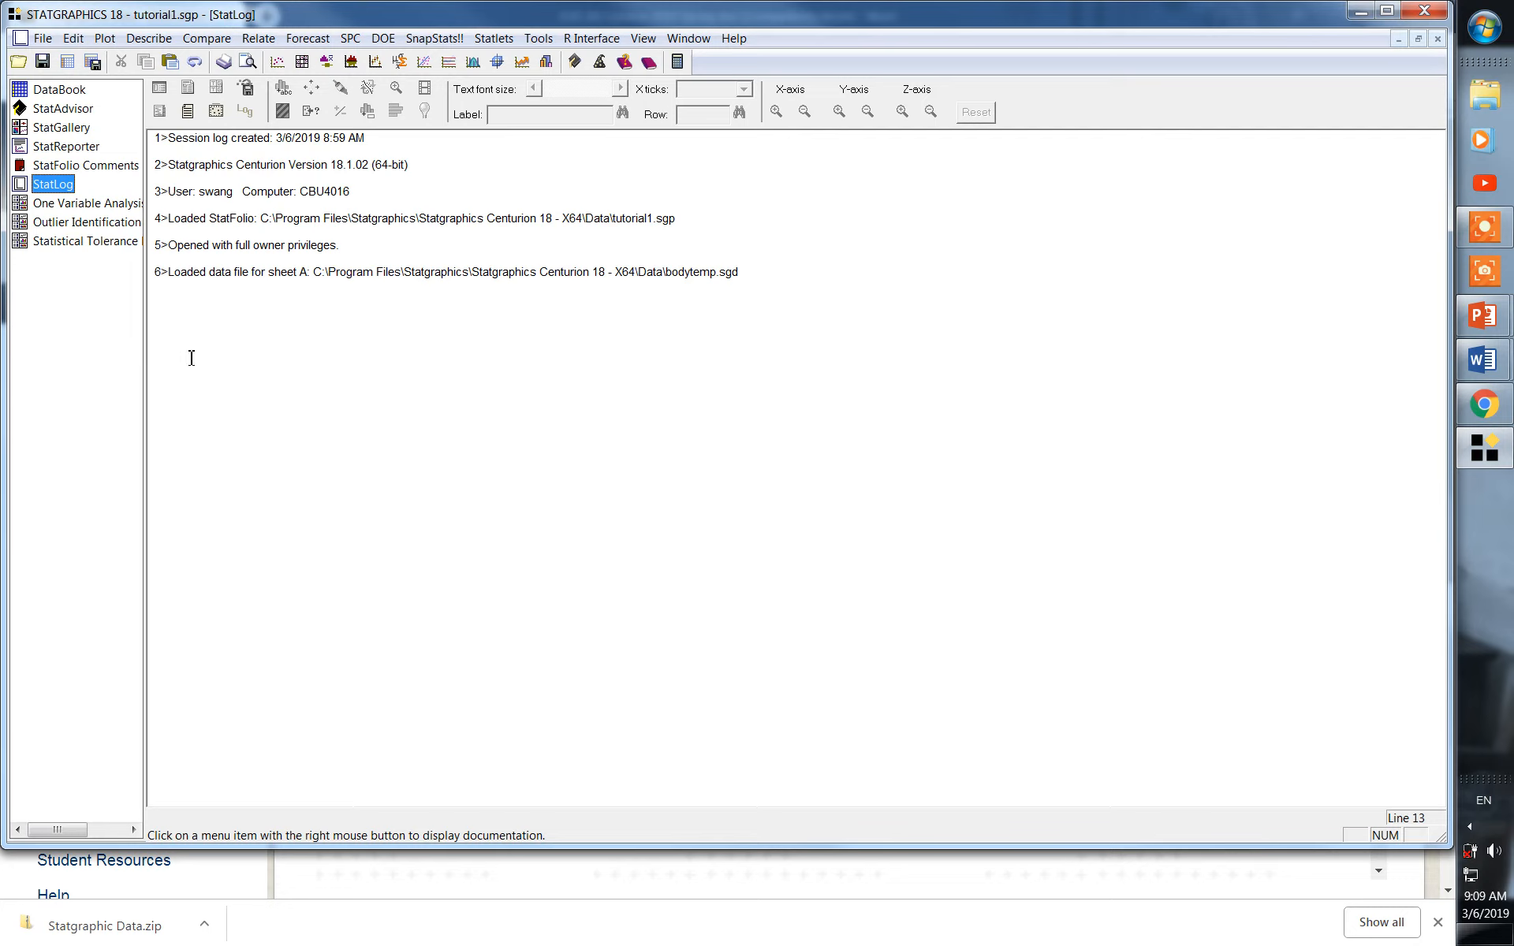
# Step: Examine the summary, summary statistics and confidence intervals of the One Variable Analysis for Temperature, enlarging each pane in turn
pyautogui.click(24, 205)
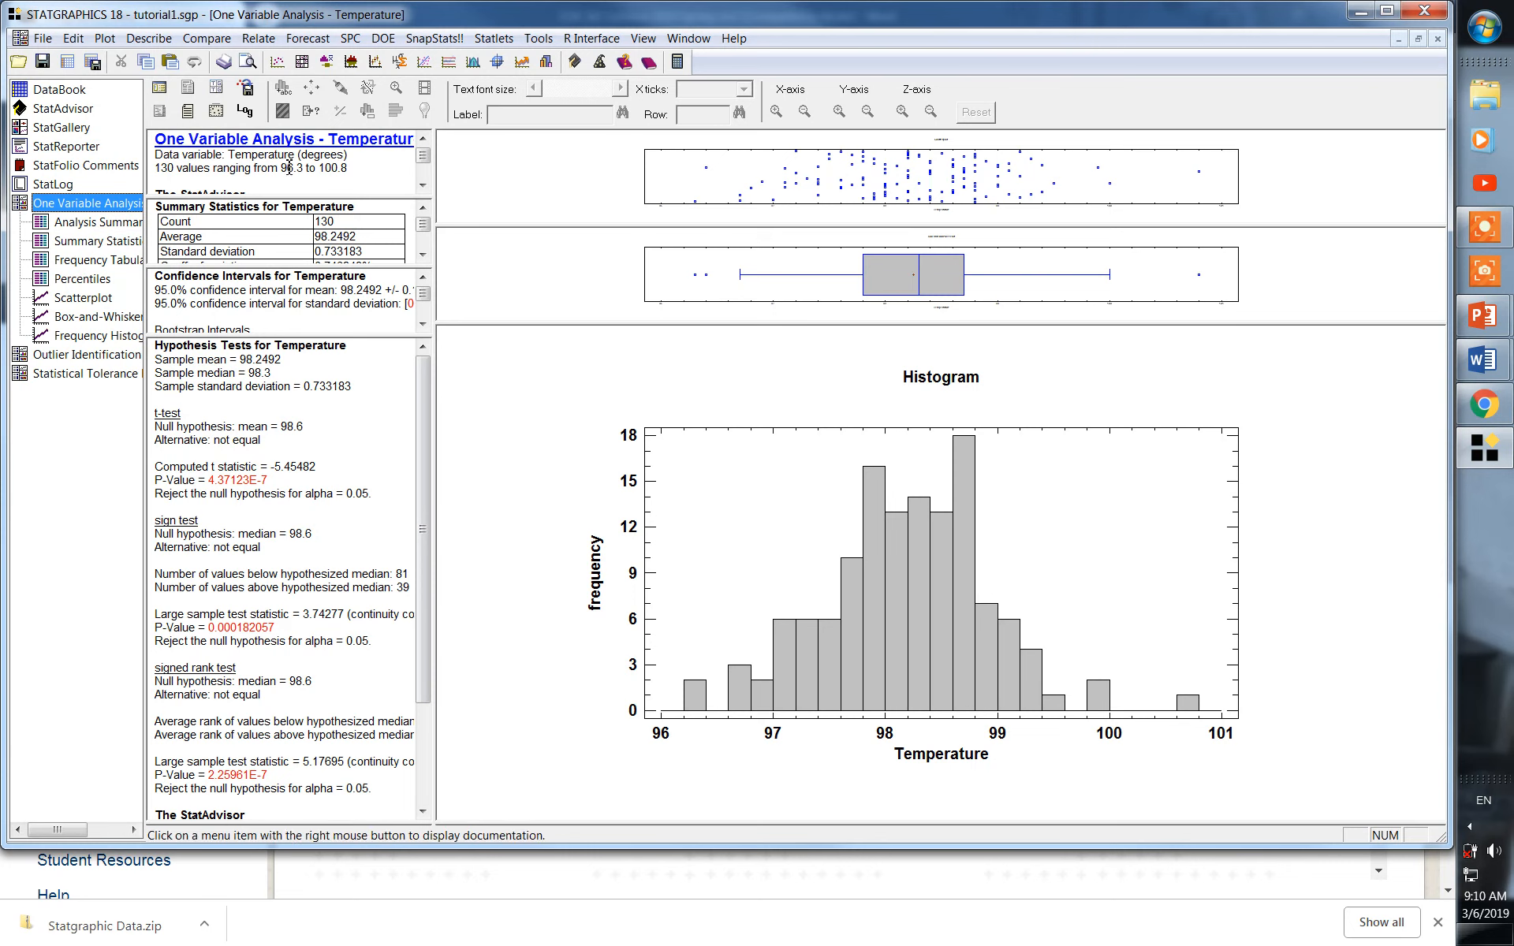
pyautogui.doubleClick(367, 164)
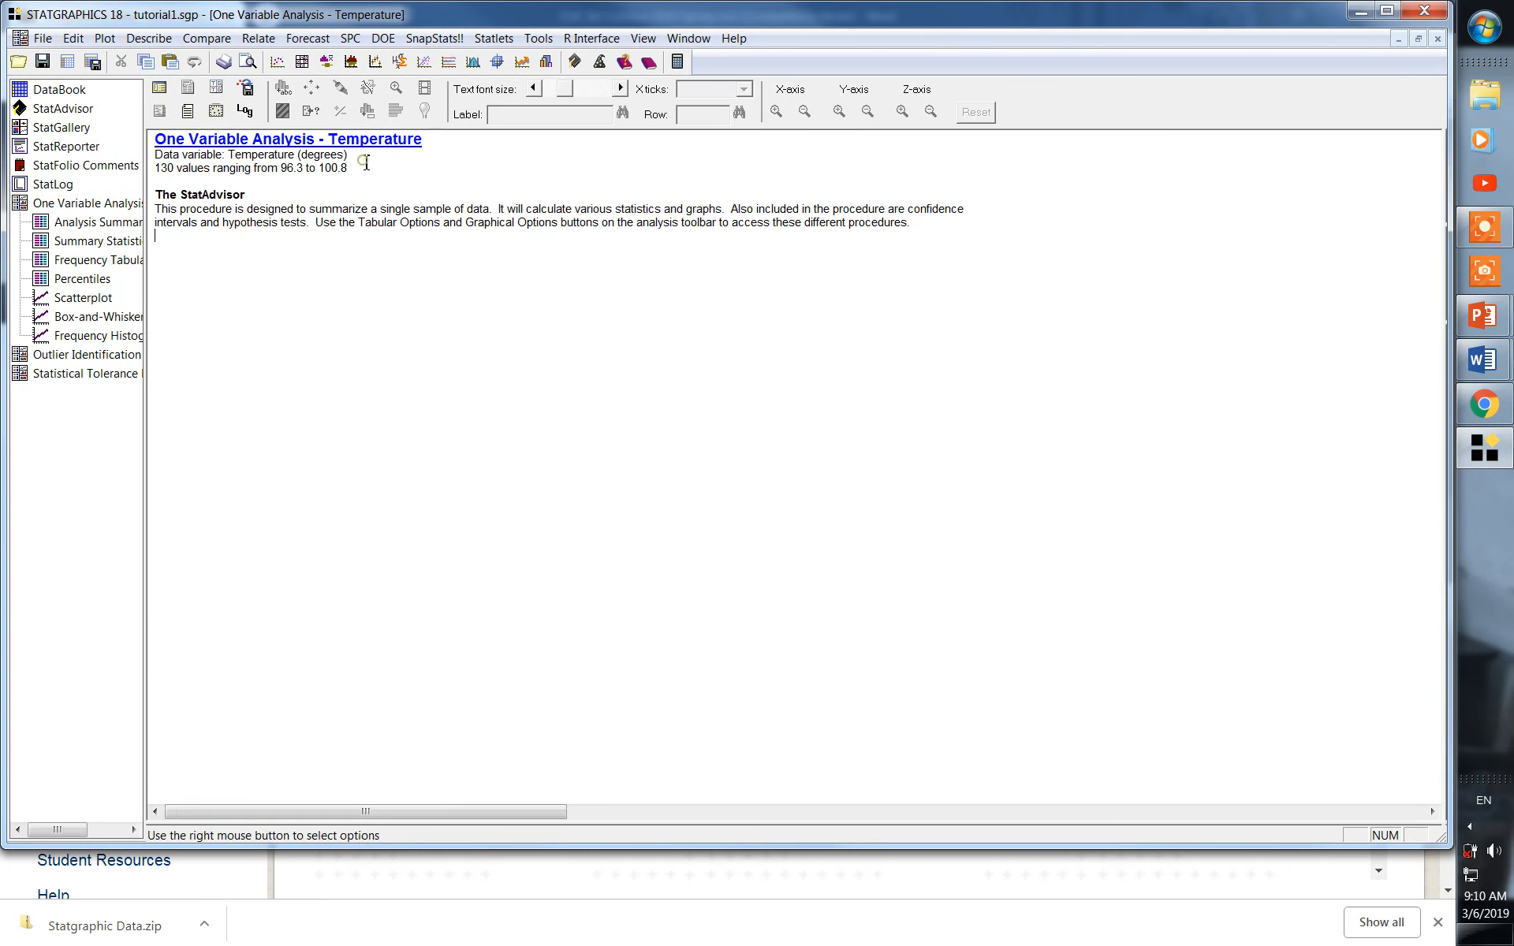
pyautogui.doubleClick(441, 392)
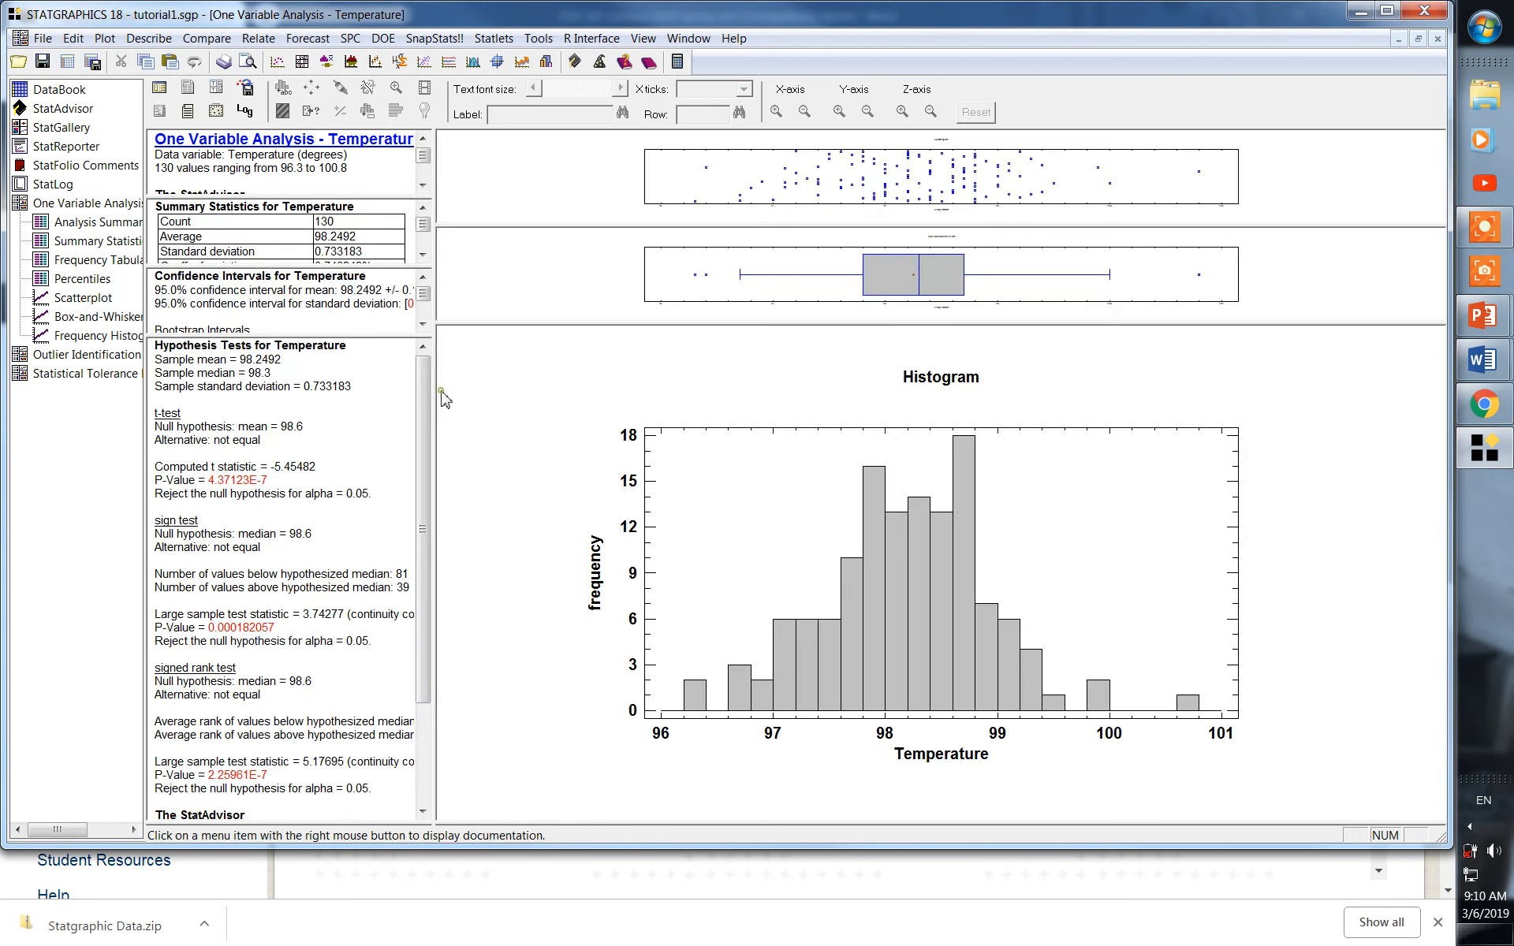
pyautogui.doubleClick(272, 230)
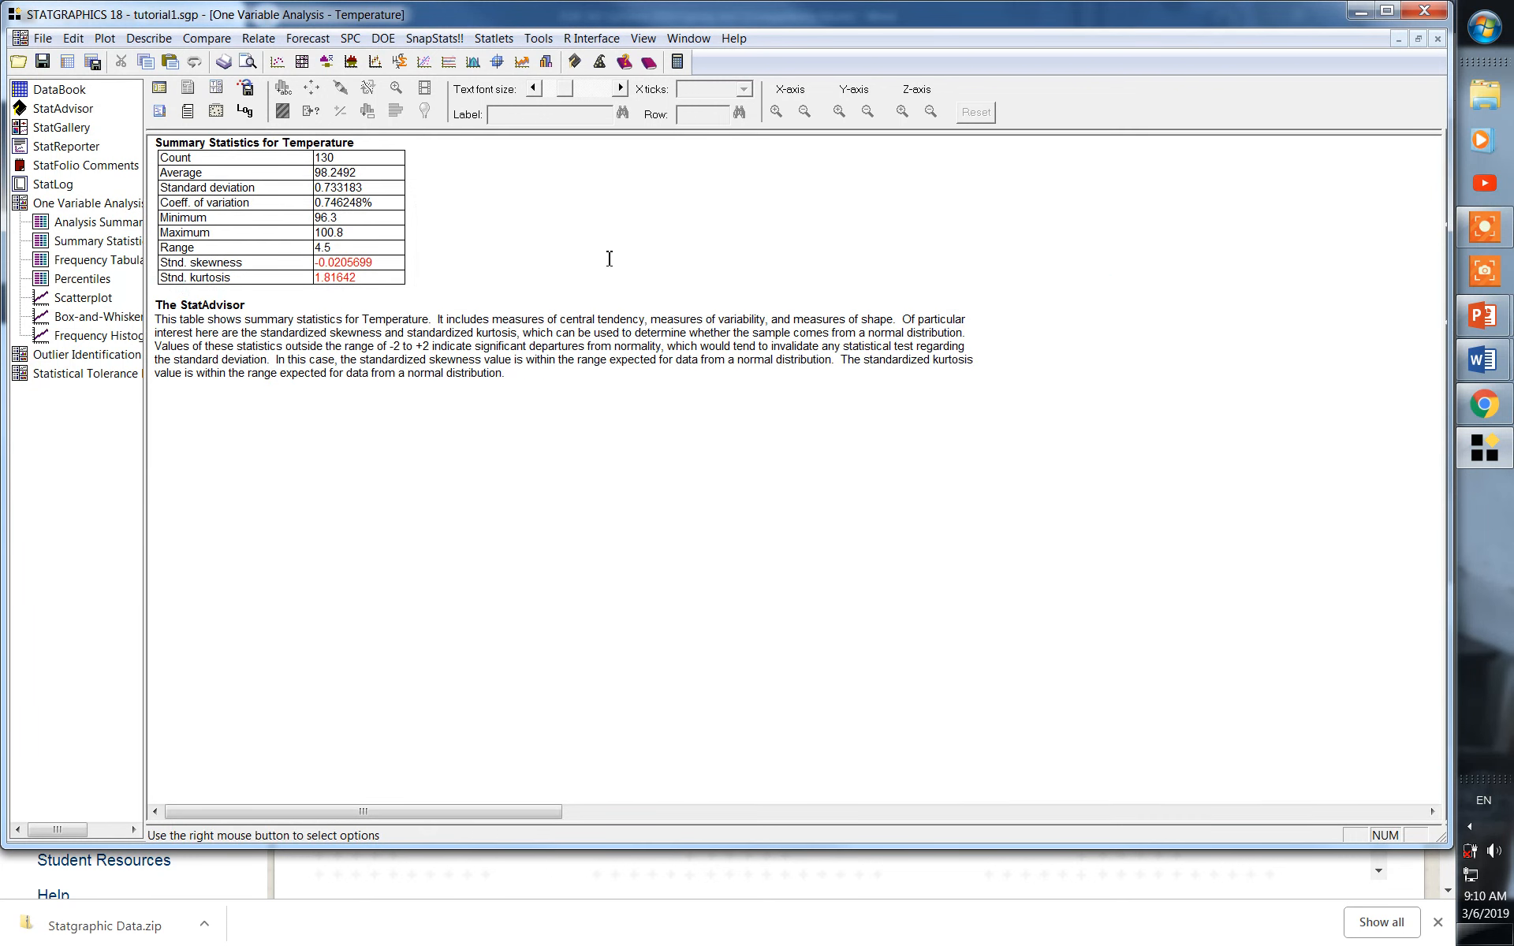
pyautogui.doubleClick(464, 237)
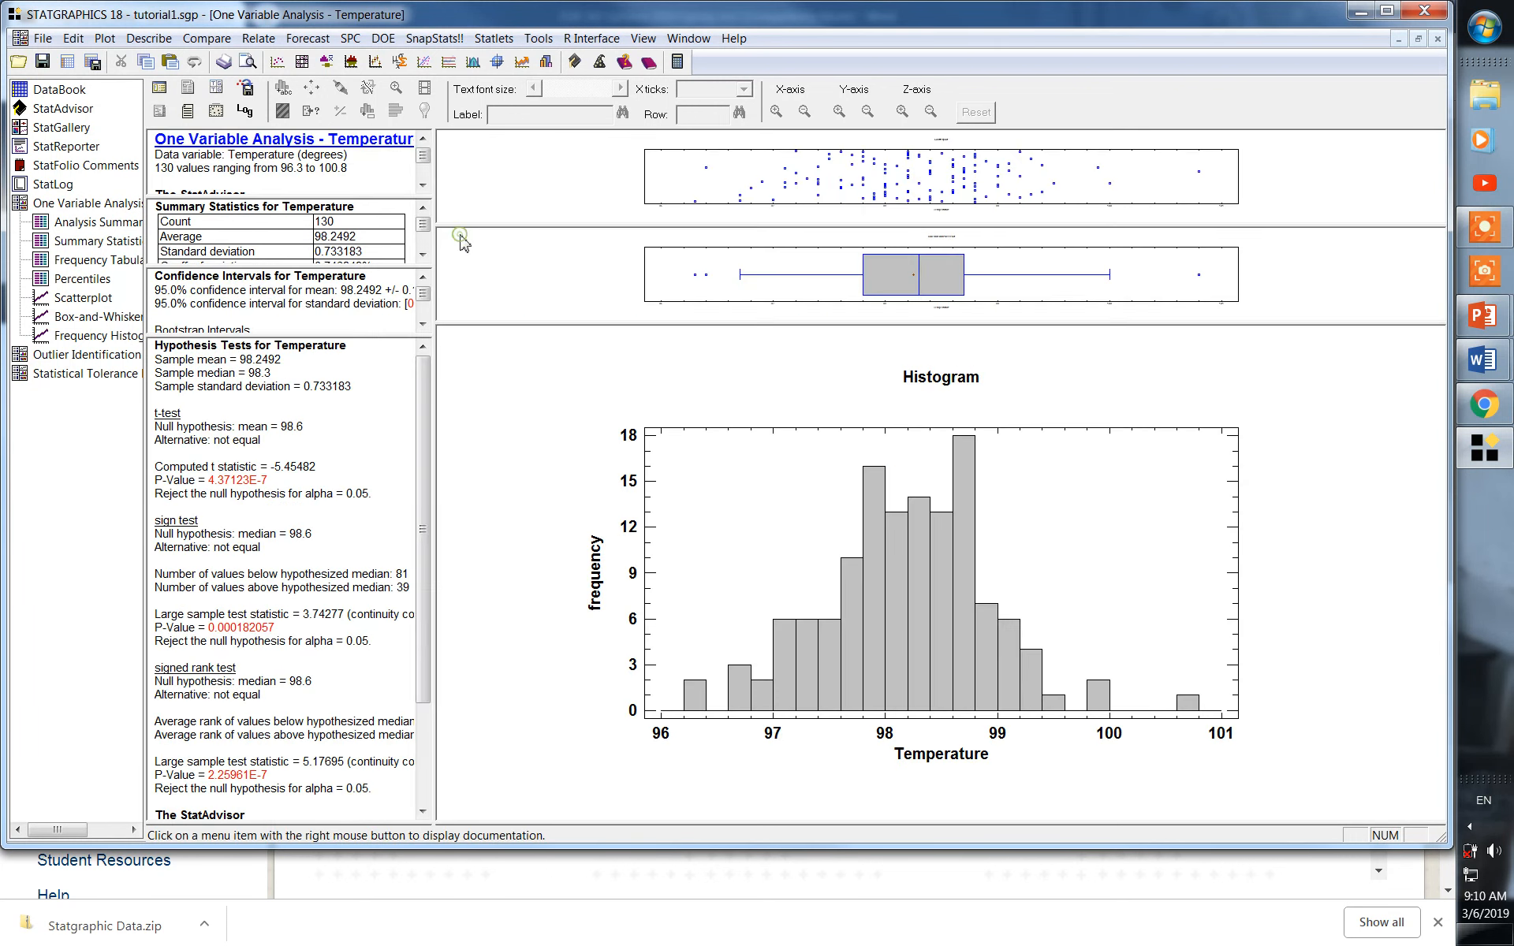
pyautogui.doubleClick(202, 306)
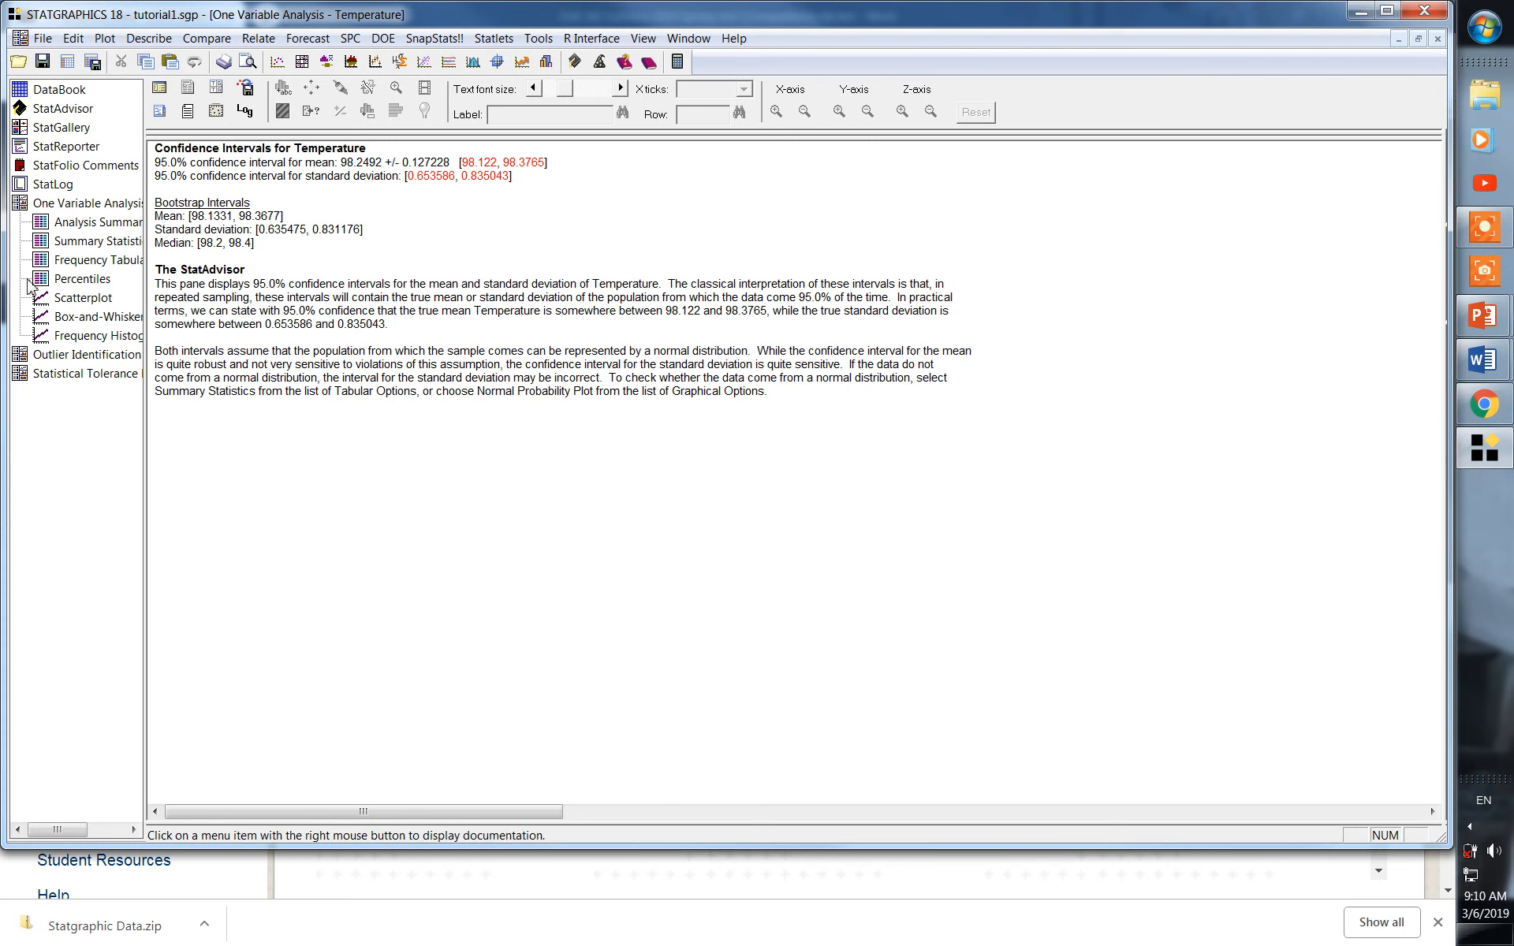
# Step: Review the Temperature analysis's hypothesis tests, scatterplot, box-and-whisker plot and frequency histogram
pyautogui.click(68, 262)
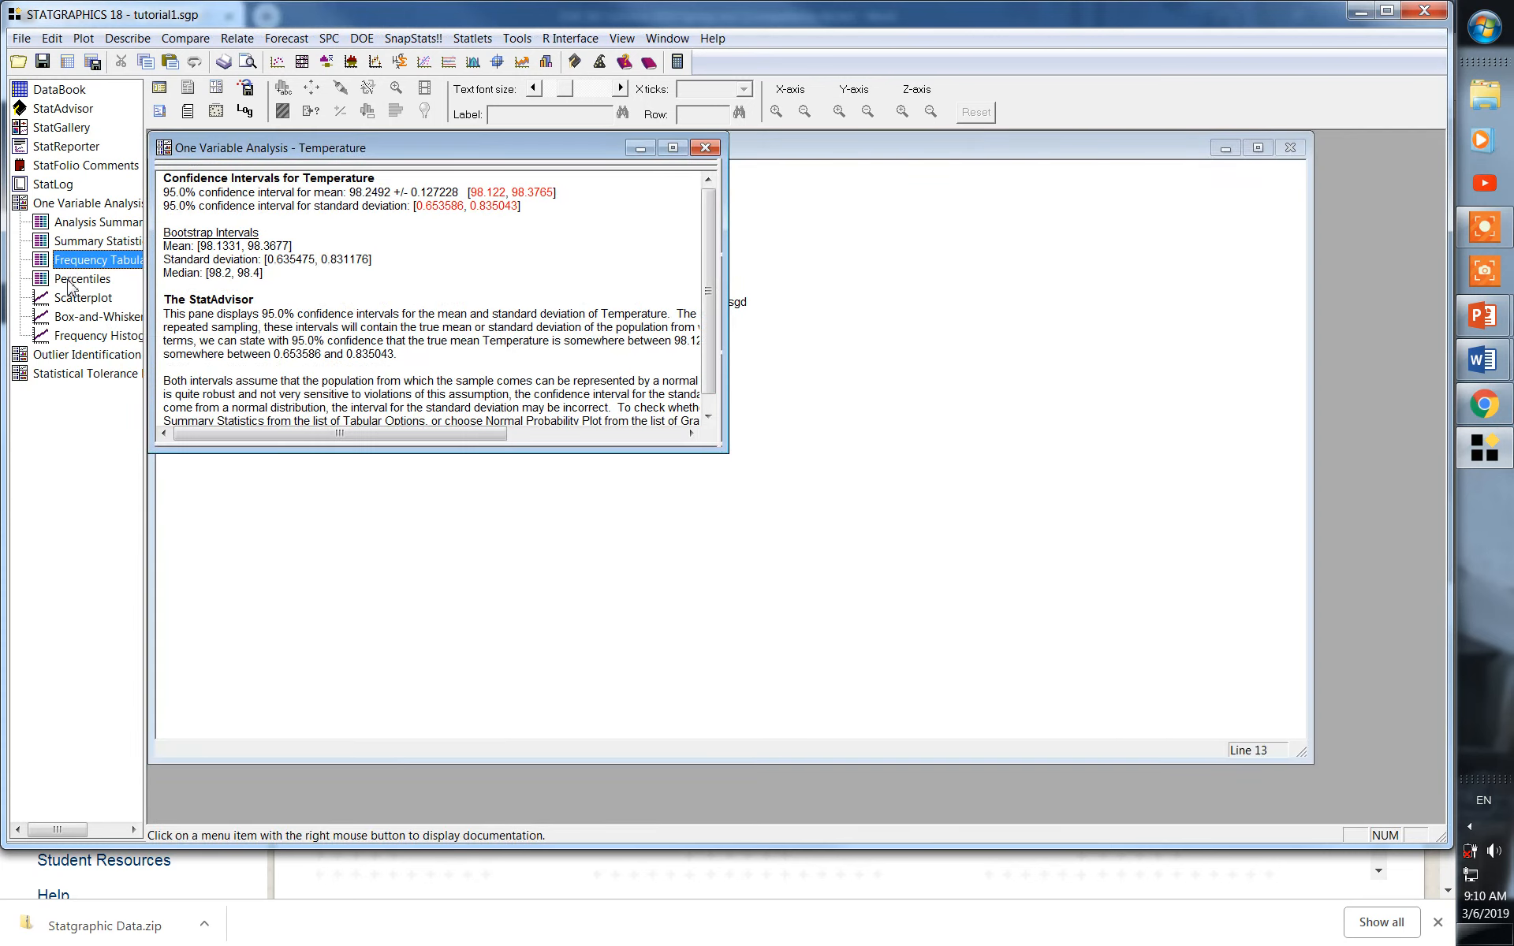
pyautogui.click(71, 284)
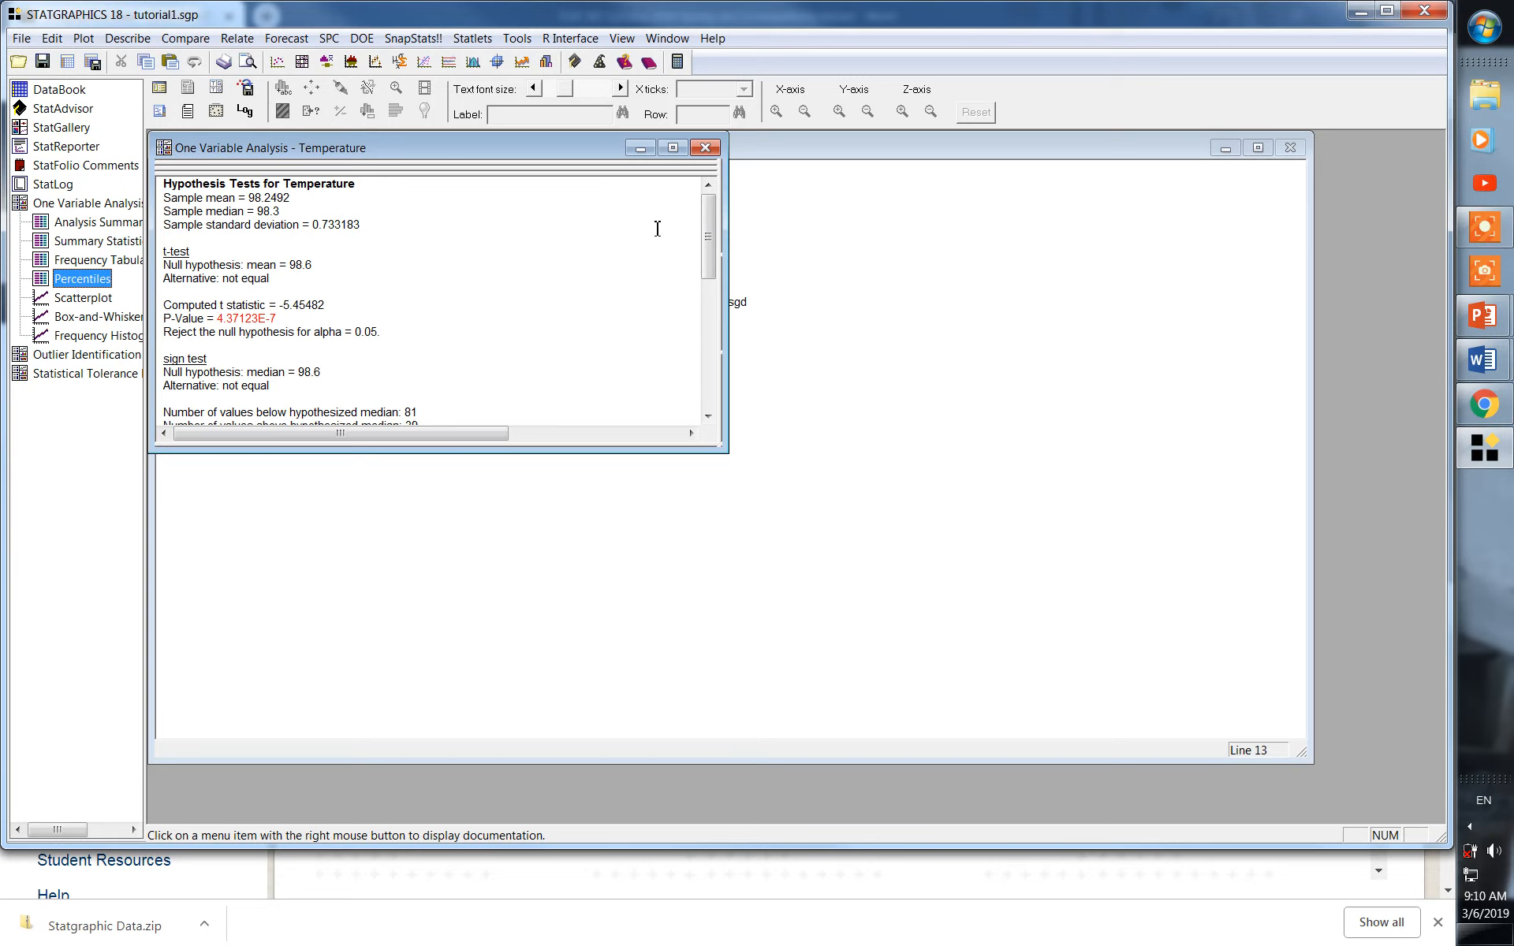
pyautogui.scroll(-9, 714, 229)
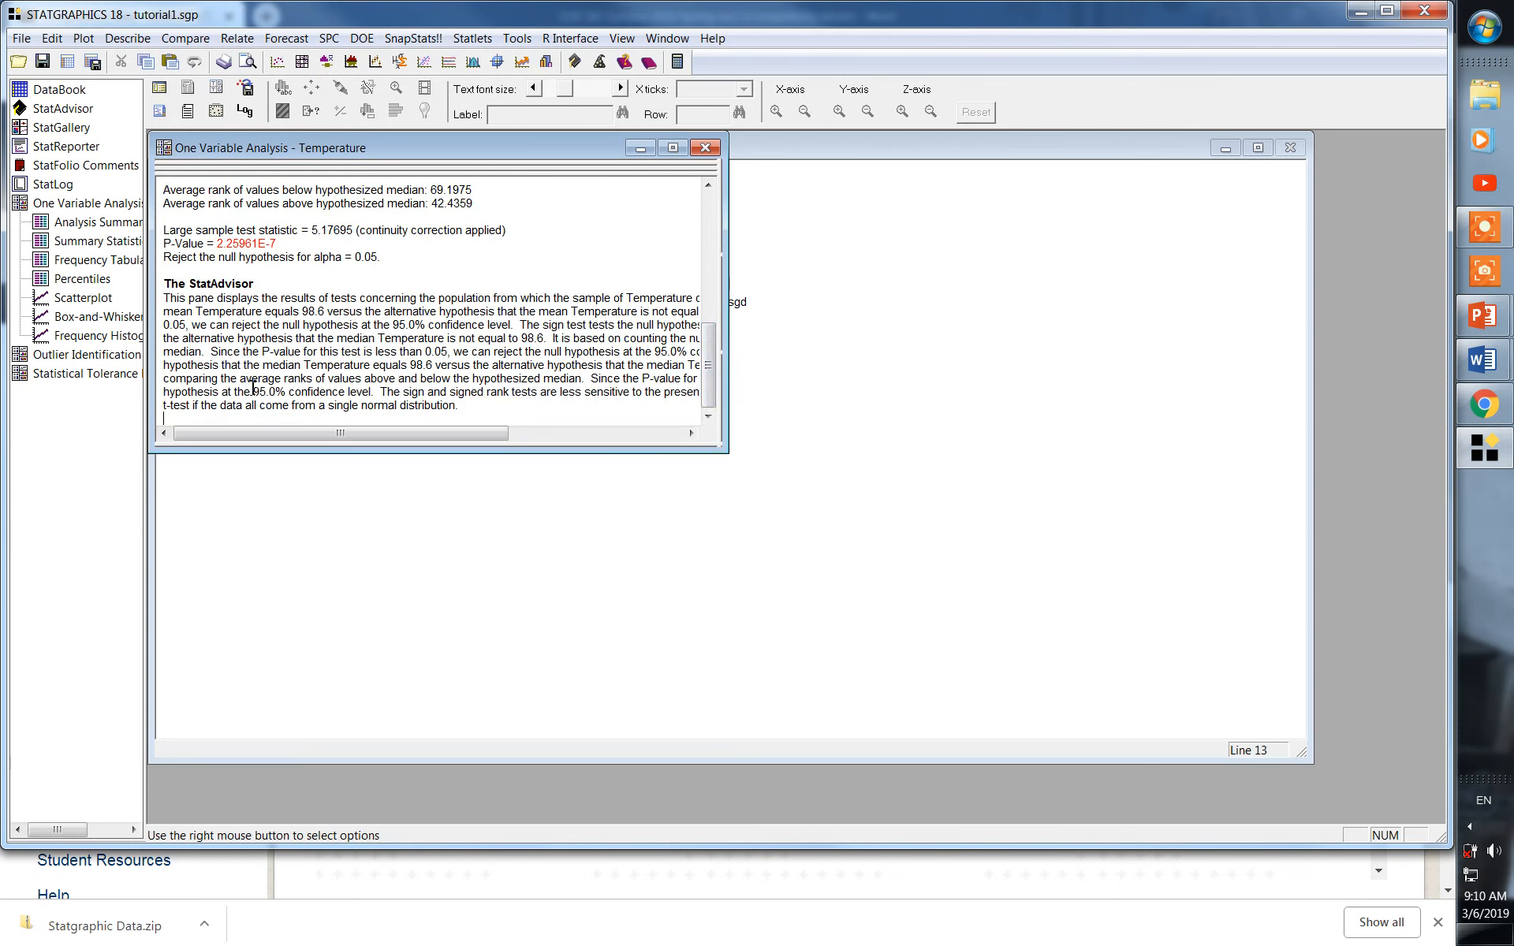
pyautogui.click(83, 299)
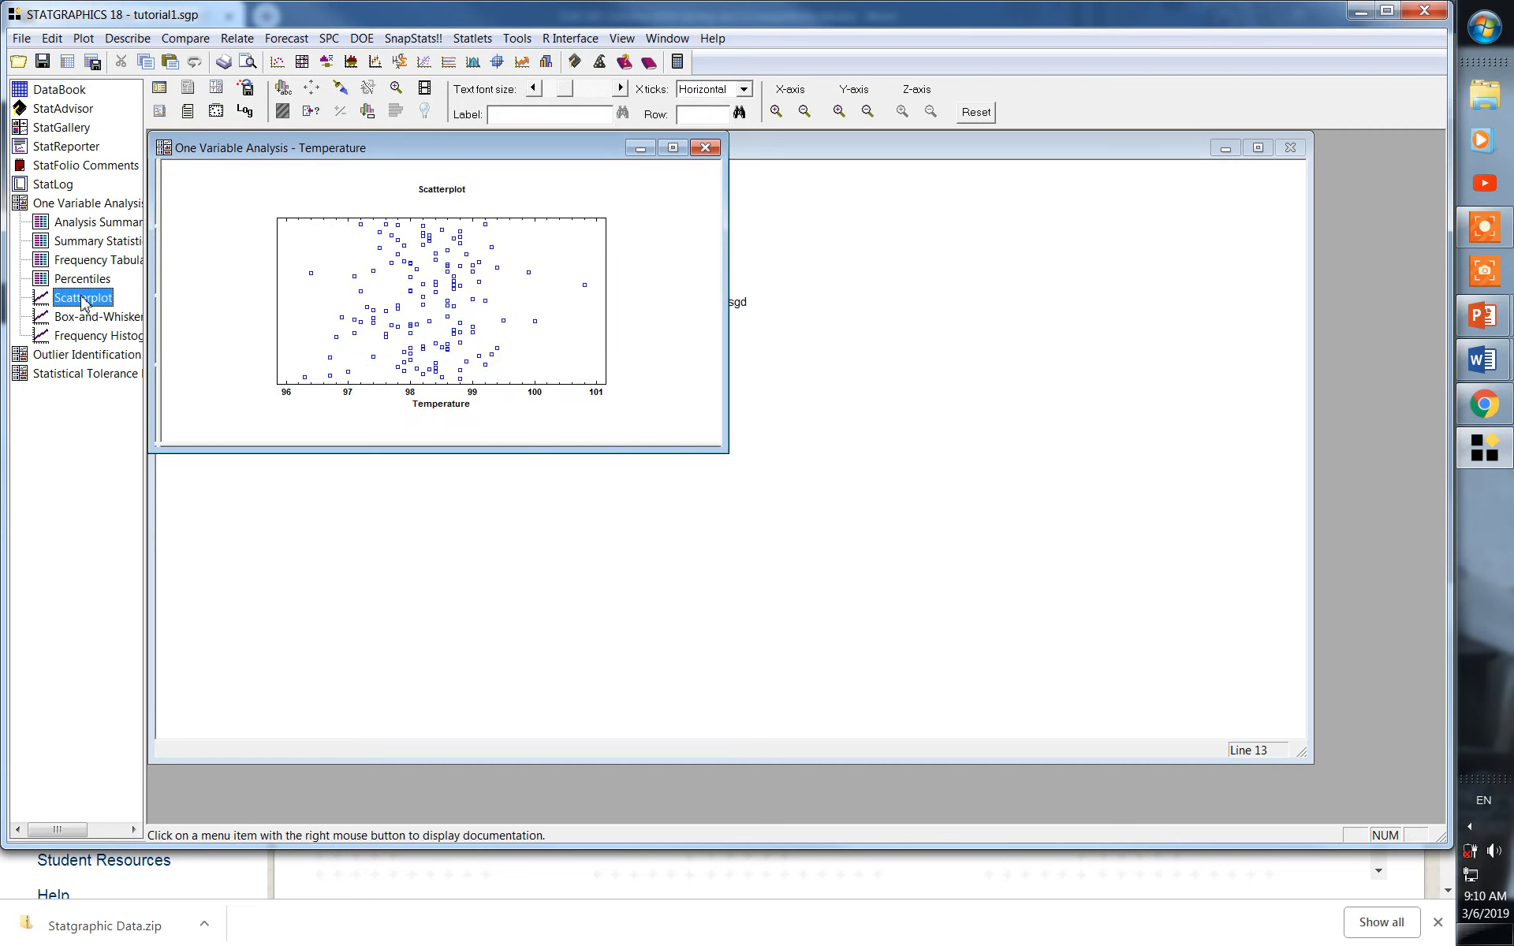
pyautogui.click(82, 324)
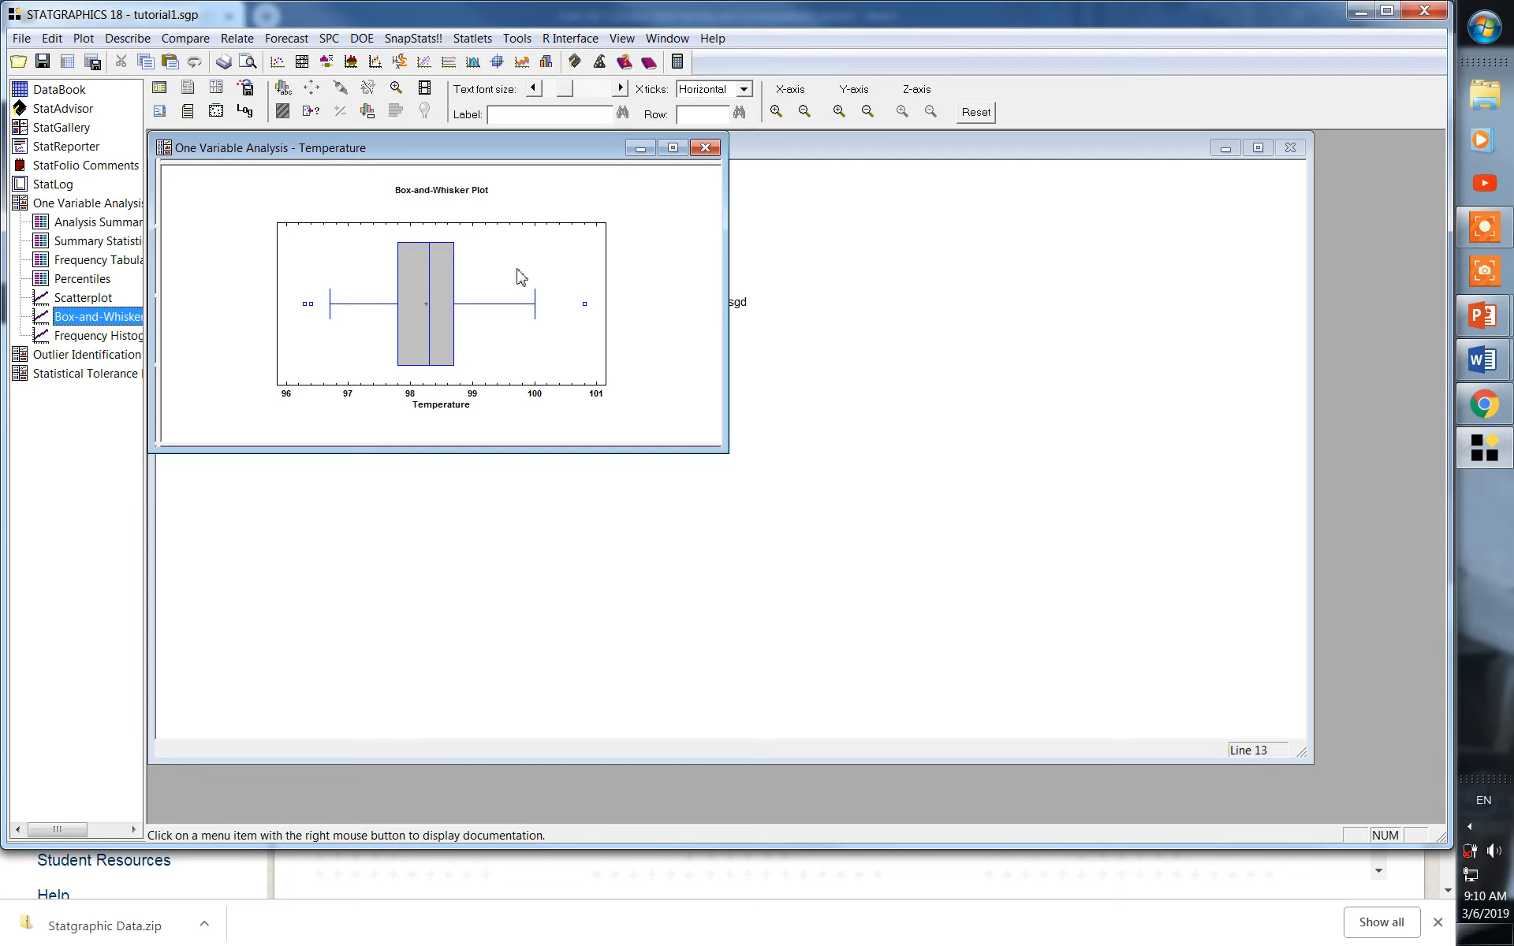
pyautogui.click(99, 335)
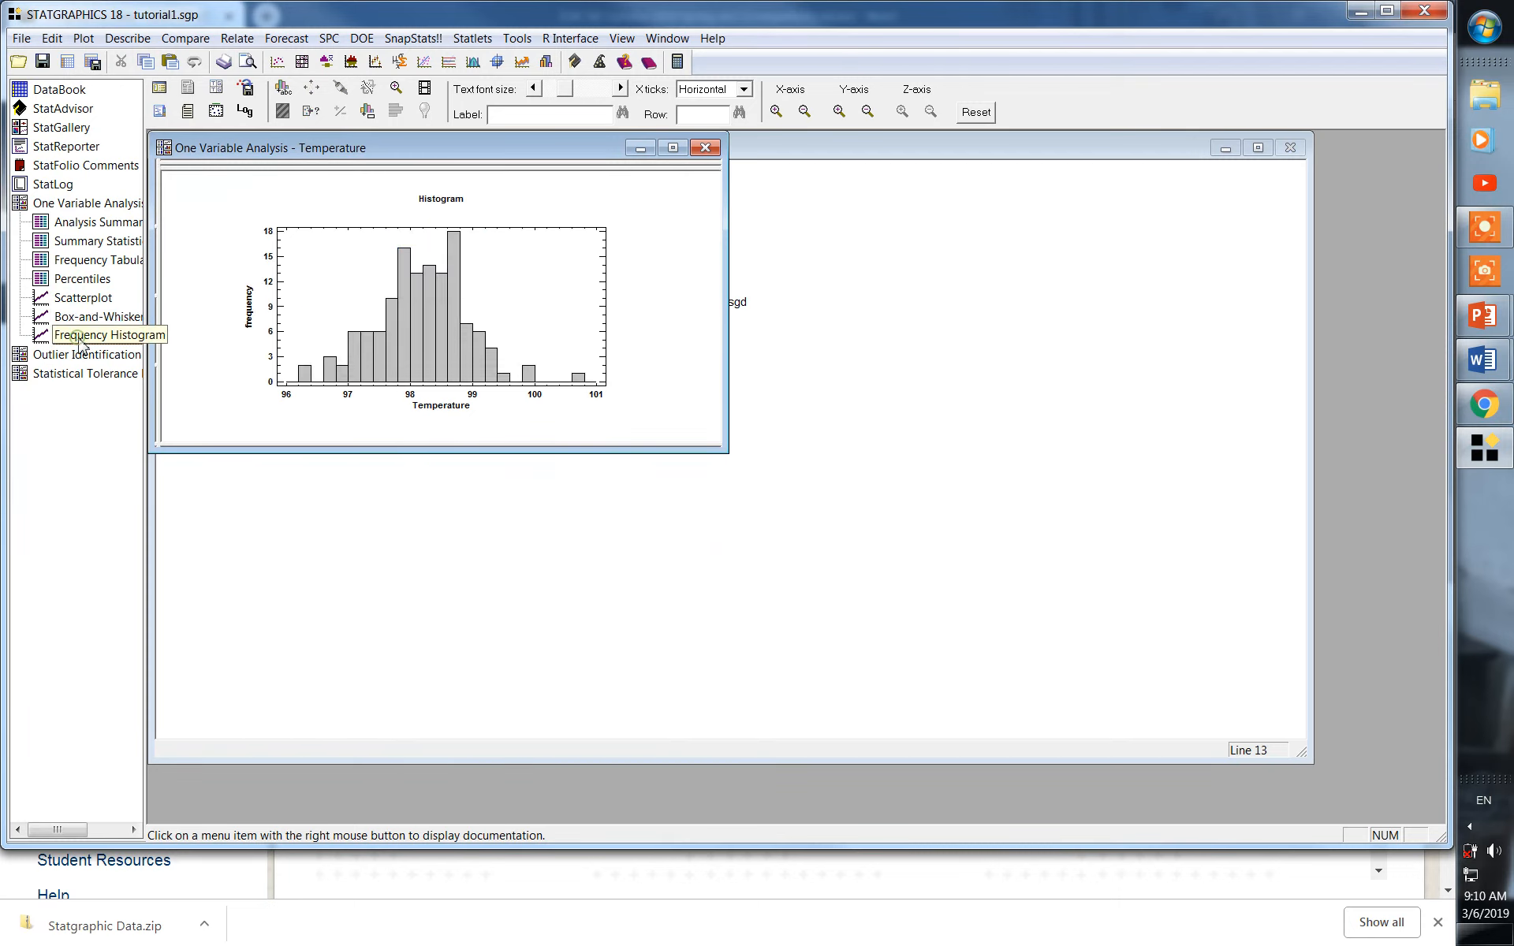
pyautogui.click(631, 309)
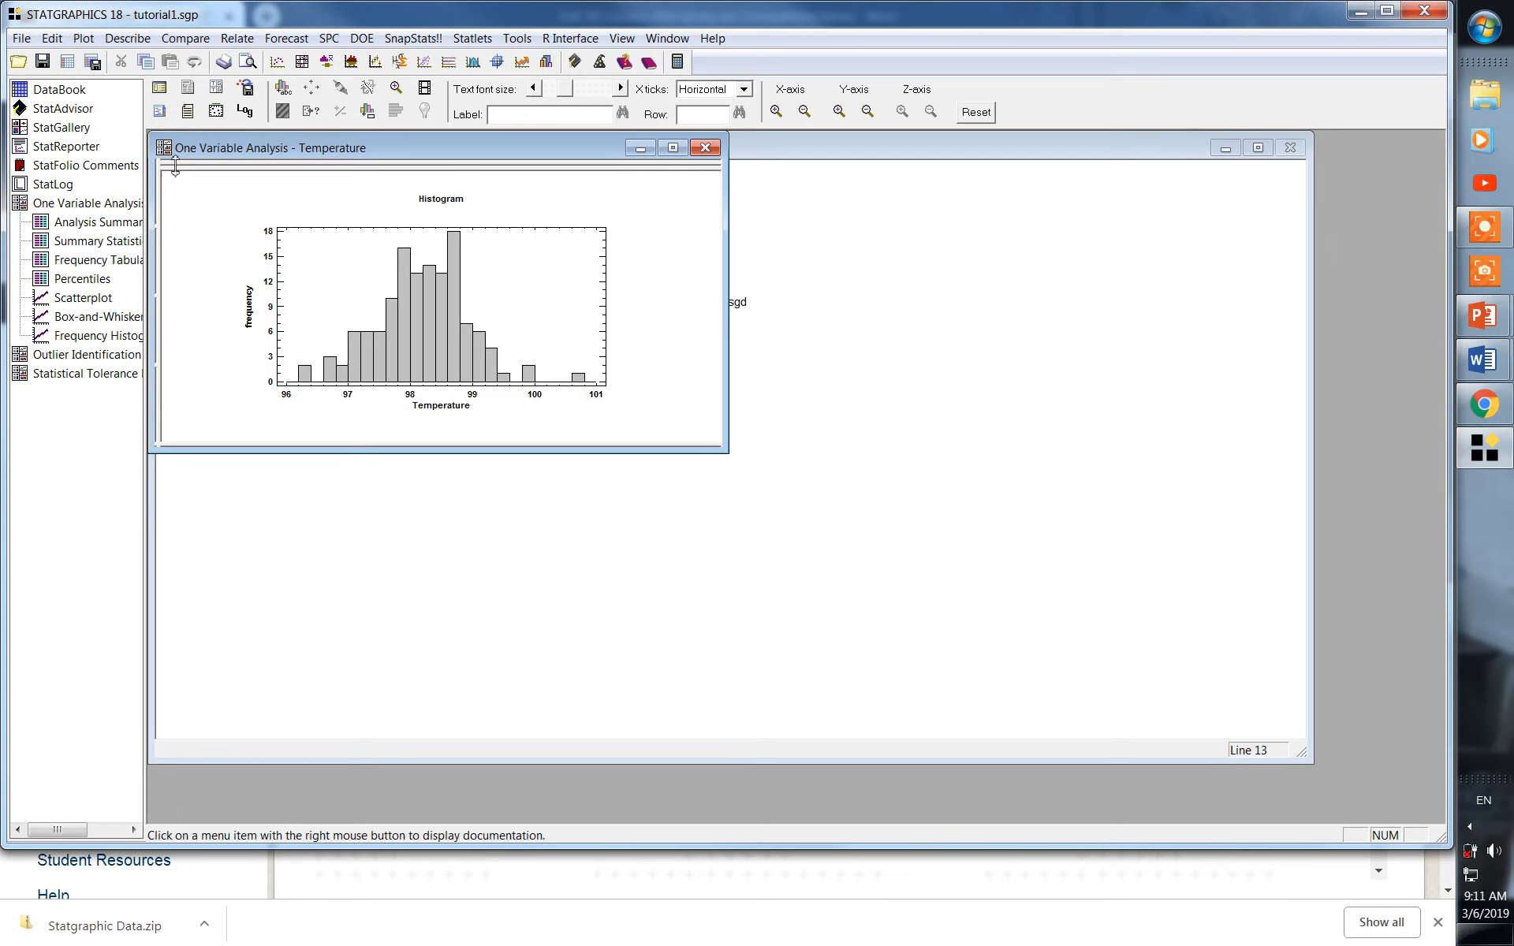
pyautogui.click(127, 40)
pyautogui.moveTo(126, 59)
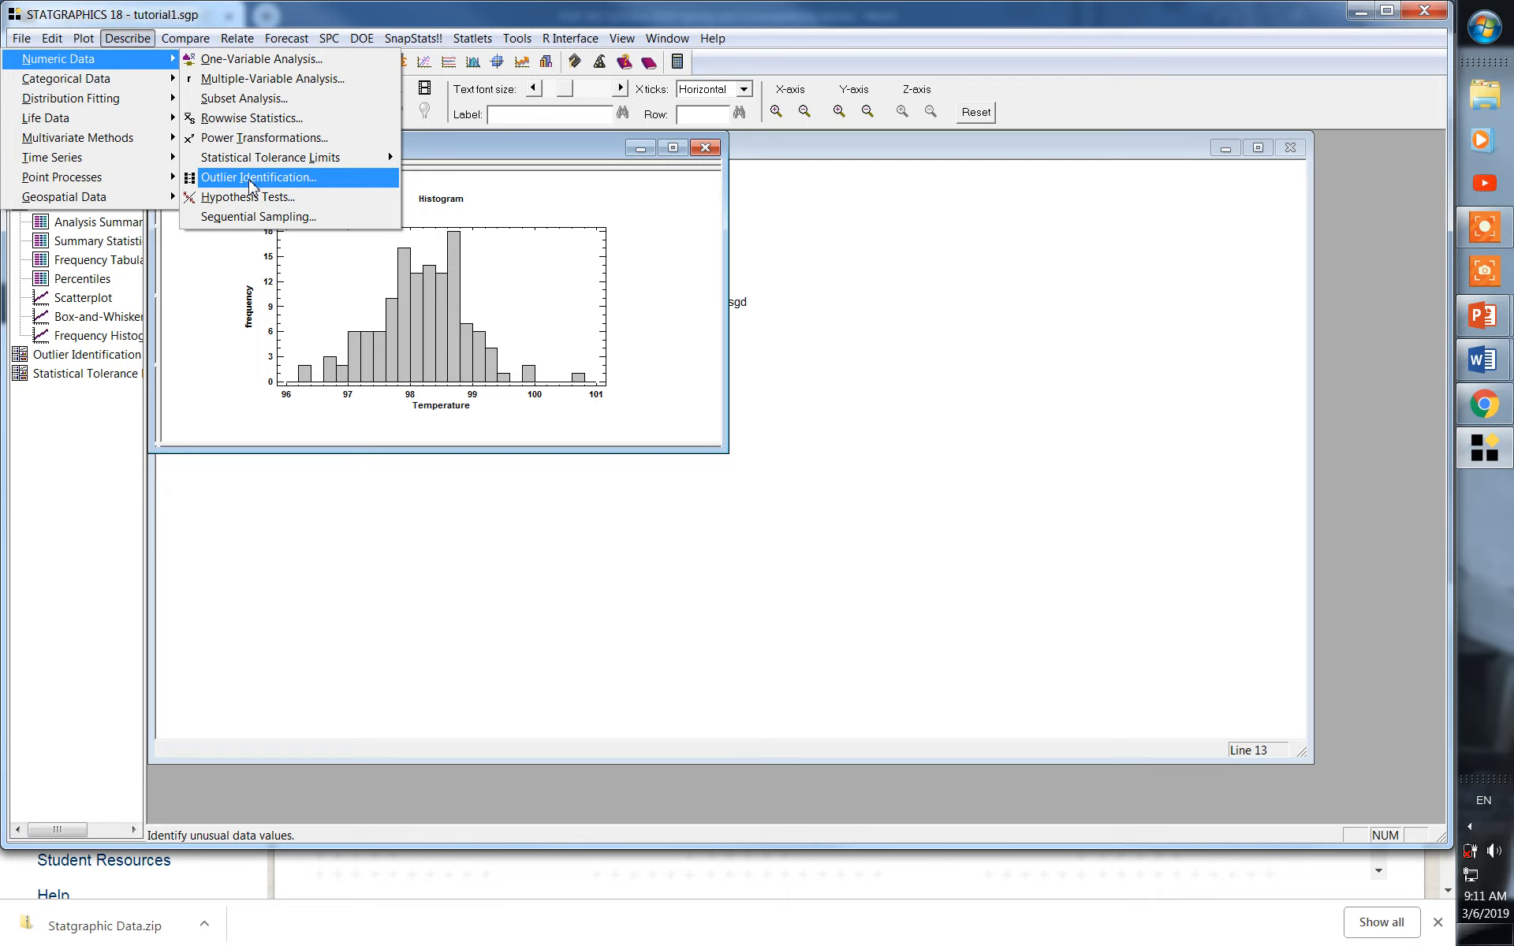
pyautogui.moveTo(254, 168)
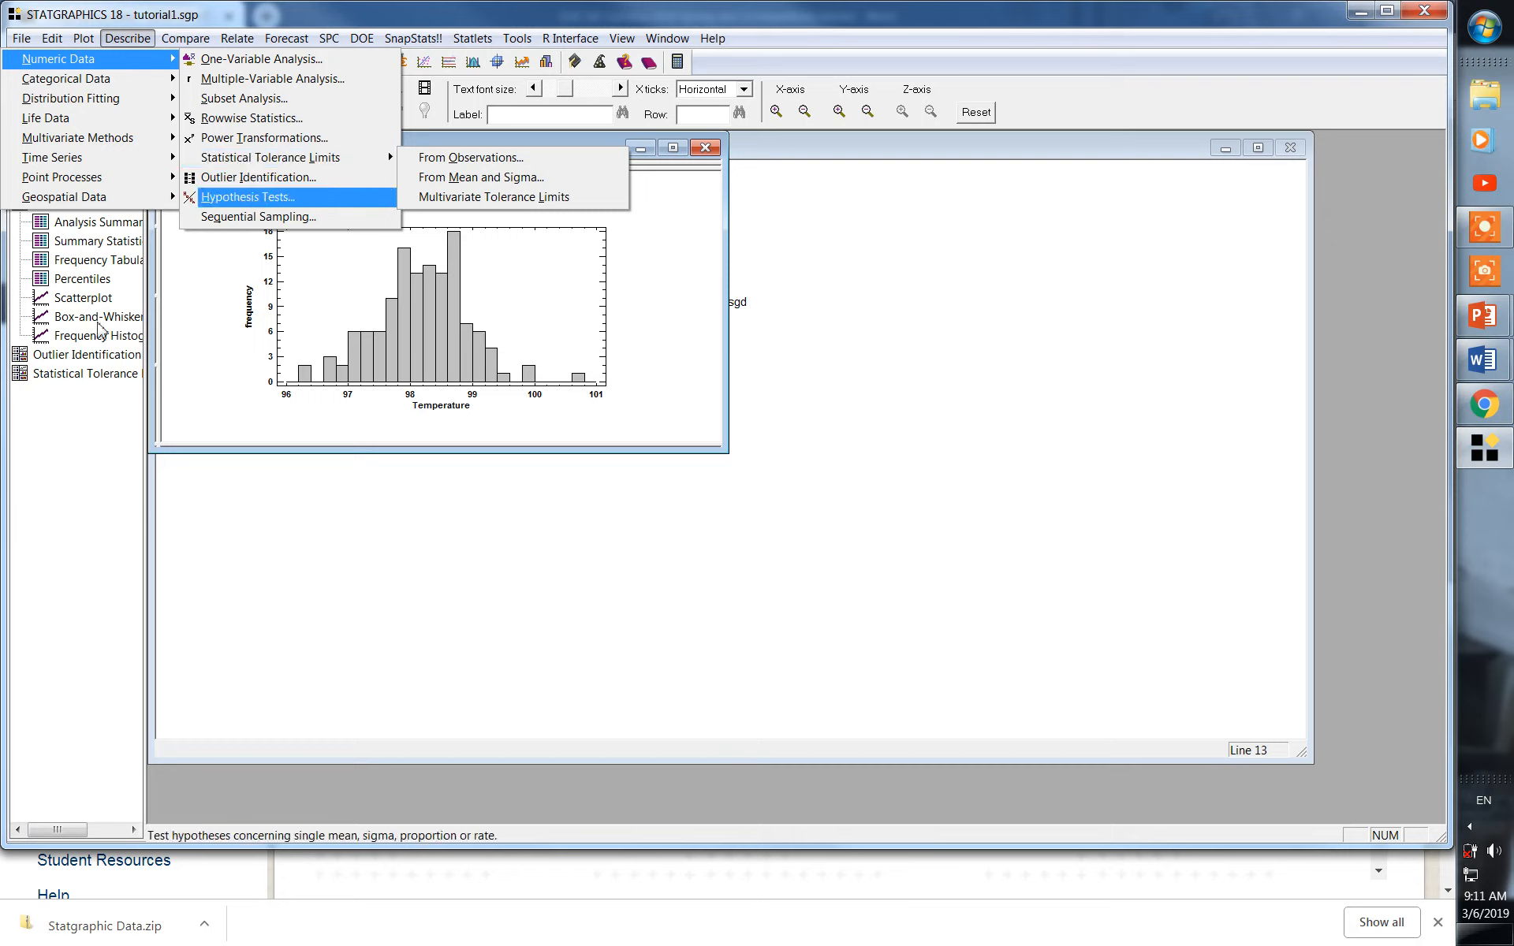
# Step: Show the Outlier Identification analysis for Temperature maximized and examine its outlier plot with sigma limits at full size
pyautogui.click(63, 359)
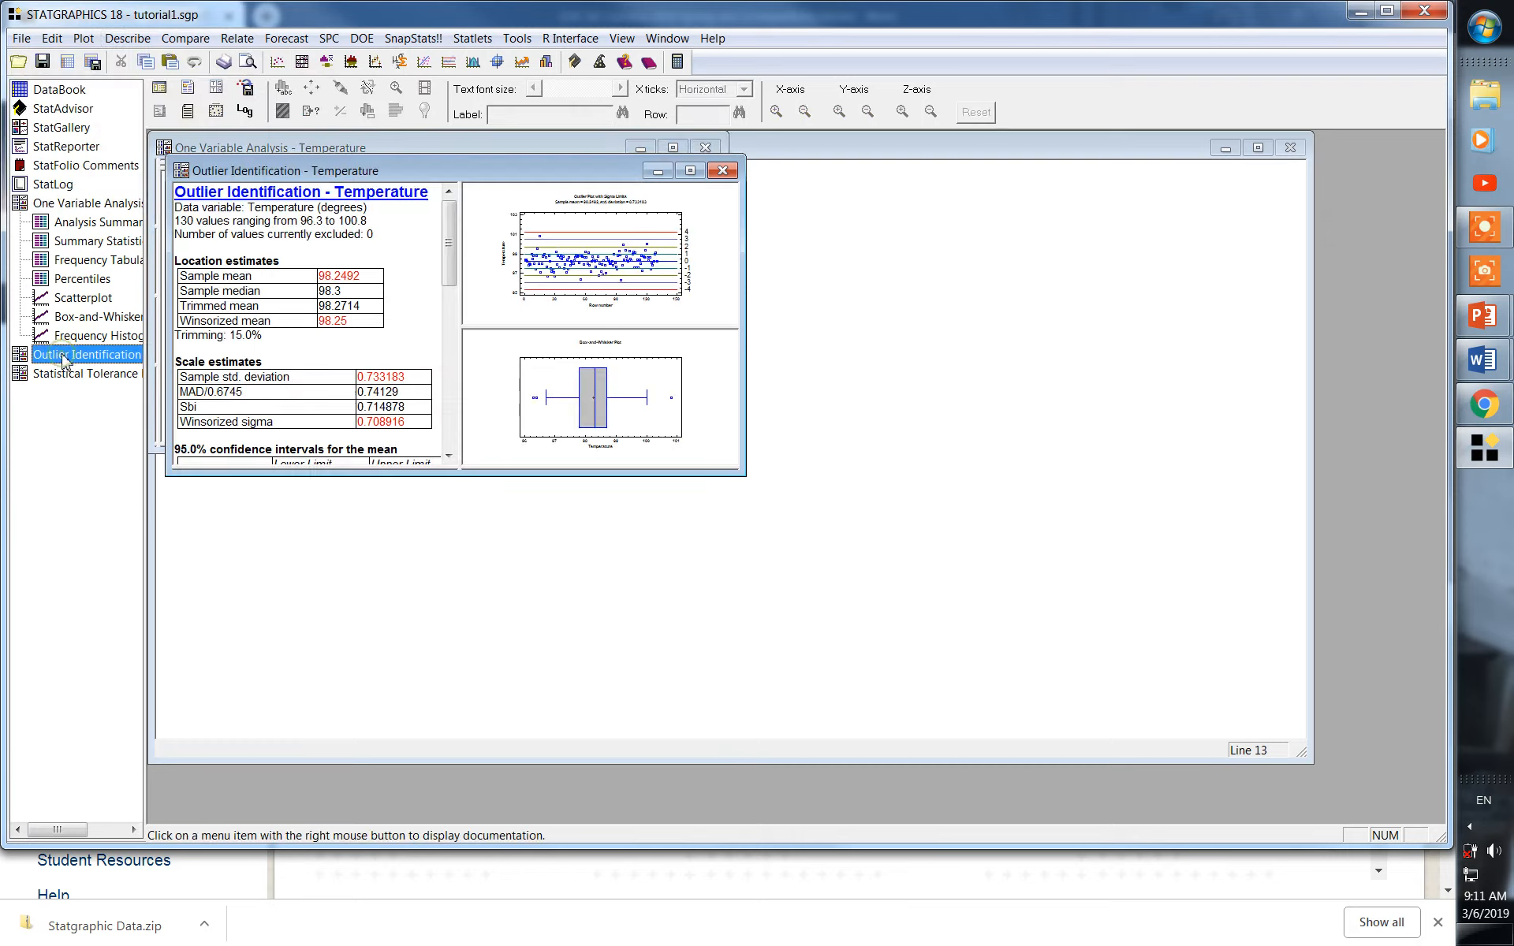
pyautogui.doubleClick(62, 355)
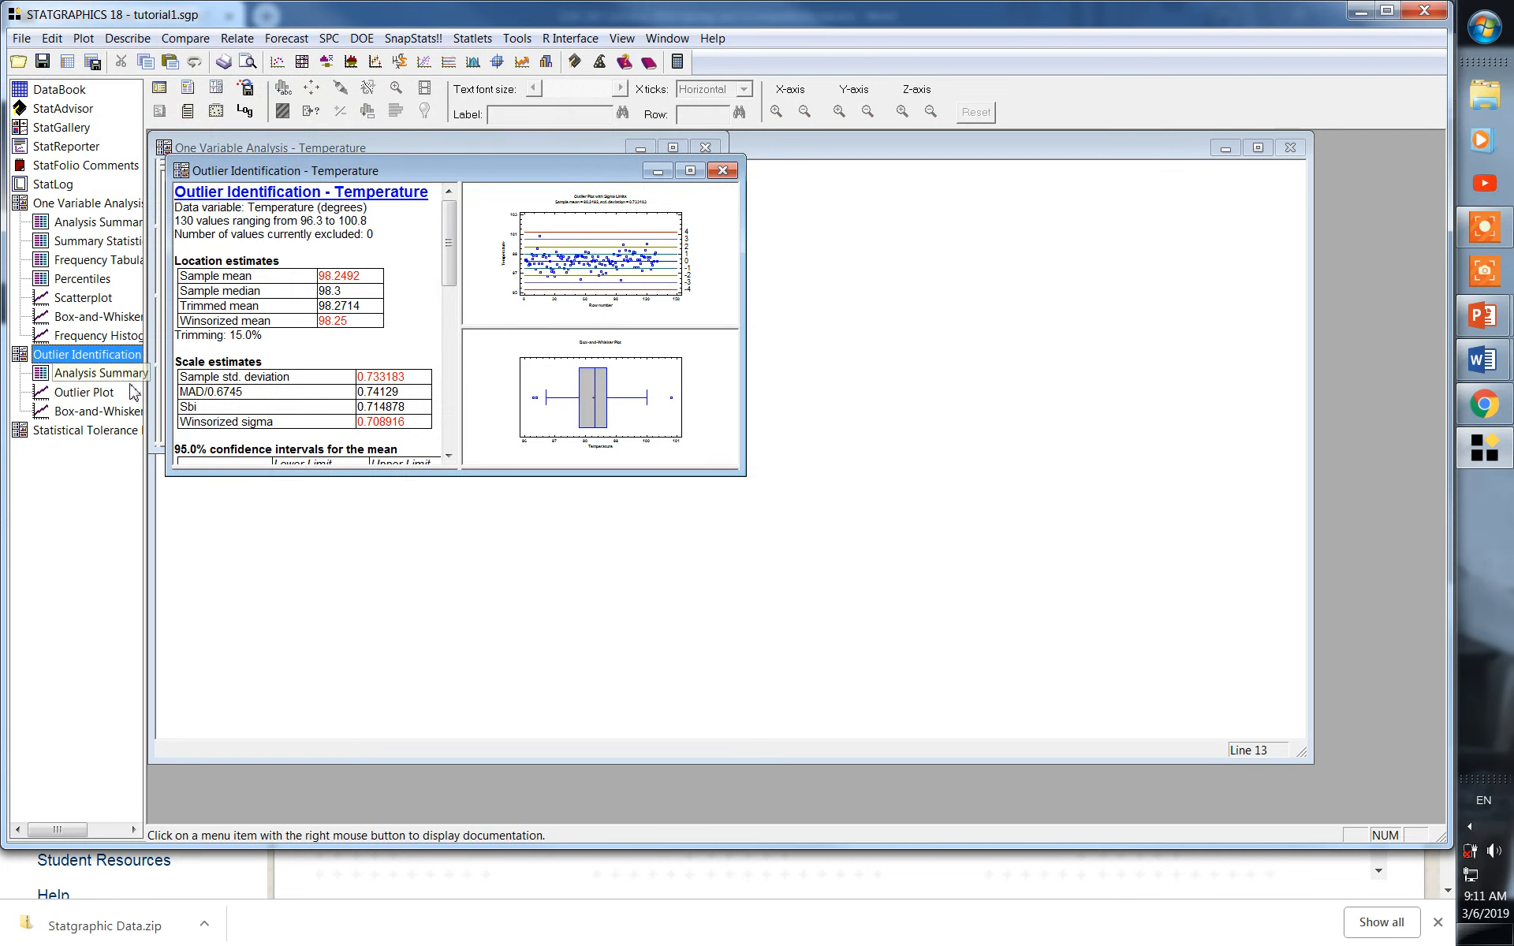
pyautogui.click(691, 171)
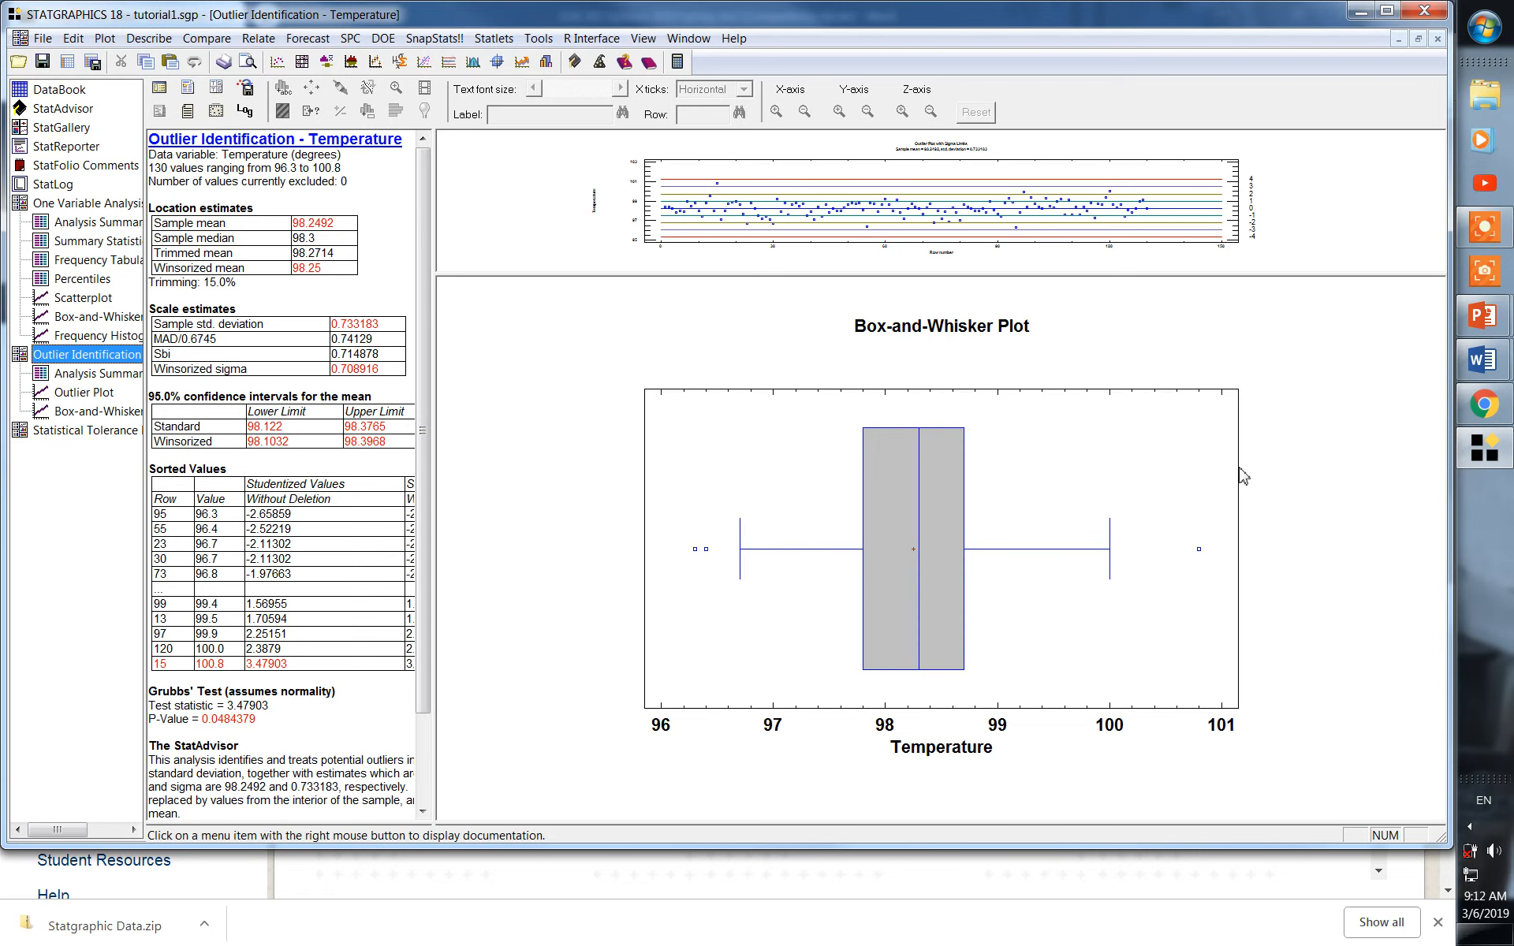
pyautogui.doubleClick(1289, 213)
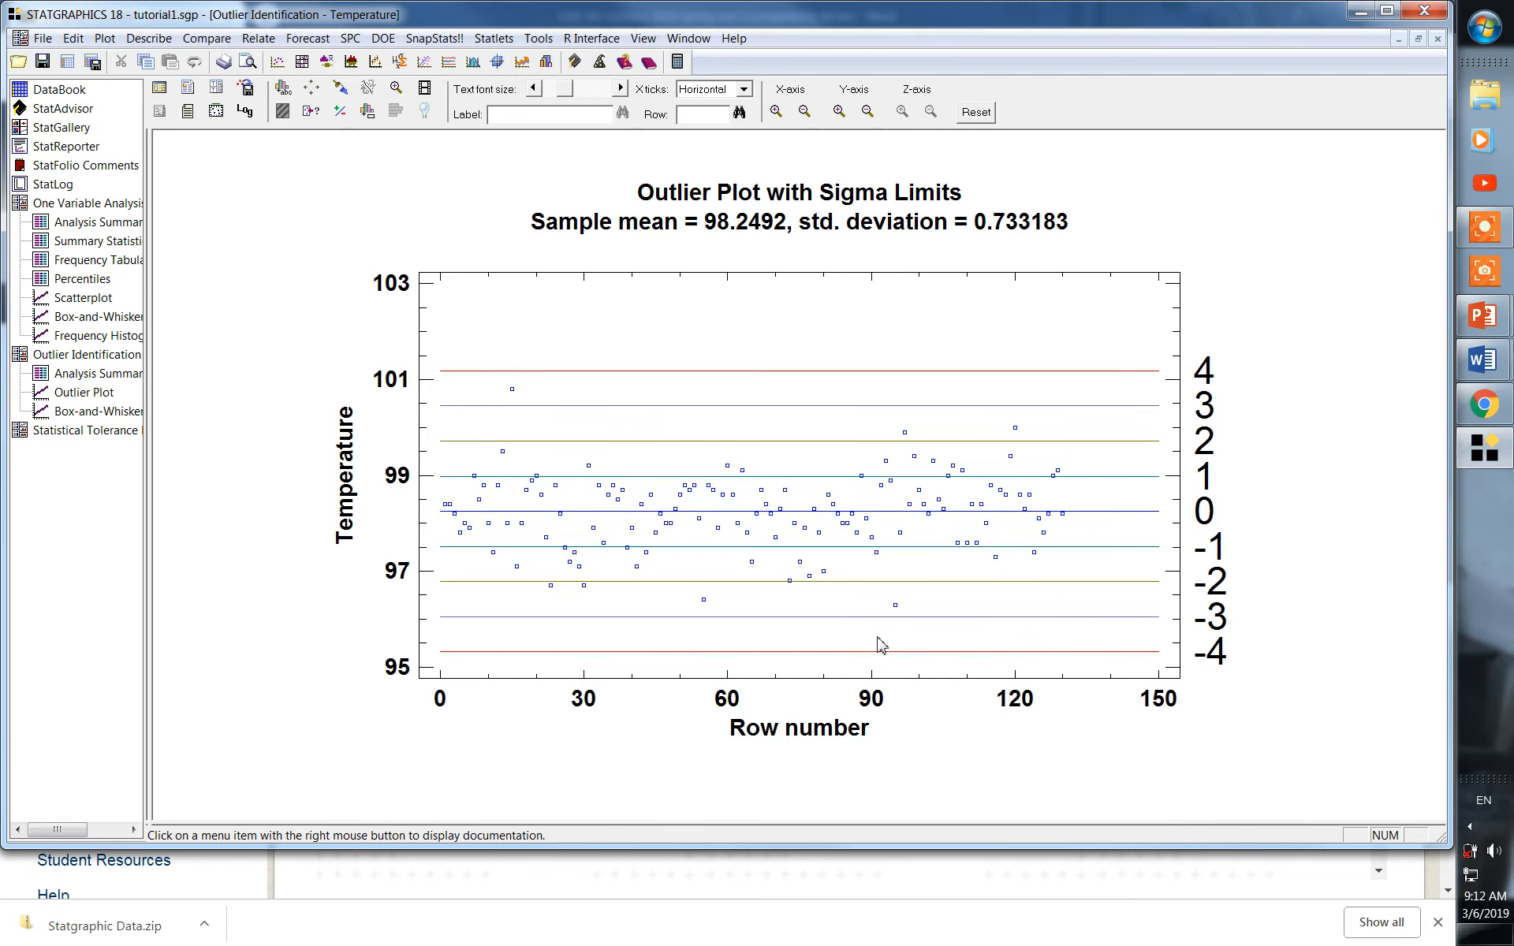
pyautogui.doubleClick(1267, 459)
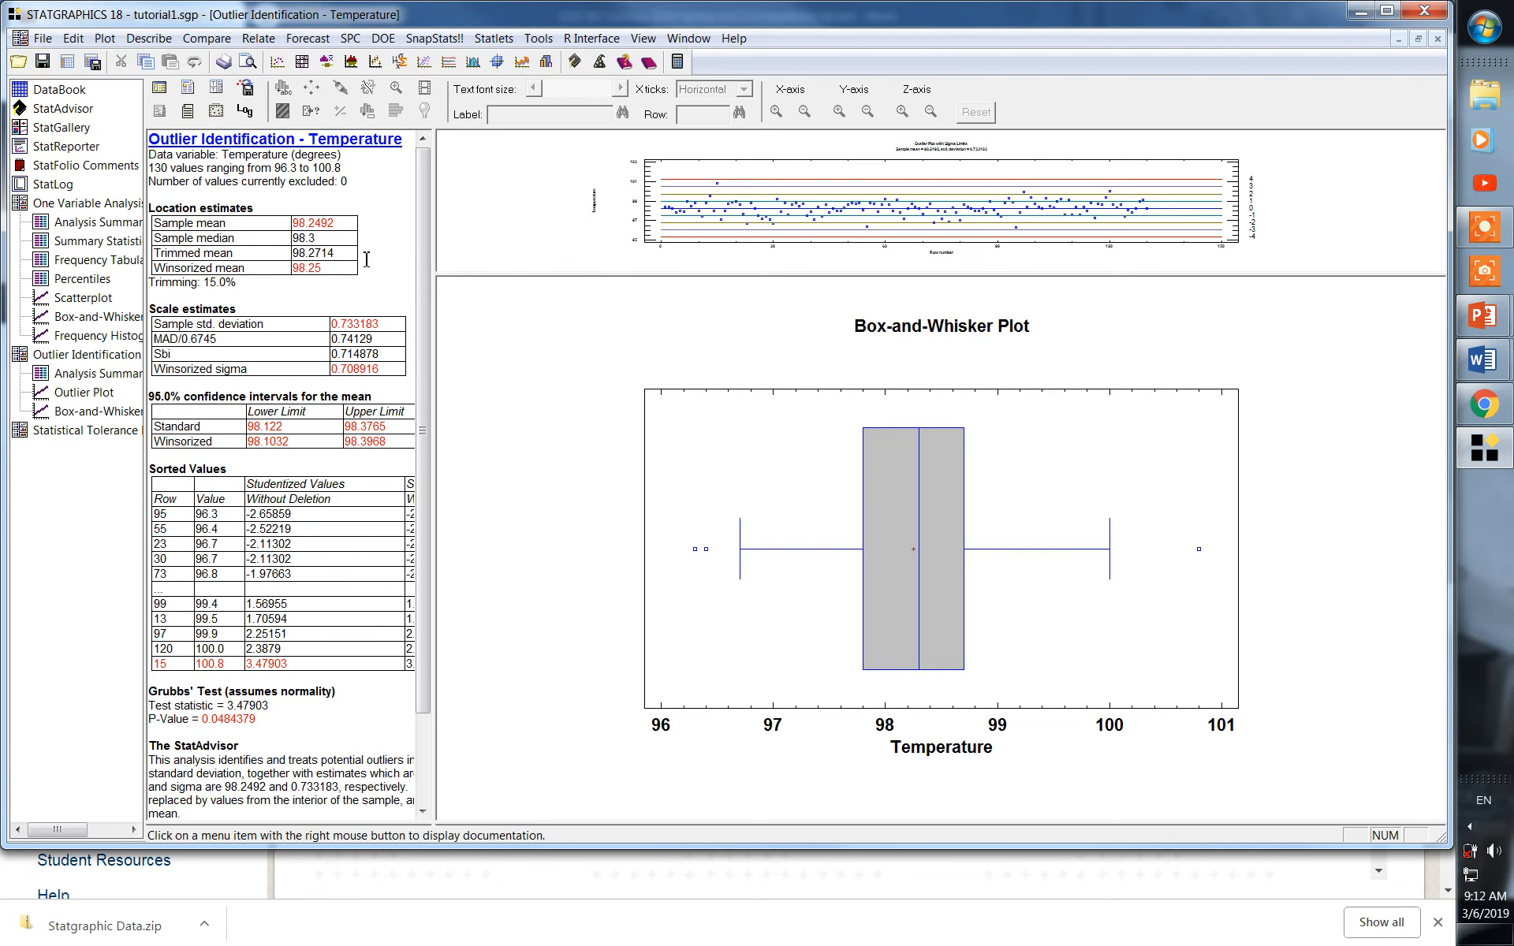
# Step: Enlarge the Outlier Identification summary and read its location and scale estimates, confidence intervals, sorted values and Grubbs' test
pyautogui.doubleClick(398, 243)
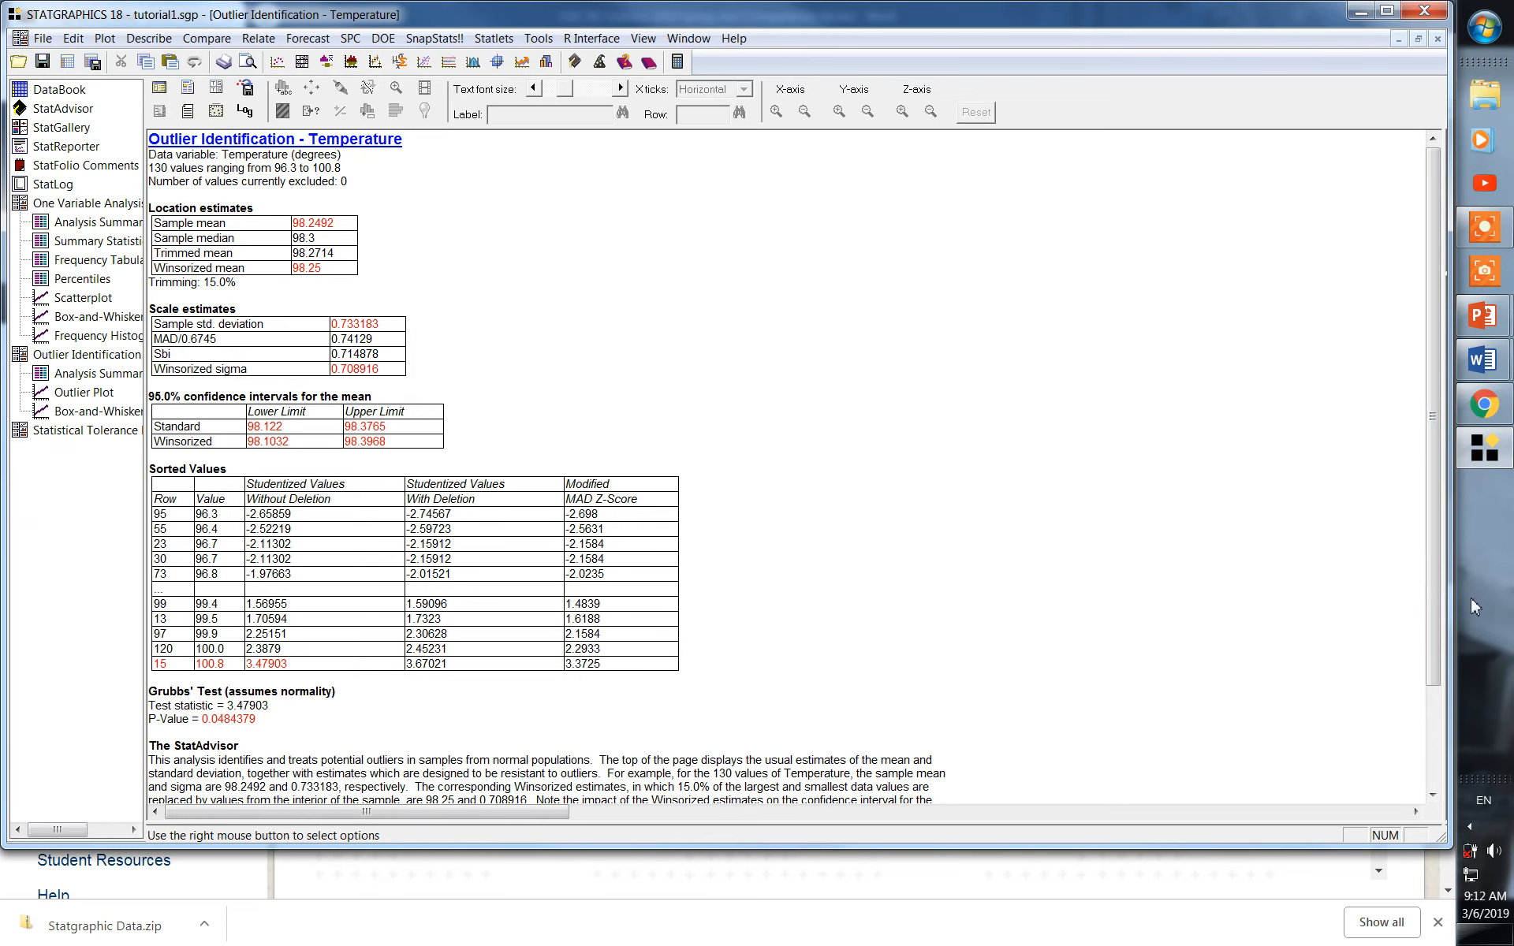
pyautogui.scroll(-4, 1468, 566)
pyautogui.scroll(3, 1468, 565)
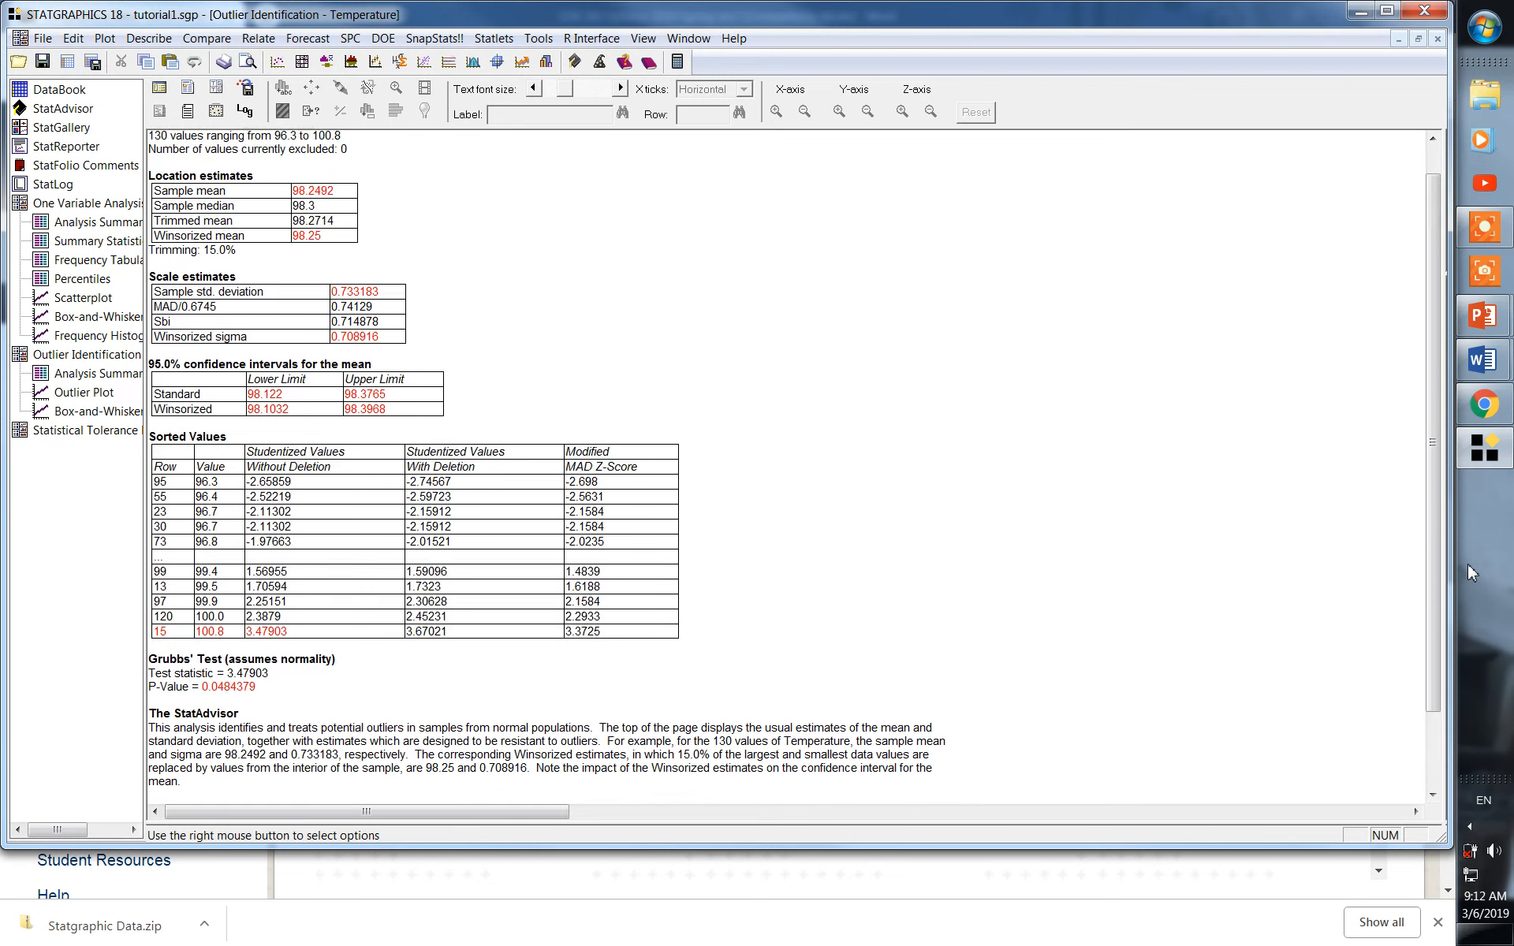
pyautogui.scroll(1, 1469, 565)
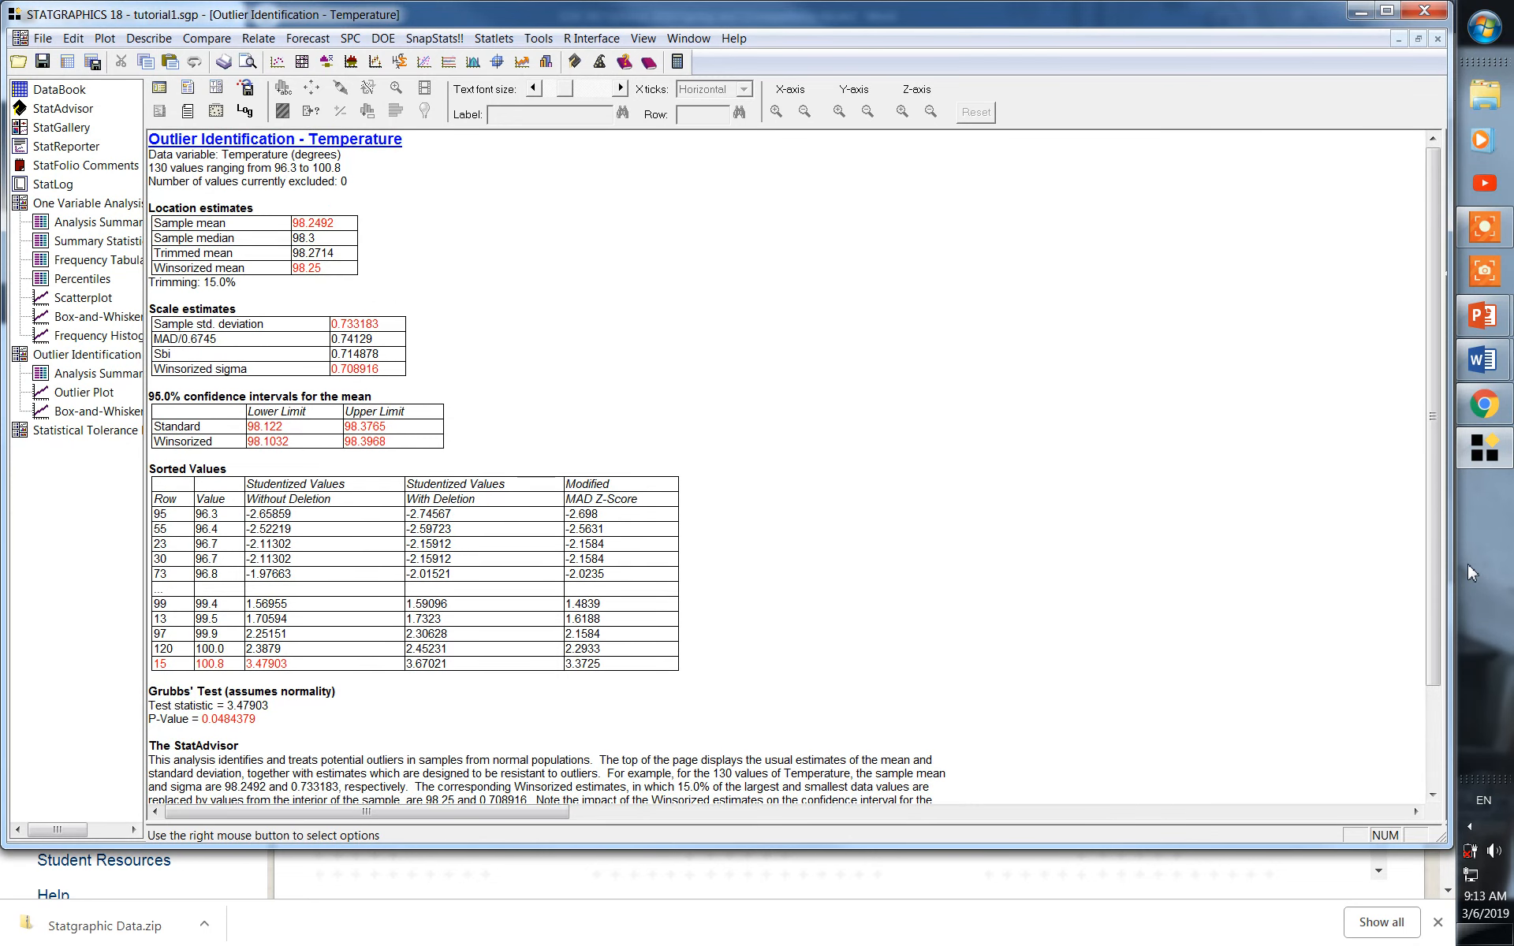
pyautogui.scroll(-4, 1469, 565)
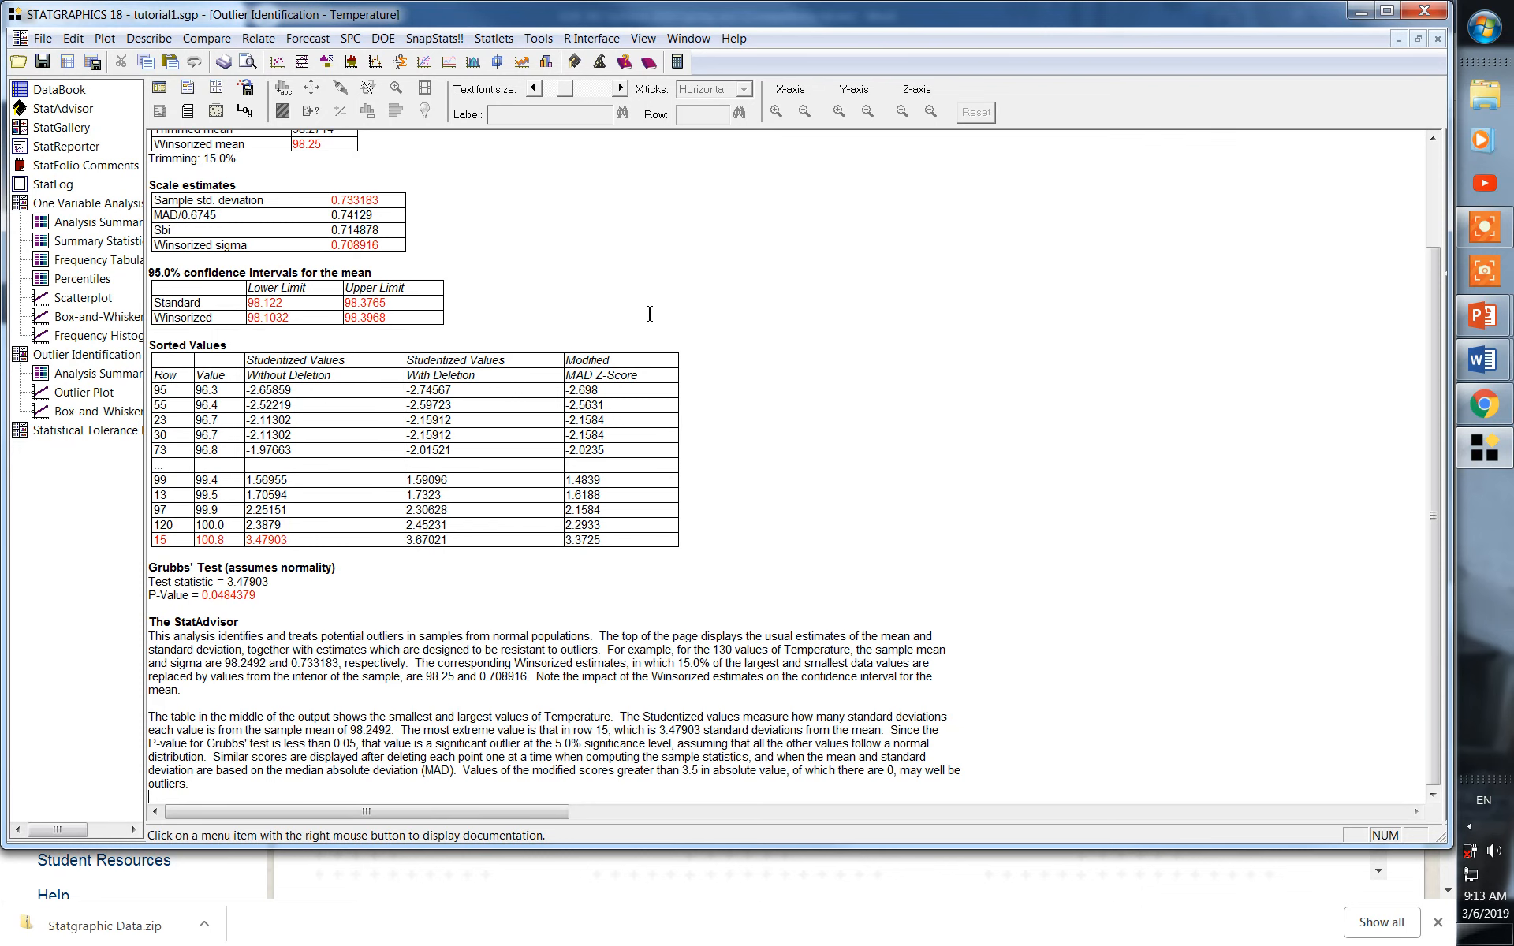
pyautogui.scroll(3, 650, 314)
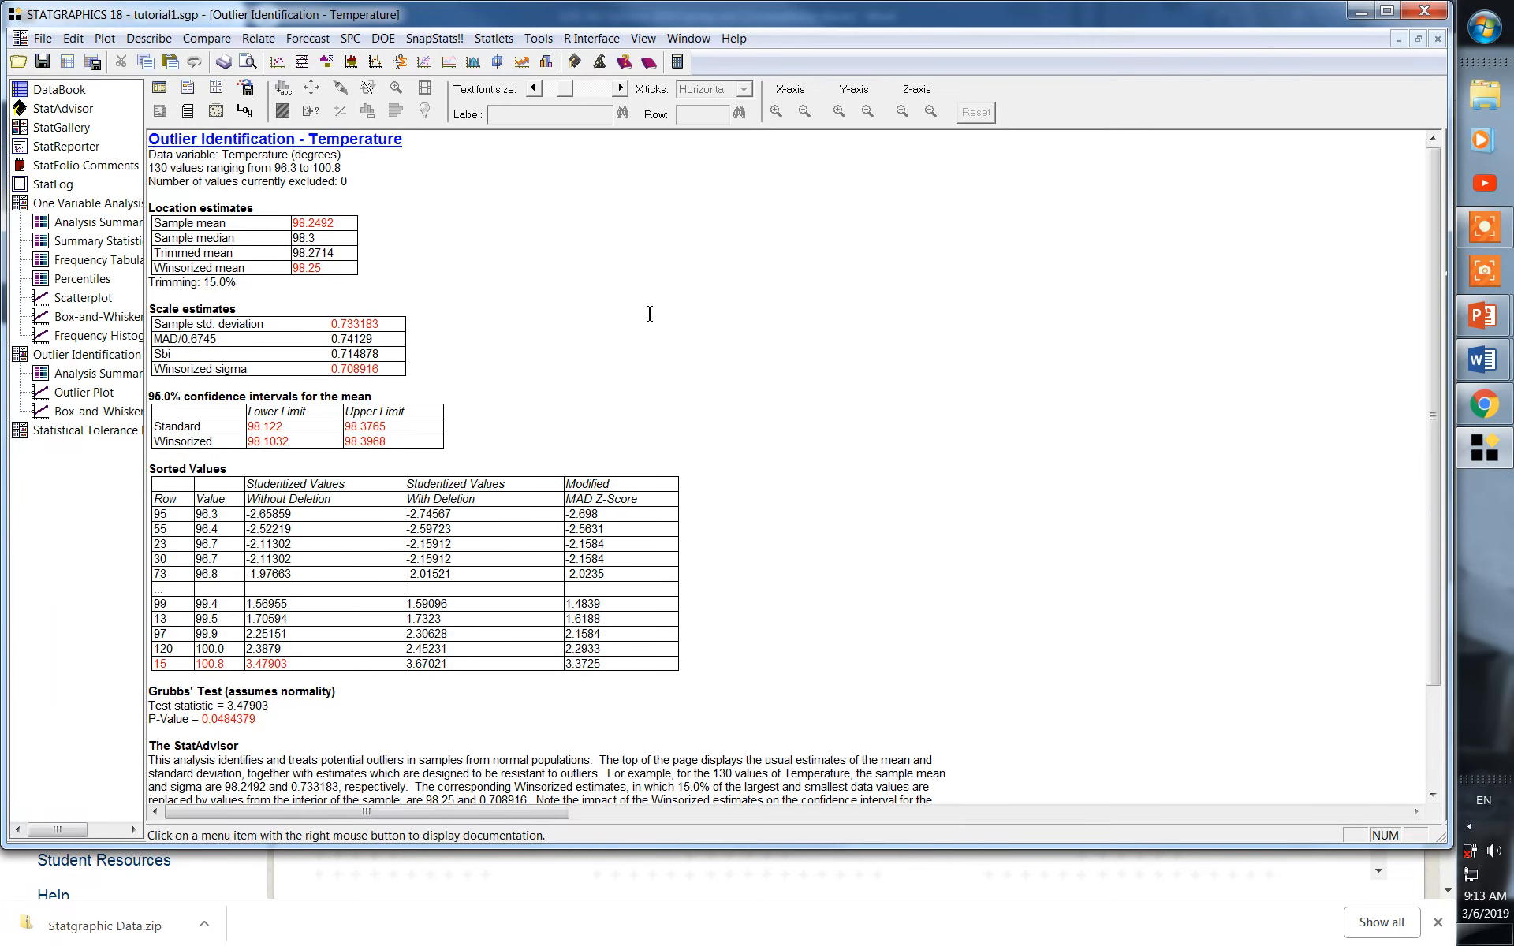
pyautogui.scroll(-3, 650, 314)
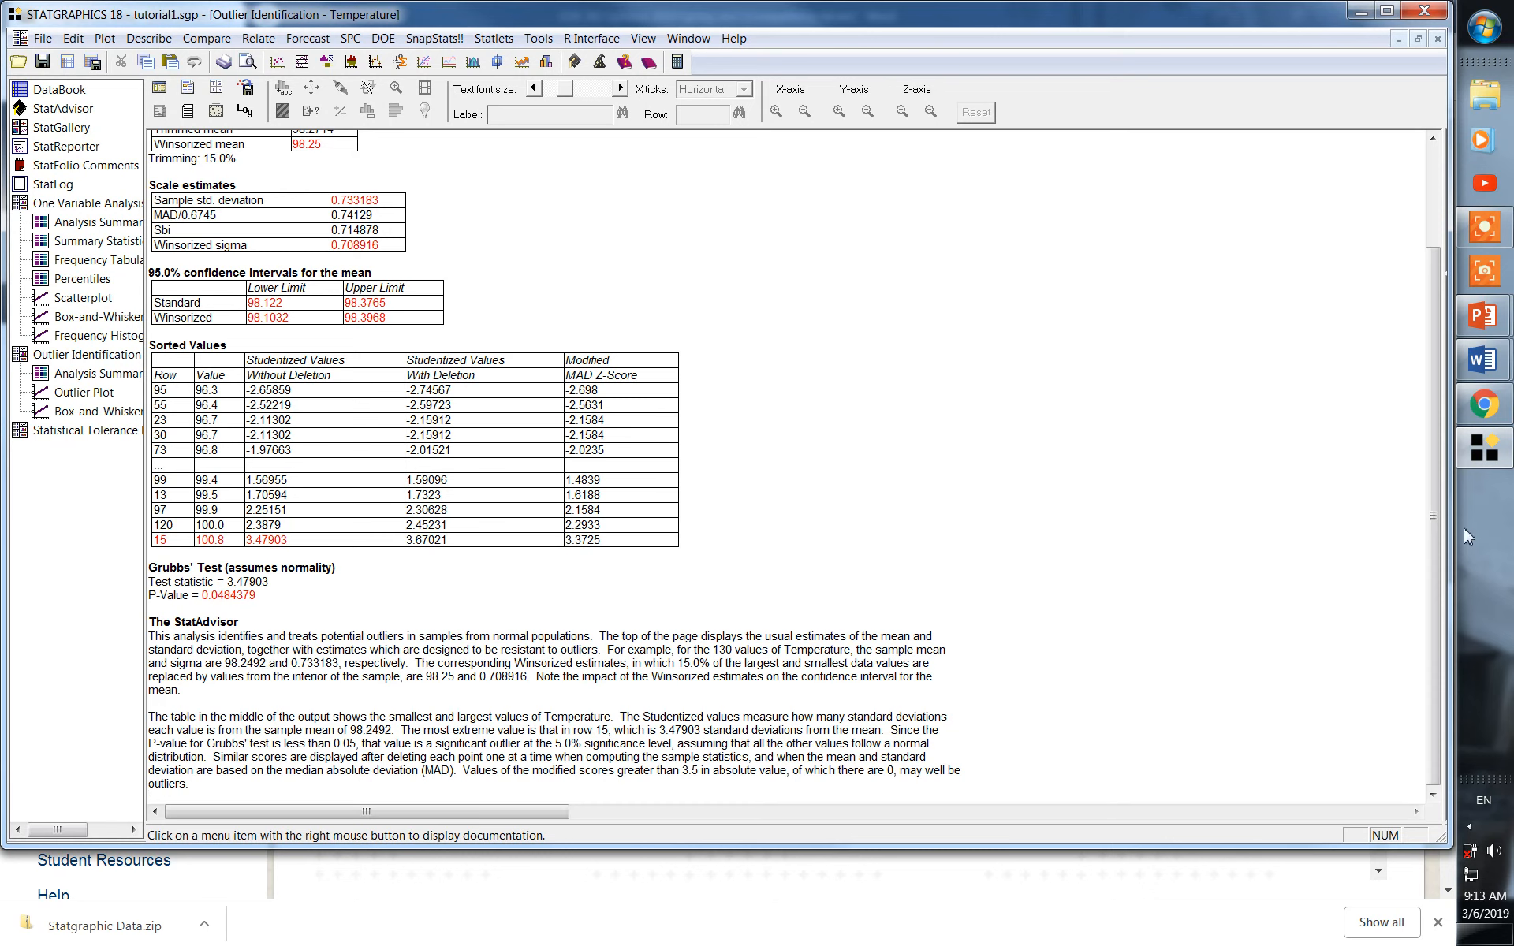
# Step: Highlight "median absolute deviation" and the sentence on modified scores greater than 3.5 in the StatAdvisor text, then restore the pane layout
pyautogui.moveTo(1433, 518); pyautogui.dragTo(1434, 546)
pyautogui.moveTo(315, 775); pyautogui.dragTo(414, 777)
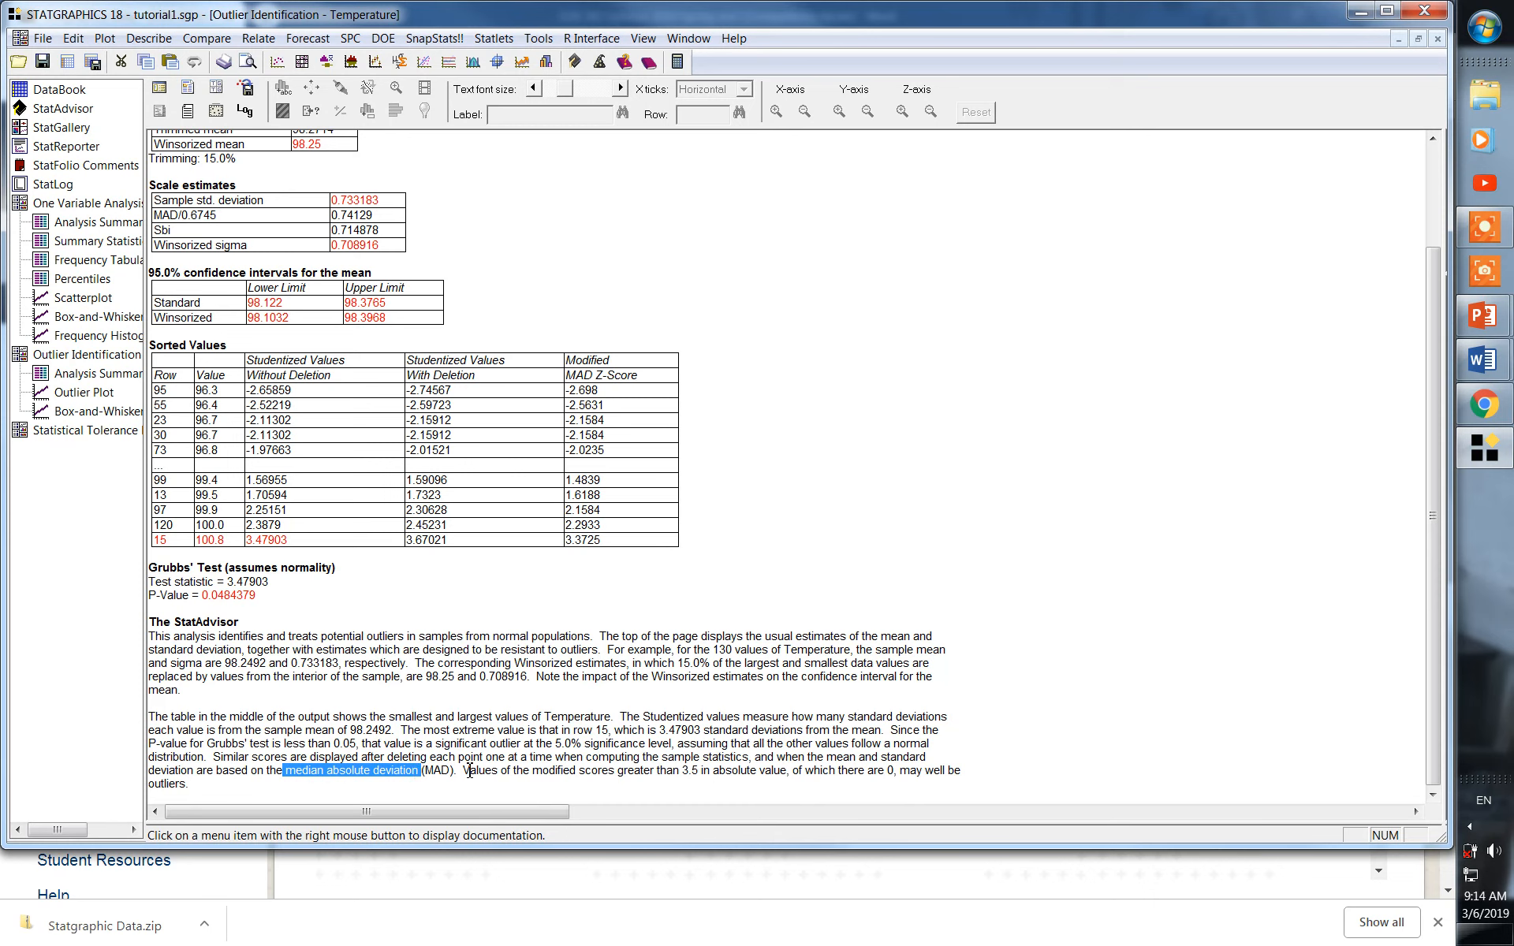
pyautogui.moveTo(463, 771); pyautogui.dragTo(968, 781)
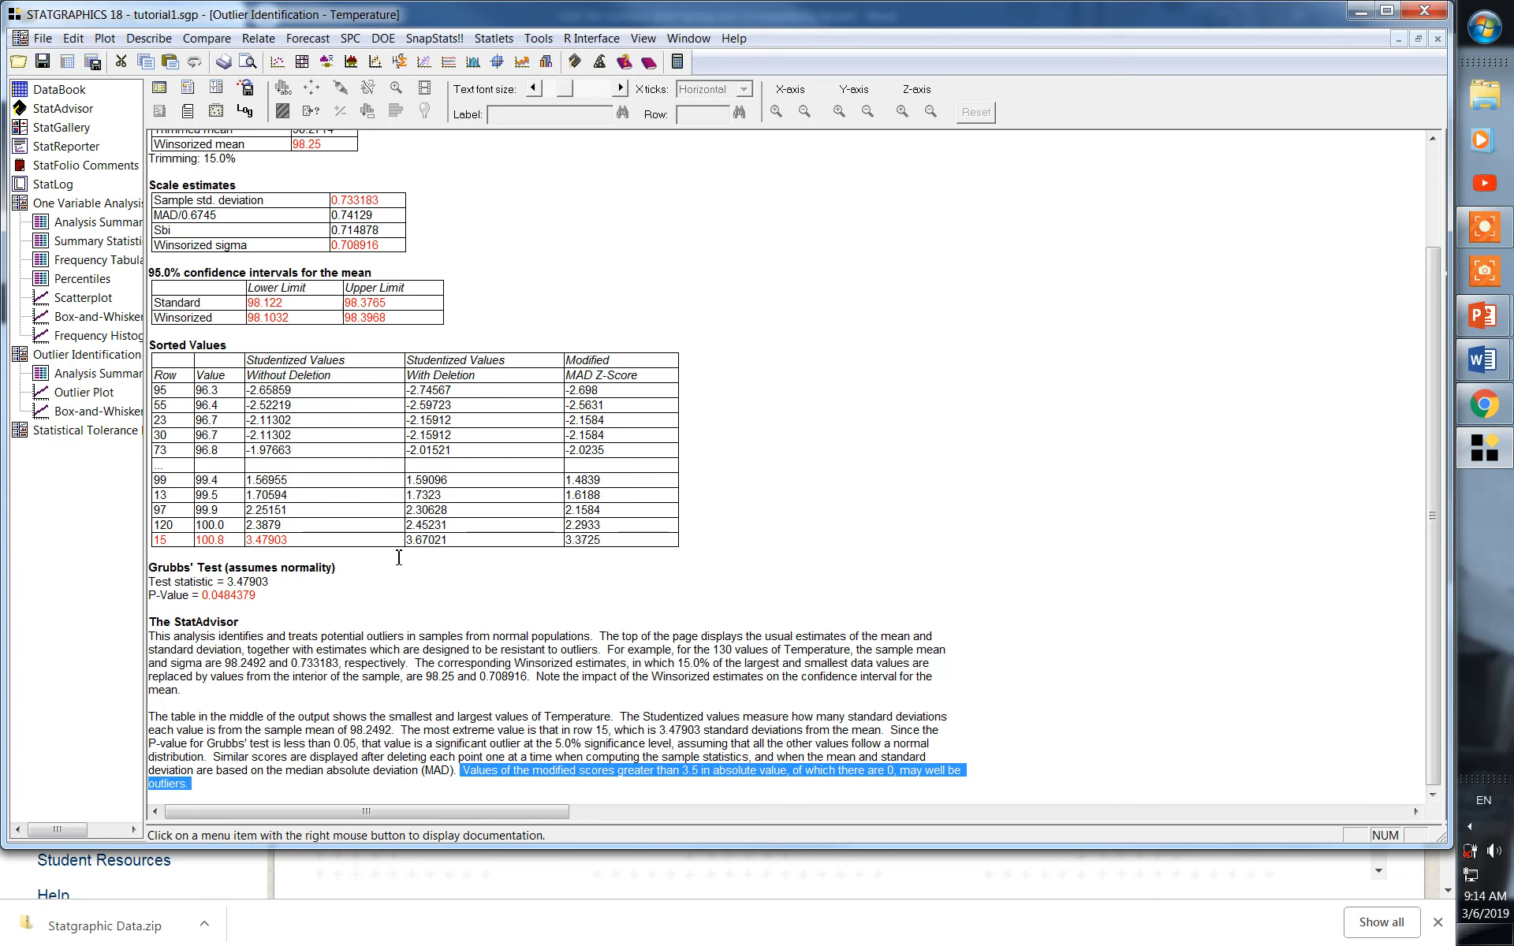
pyautogui.click(798, 433)
pyautogui.doubleClick(798, 433)
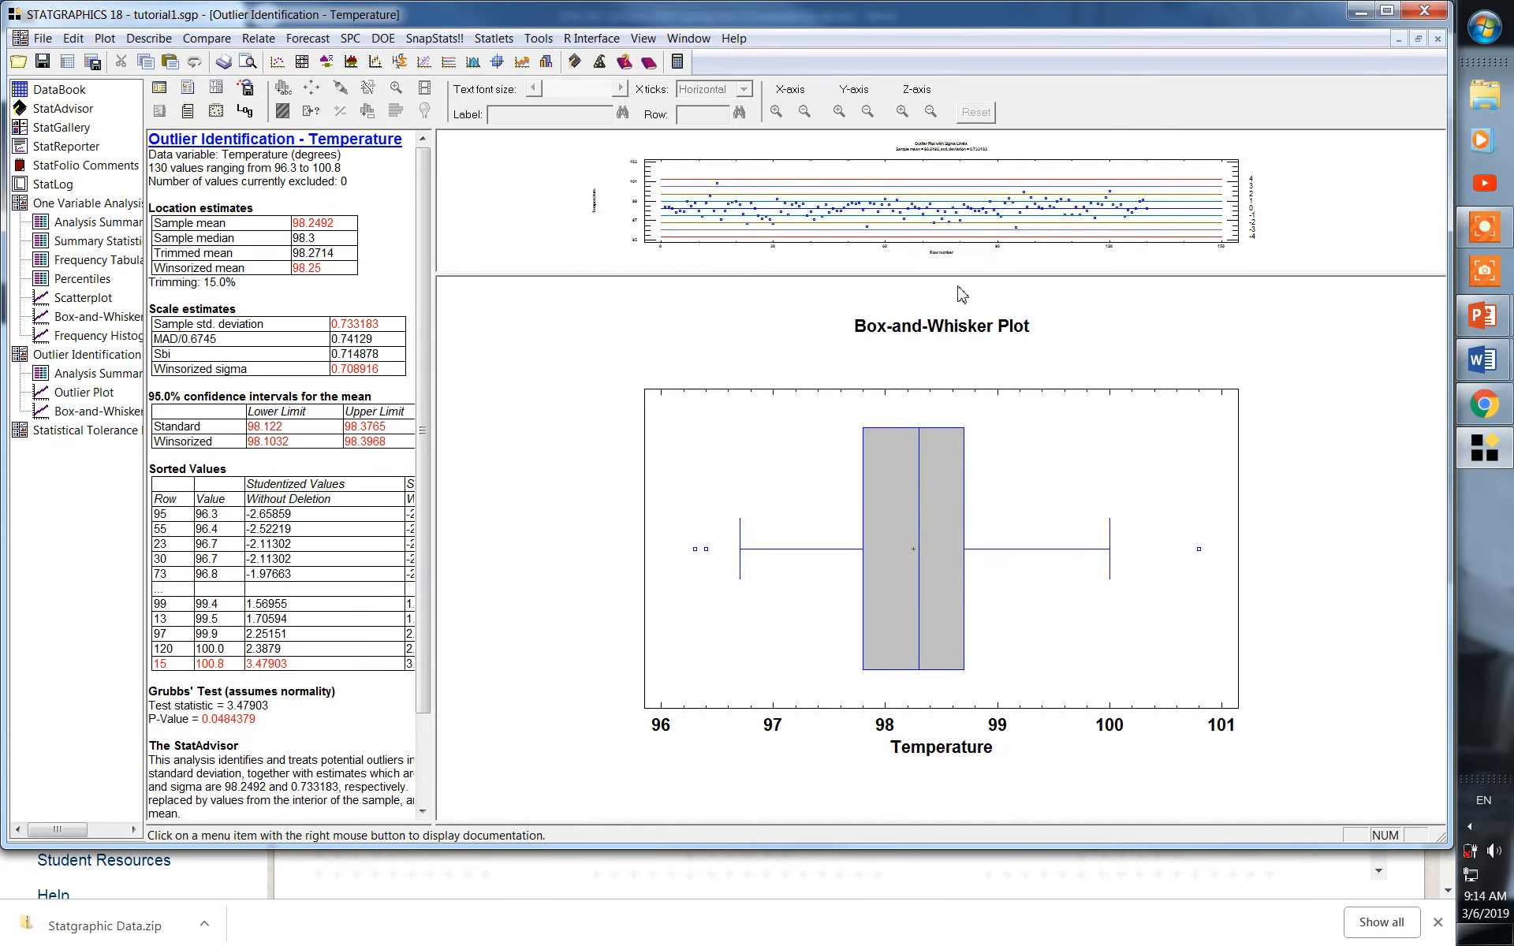
# Step: Compare the enlarged outlier plot with the sorted values and Grubbs' test in the Outlier Identification summary
pyautogui.doubleClick(591, 247)
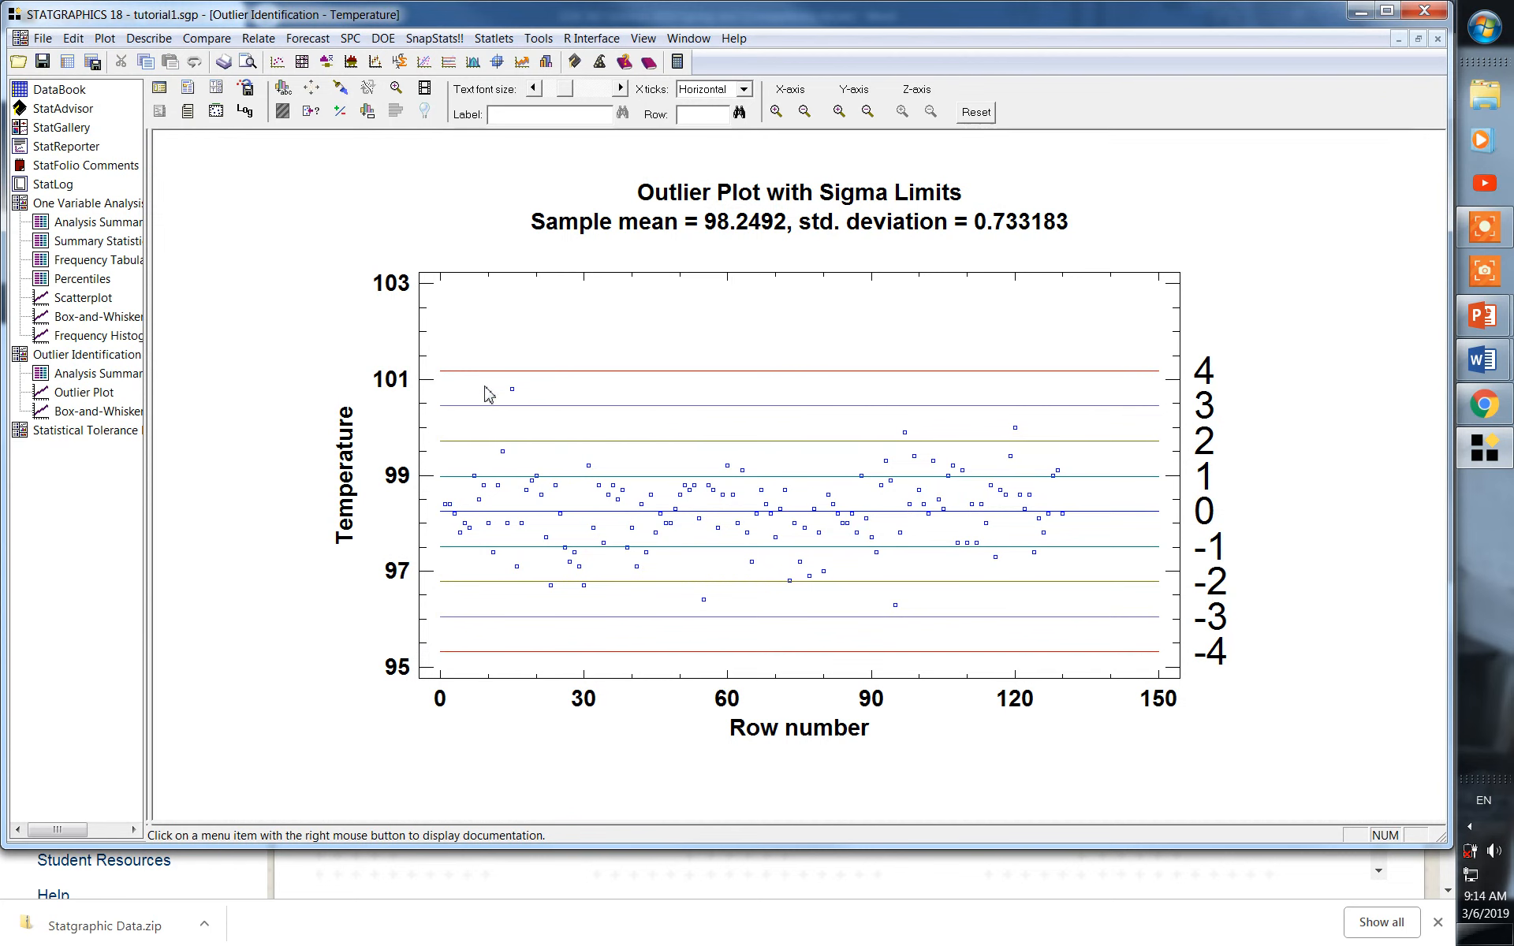
pyautogui.doubleClick(1333, 460)
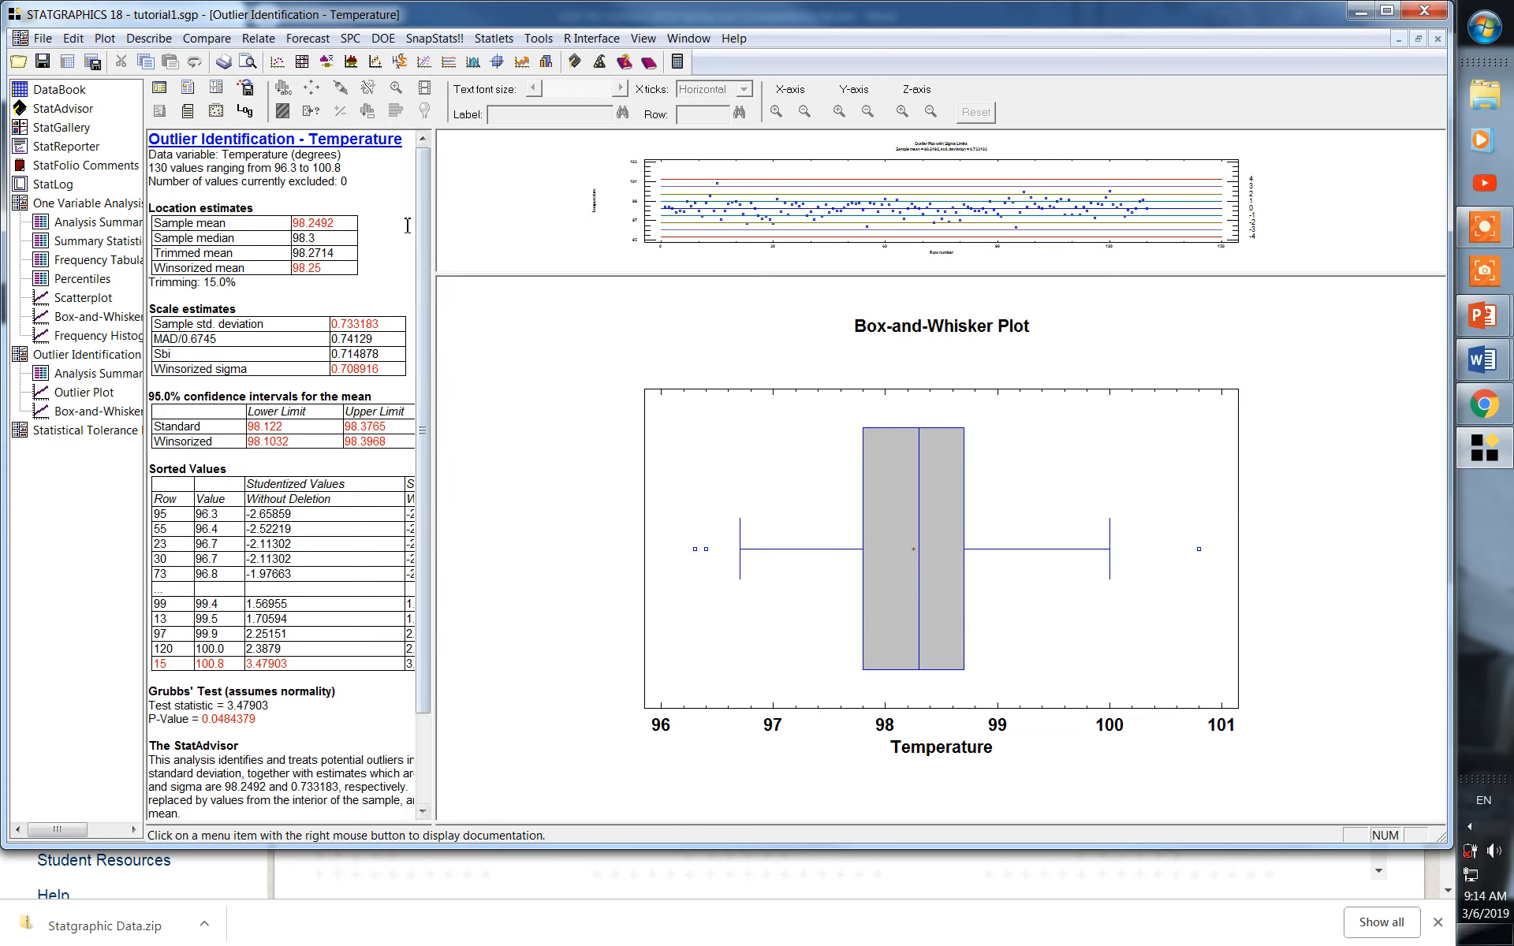
pyautogui.doubleClick(369, 216)
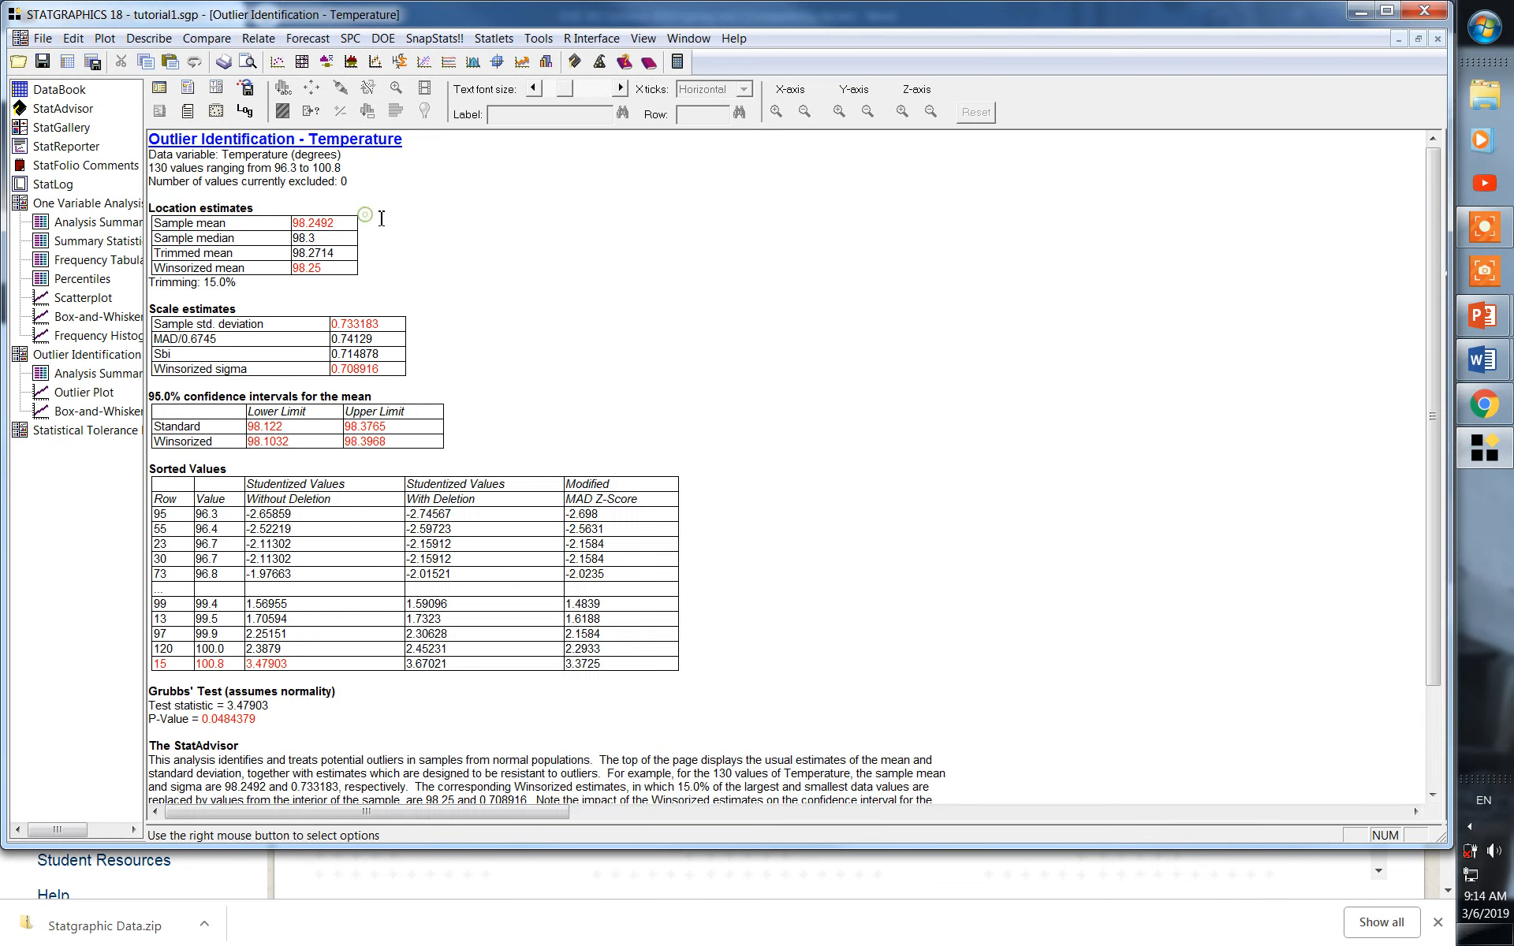
pyautogui.scroll(-3, 984, 472)
pyautogui.scroll(-2, 984, 472)
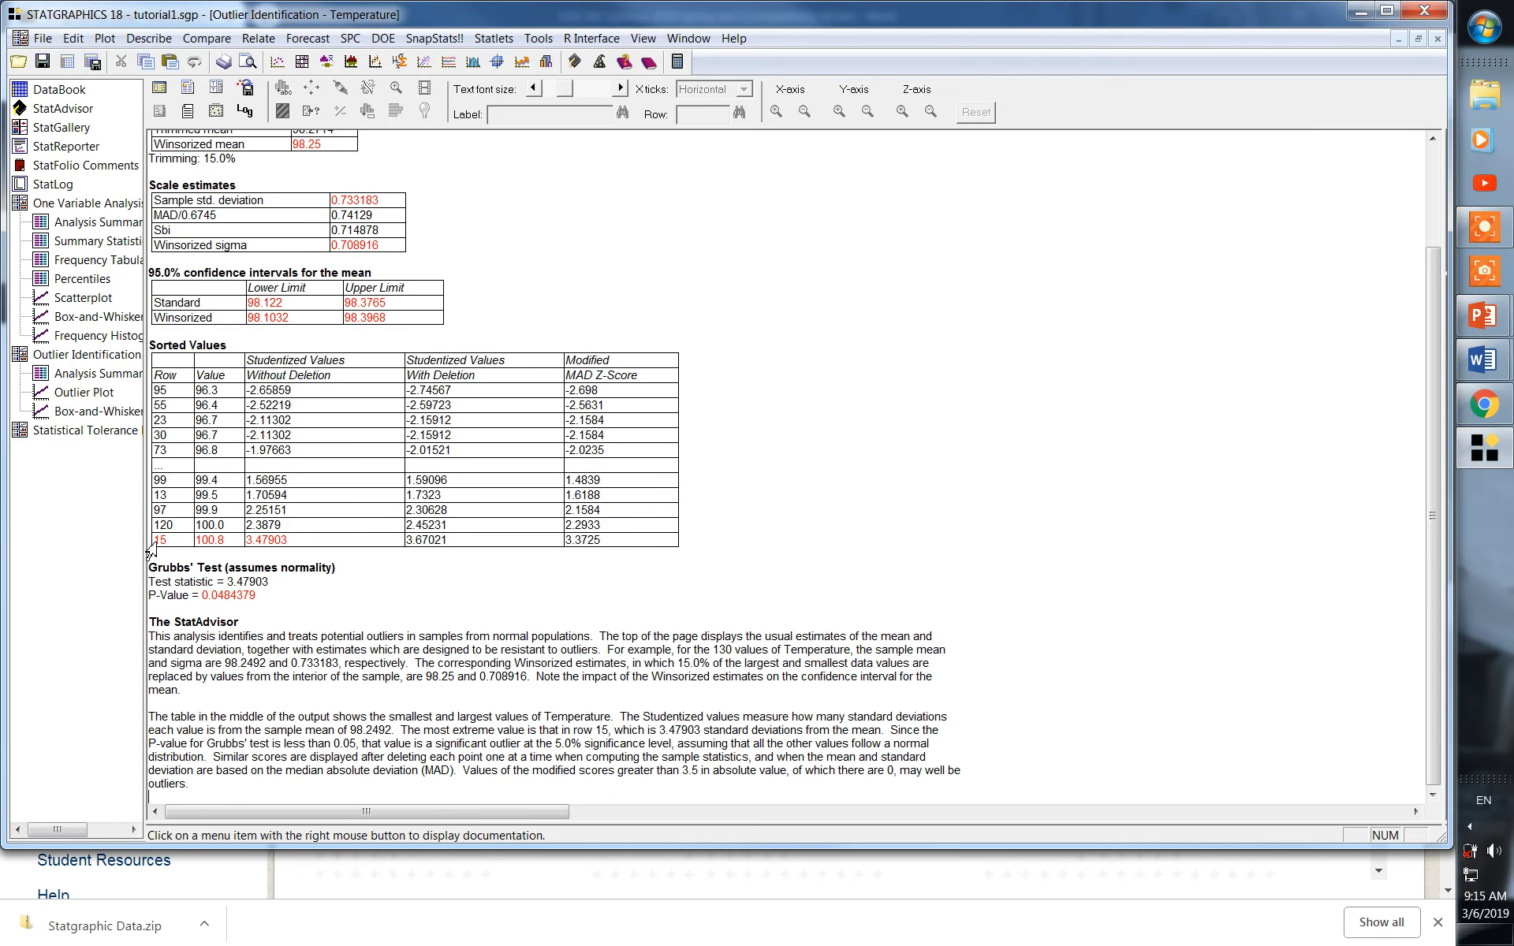
pyautogui.doubleClick(890, 361)
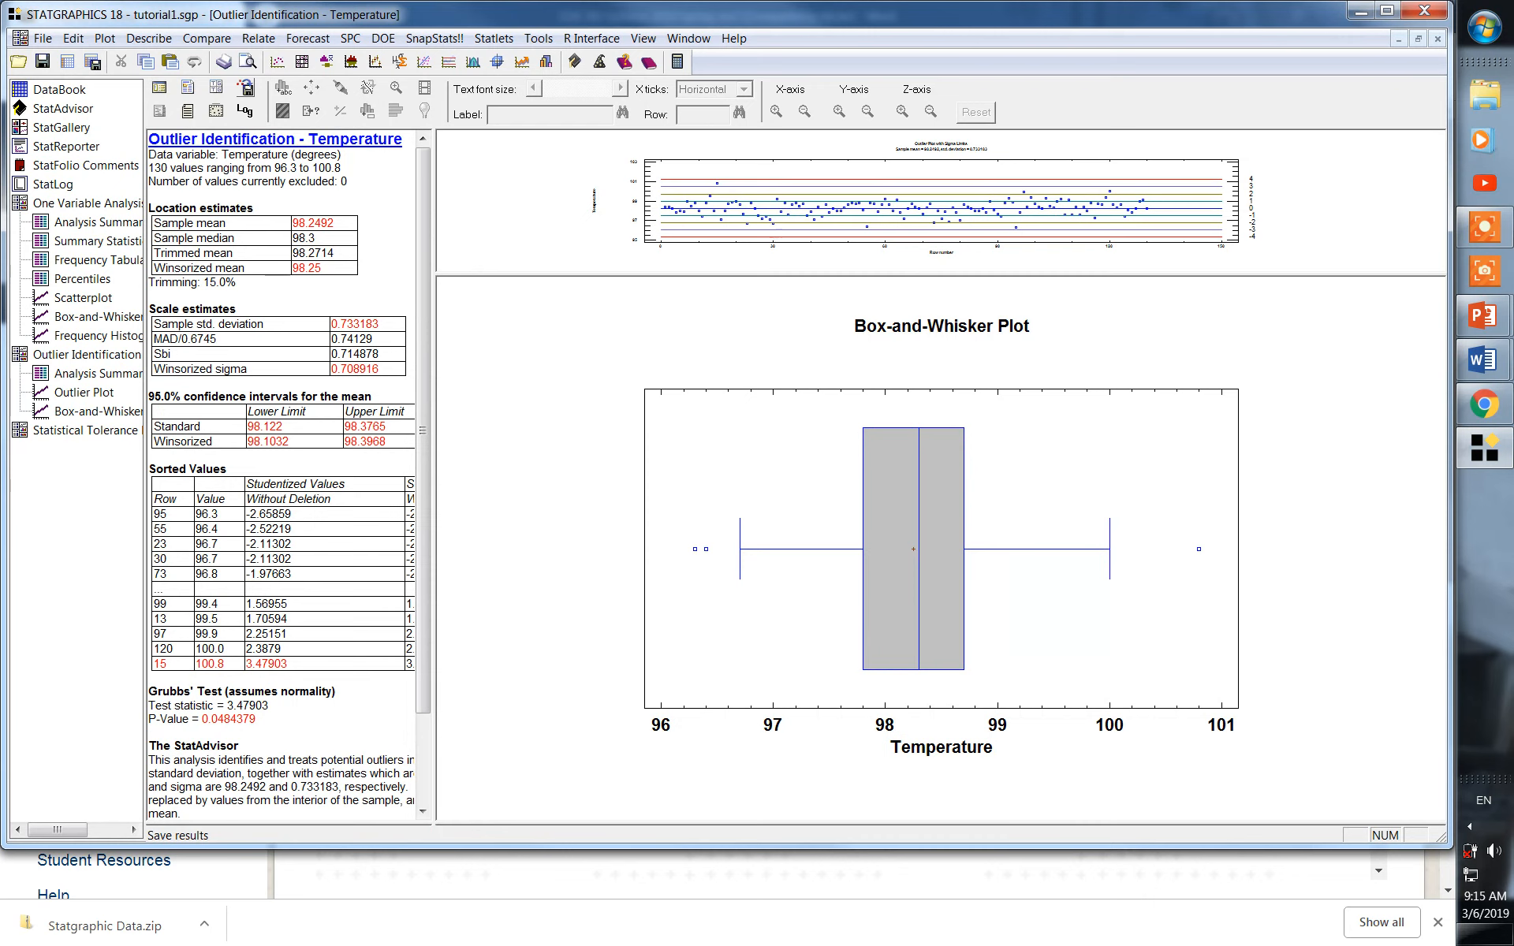
# Step: Open the tutorial2 StatFolio from the Statgraphics Data folder
pyautogui.click(18, 62)
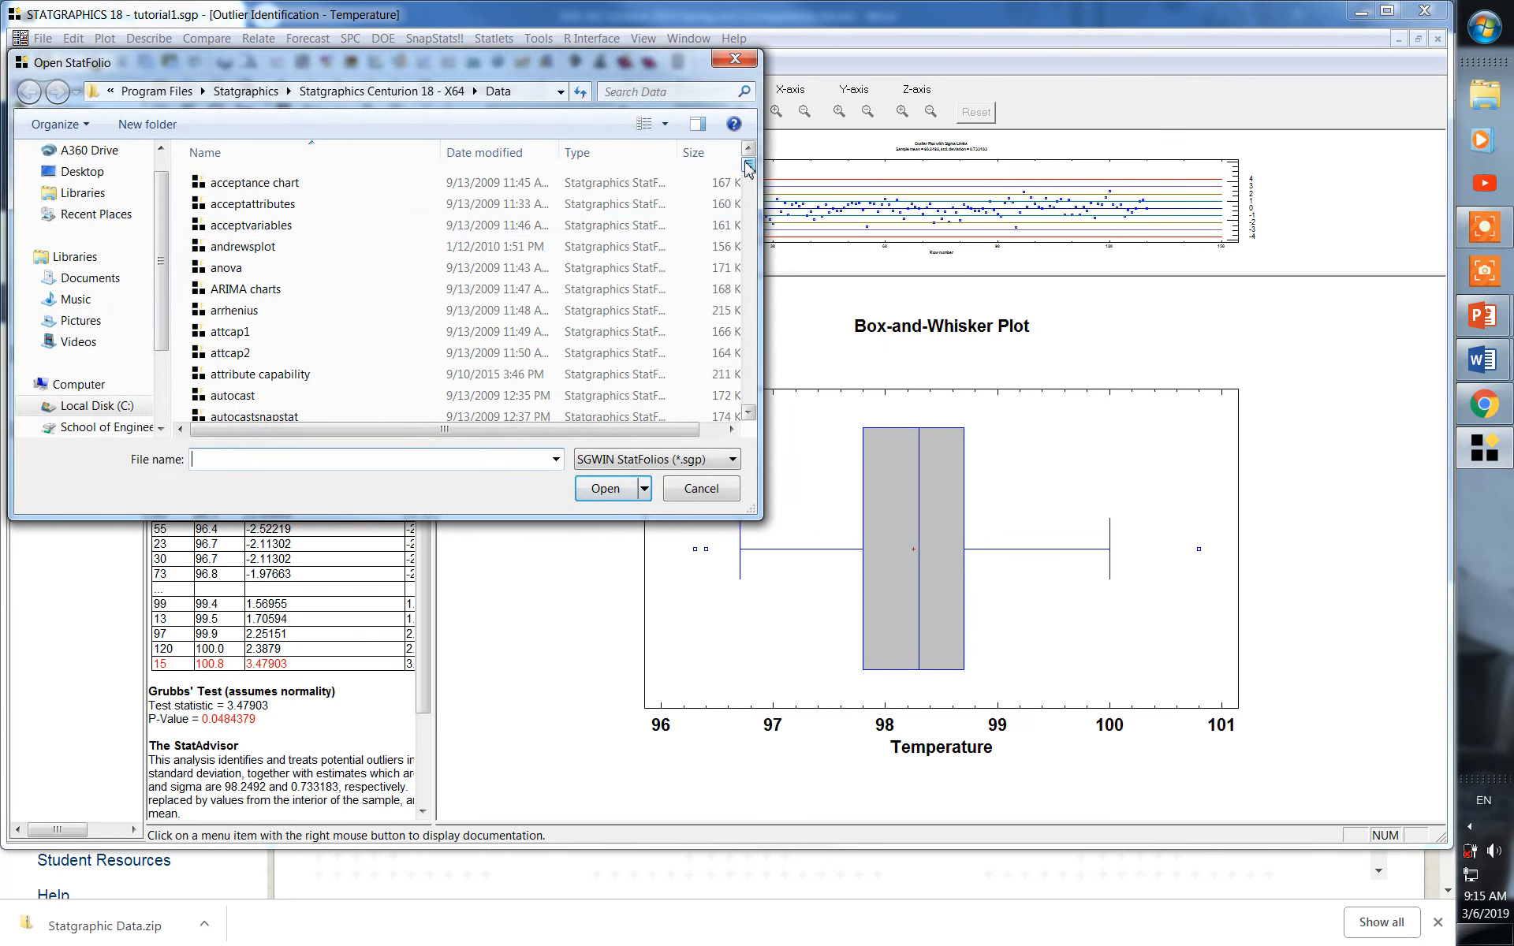
pyautogui.moveTo(745, 168); pyautogui.dragTo(708, 369)
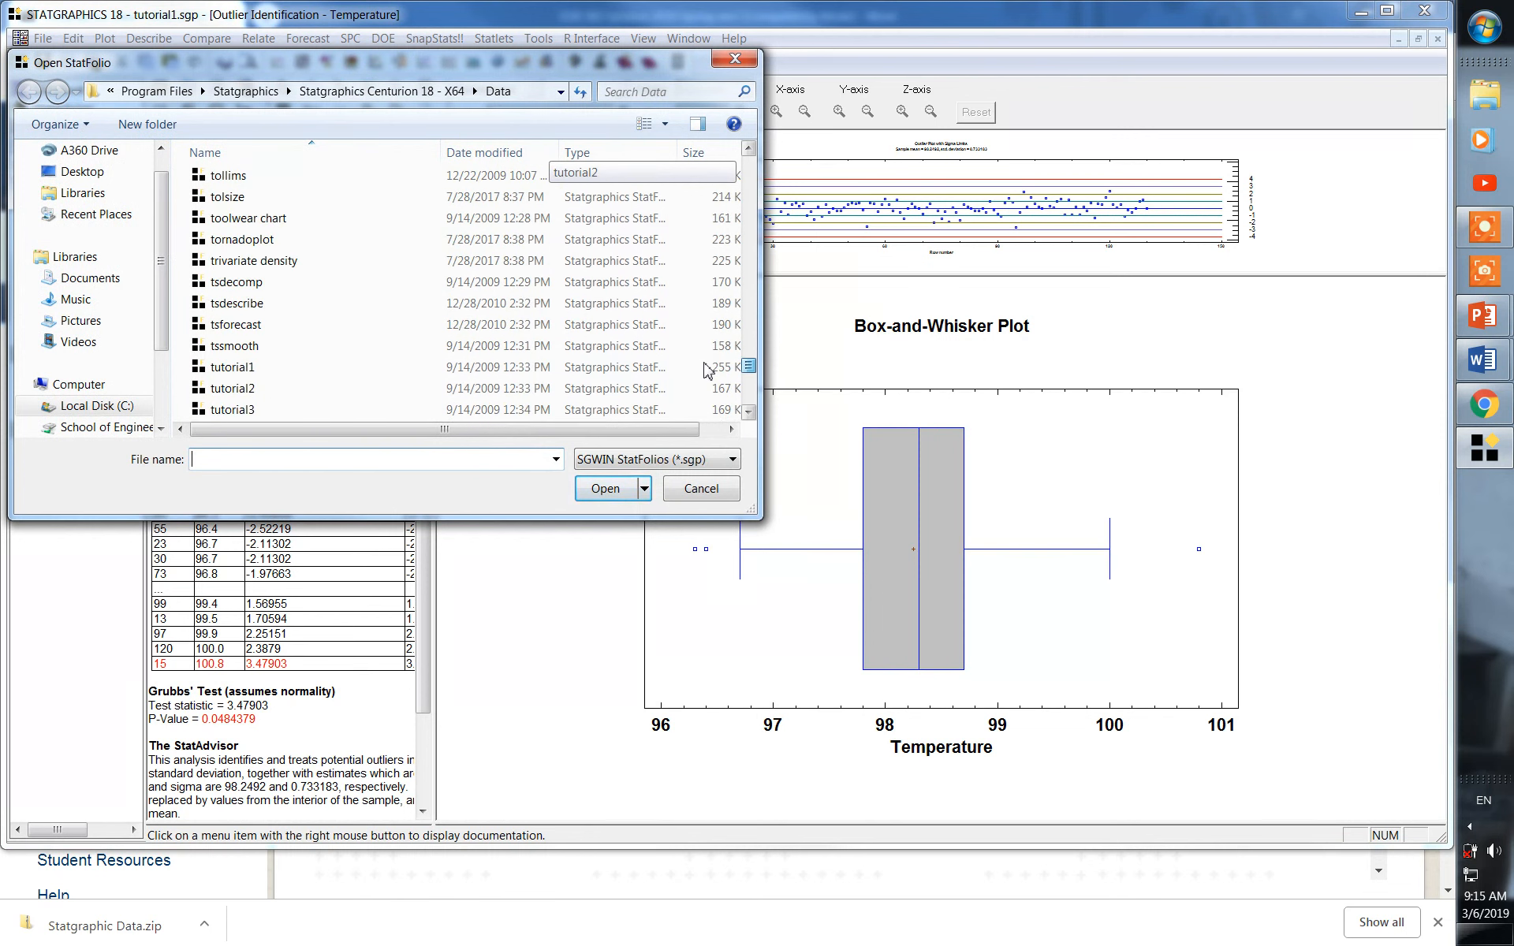
pyautogui.click(450, 388)
pyautogui.click(604, 489)
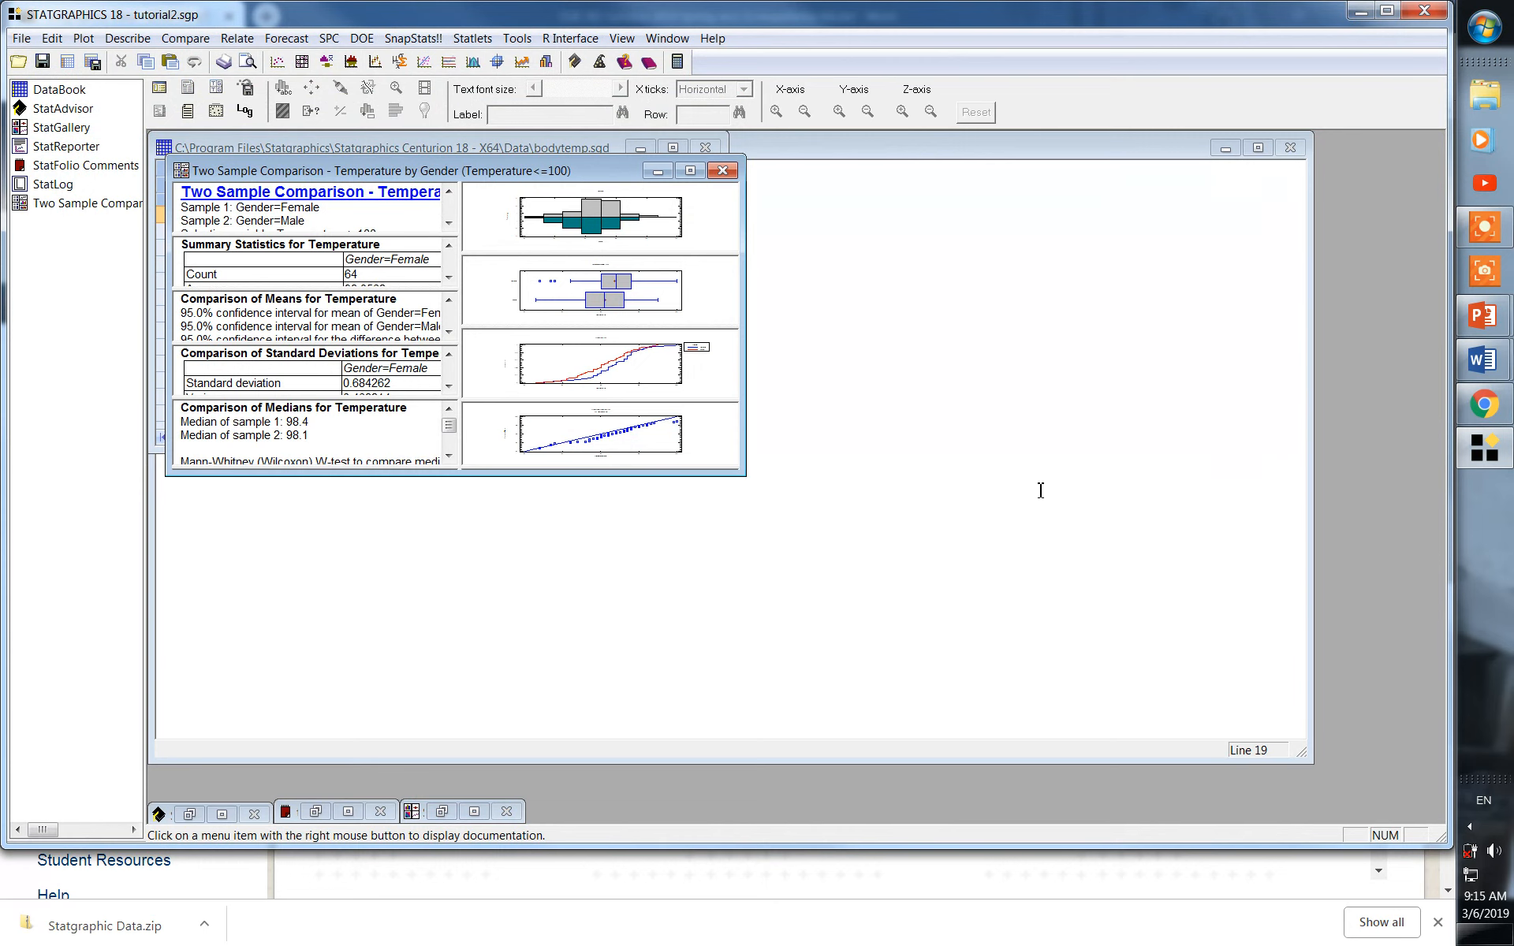
# Step: View tutorial2's DataBook, StatAdvisor, StatGallery, StatReporter, StatFolio Comments and StatLog windows one after another
pyautogui.click(50, 92)
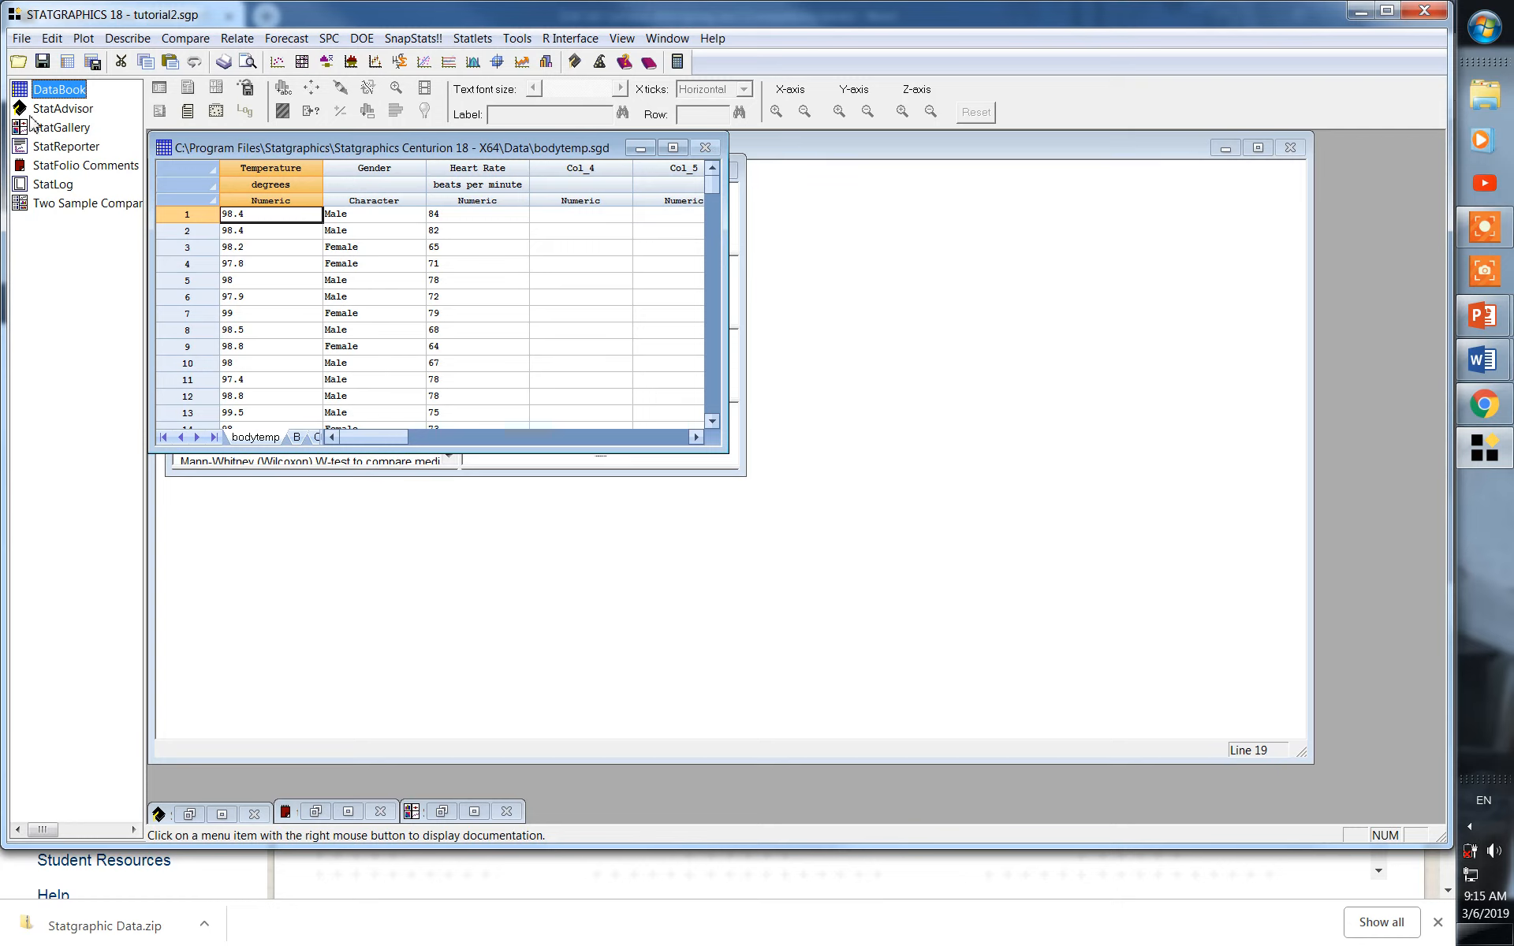
pyautogui.click(38, 112)
pyautogui.doubleClick(38, 112)
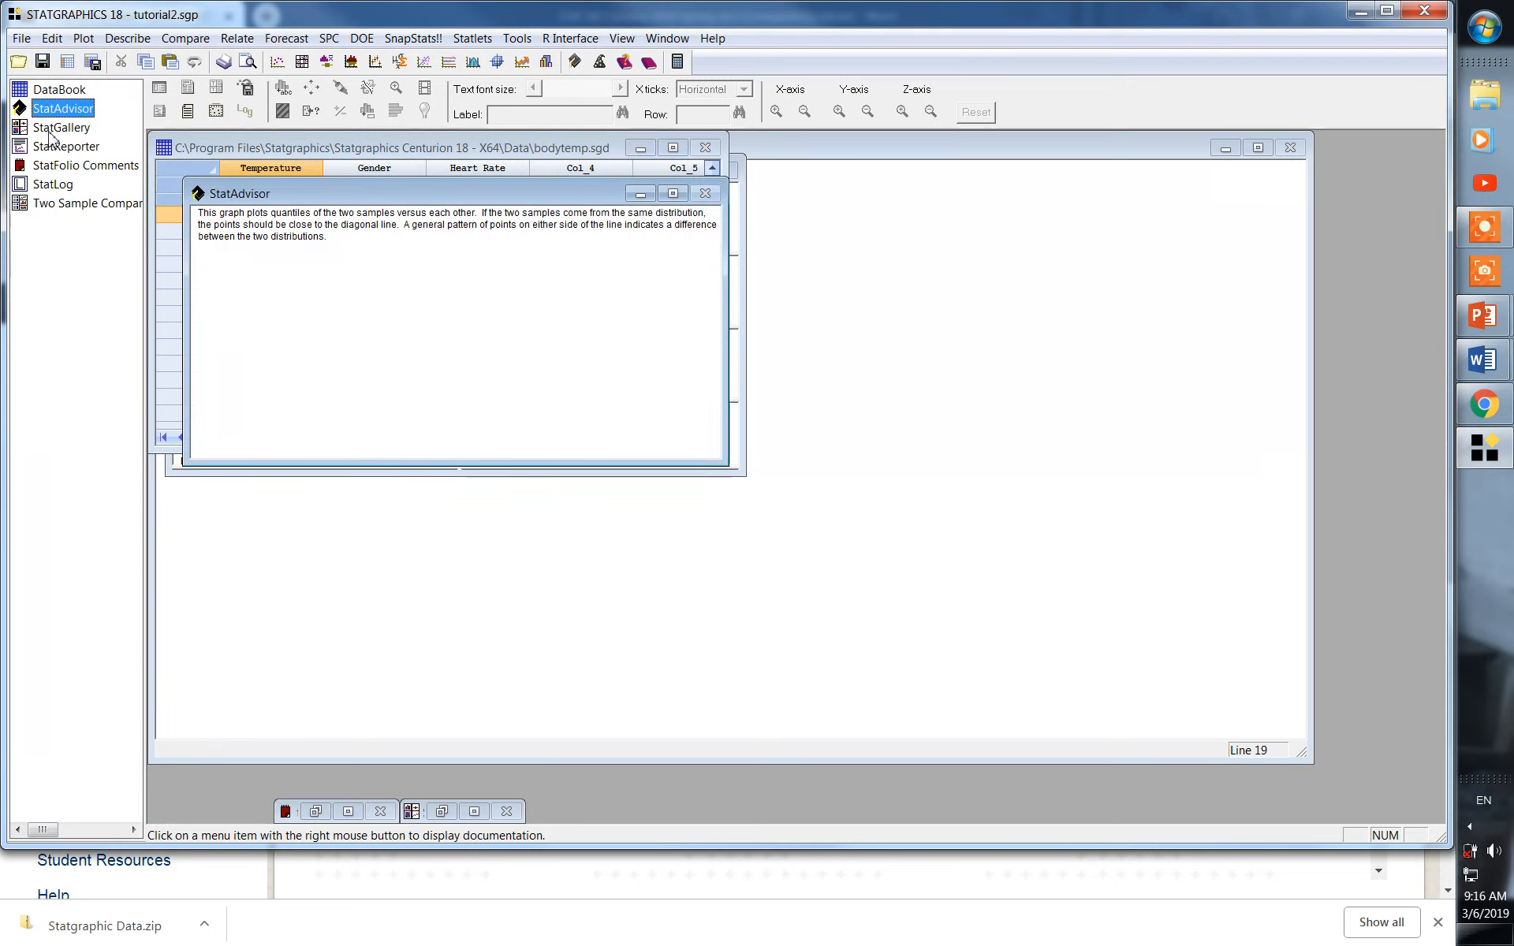
pyautogui.doubleClick(49, 131)
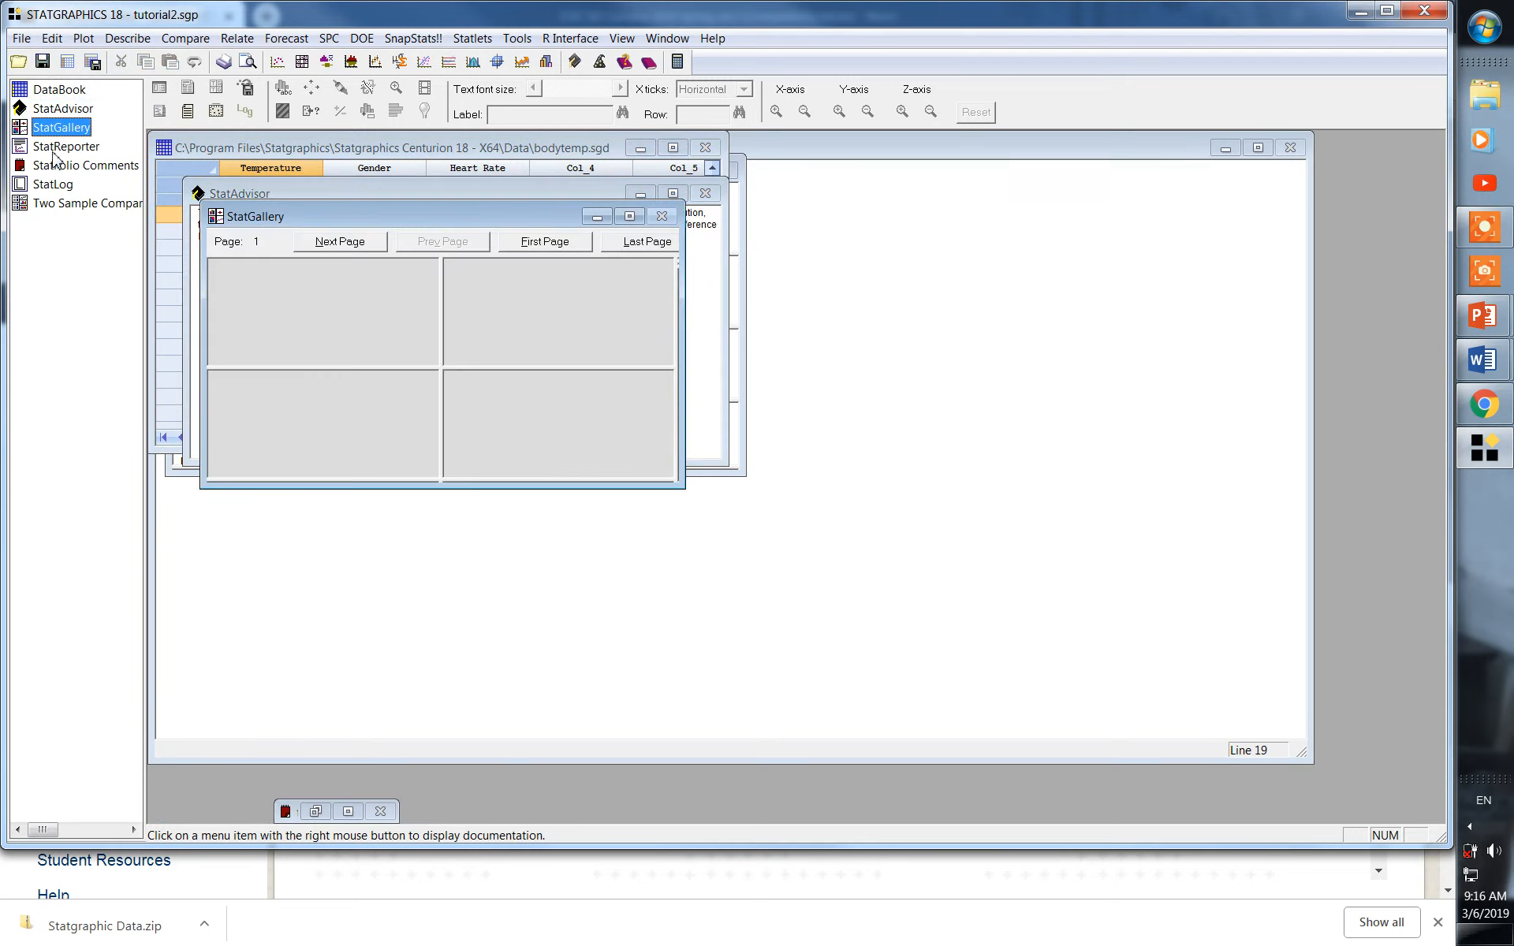
pyautogui.doubleClick(54, 150)
pyautogui.doubleClick(55, 167)
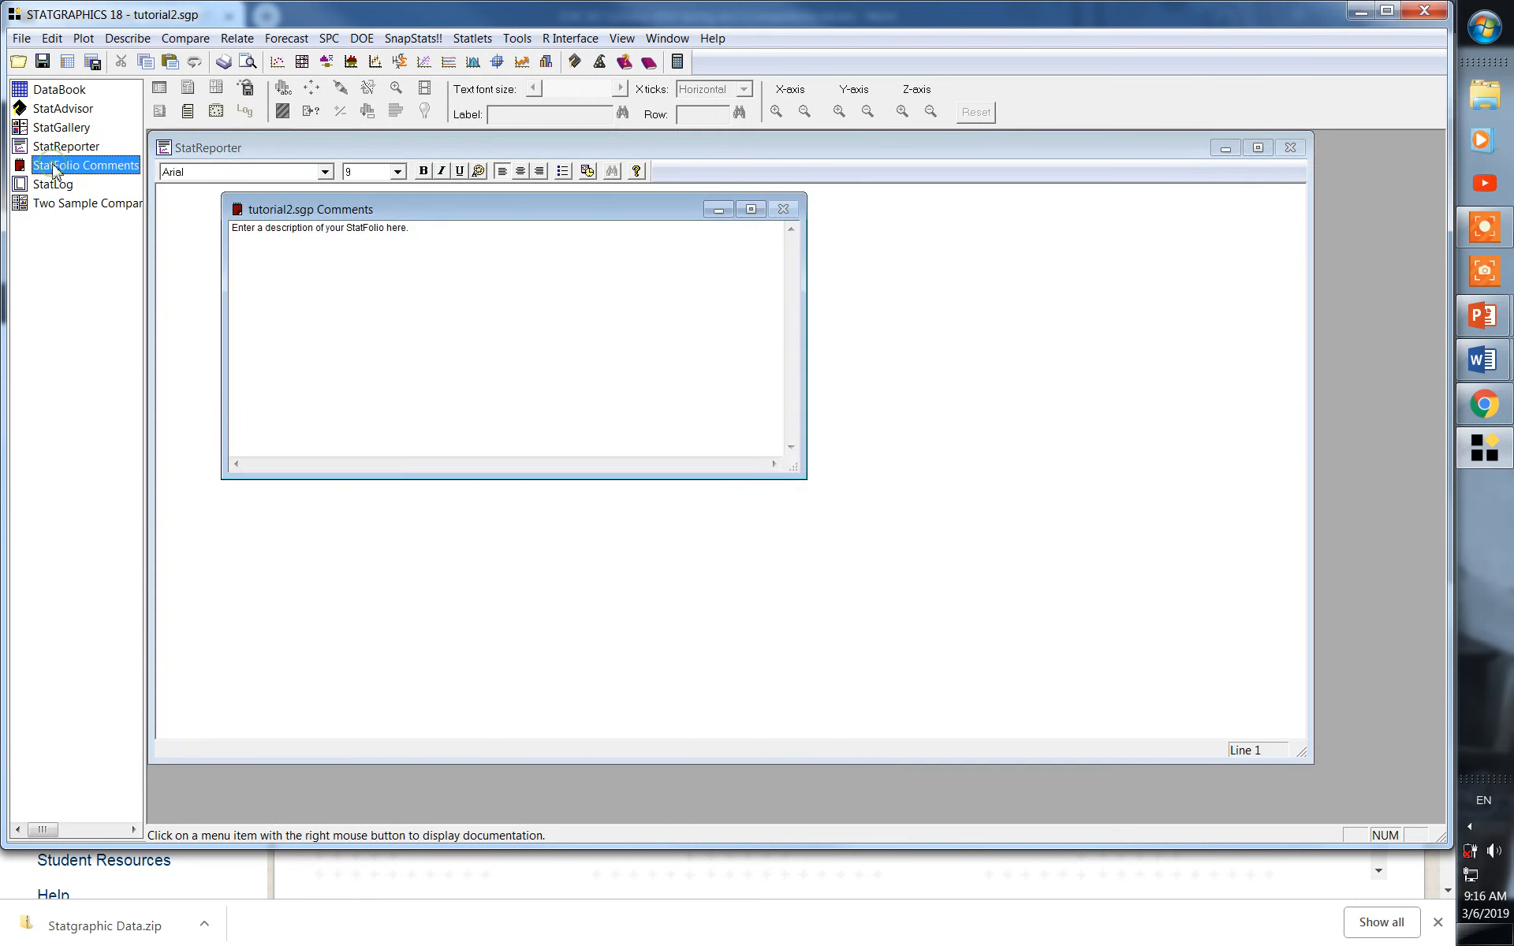
pyautogui.doubleClick(53, 188)
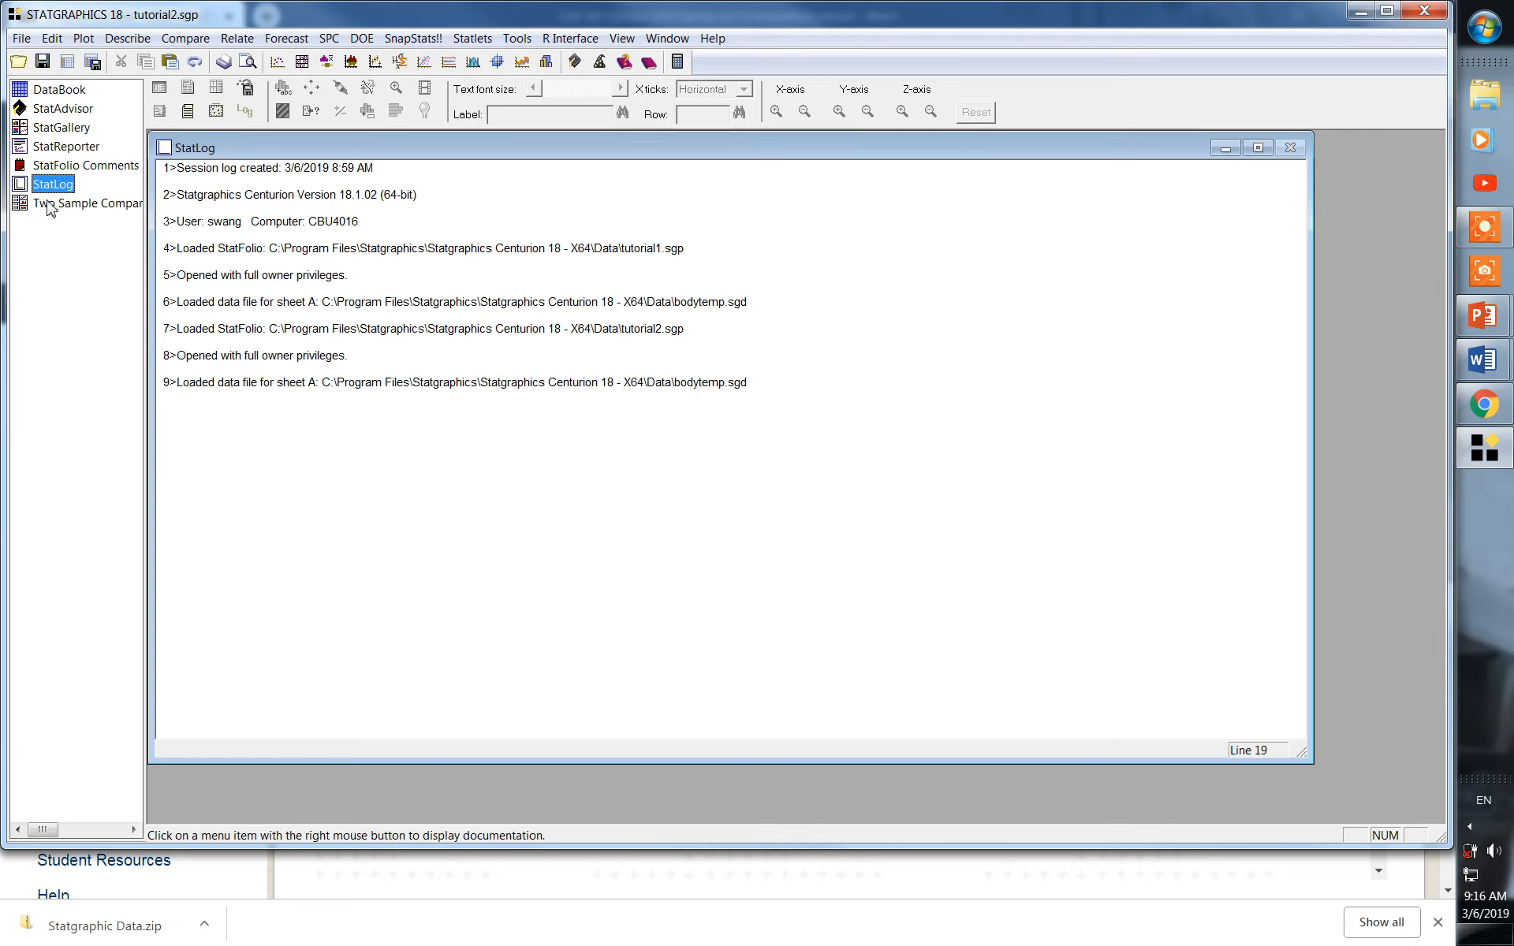
# Step: Show the Two Sample Comparison of Temperature by Gender and look over the Two Samples procedures and the analysis's list of tables and graphs
pyautogui.doubleClick(49, 207)
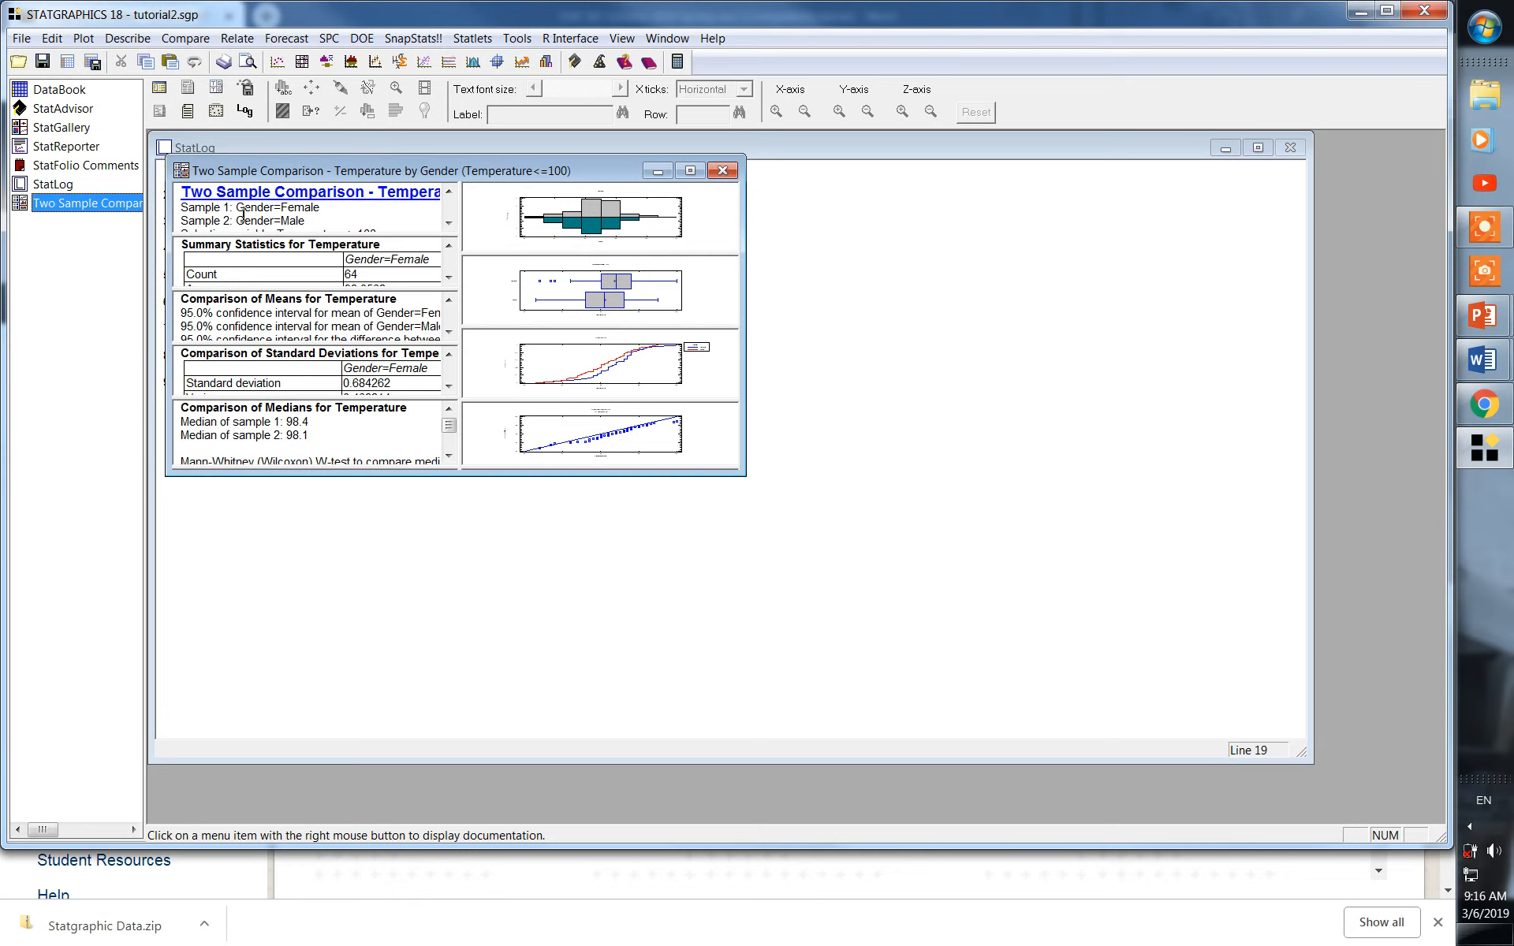
pyautogui.click(180, 40)
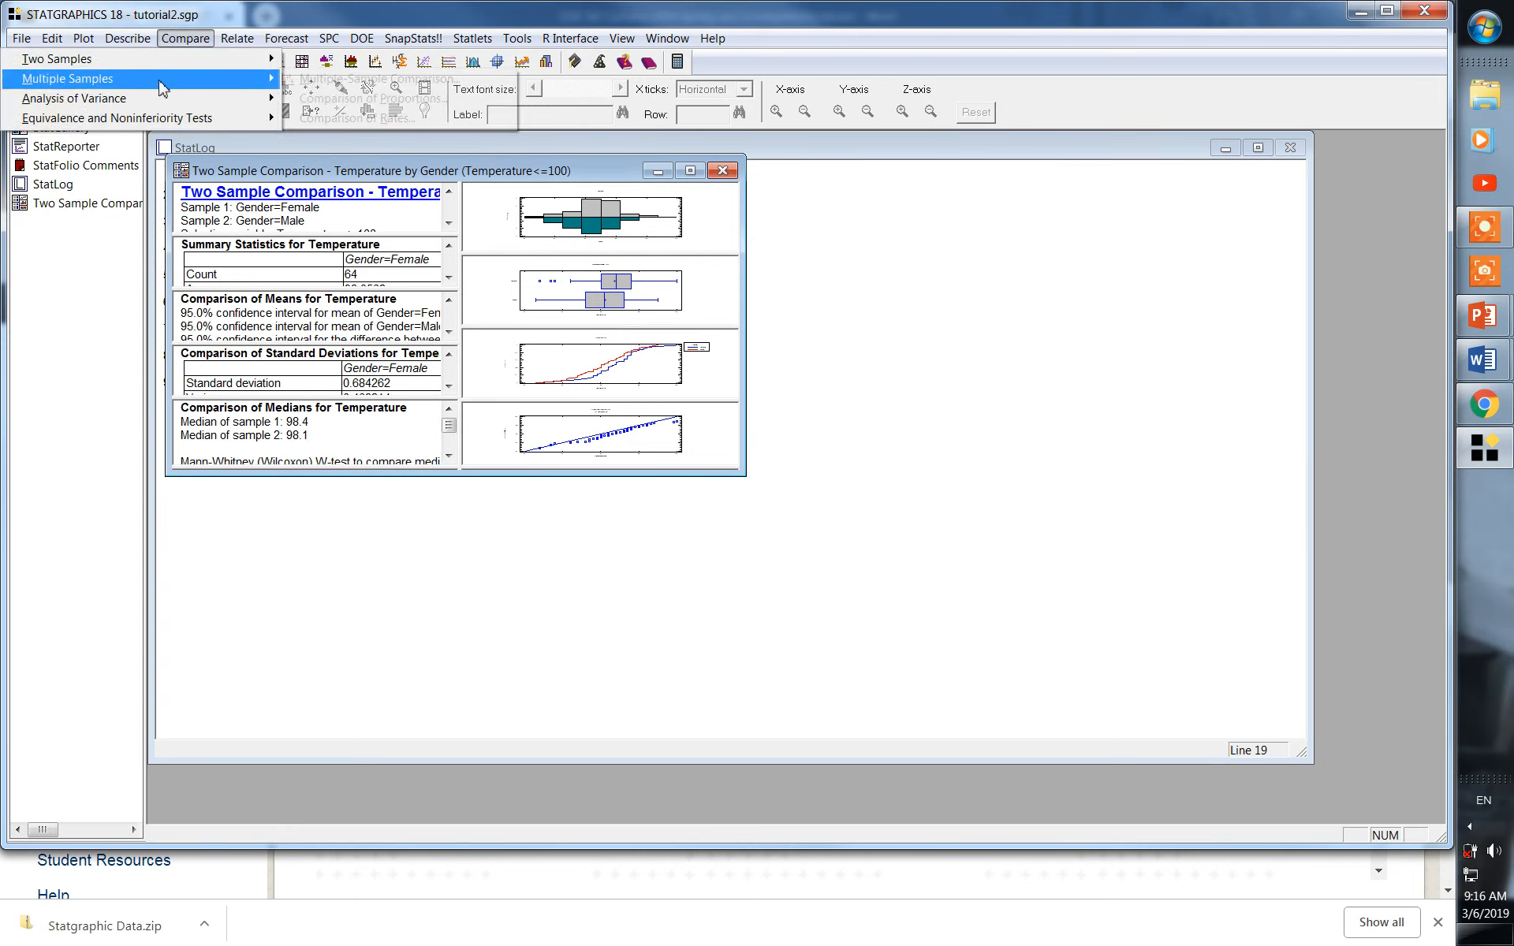
pyautogui.moveTo(164, 67)
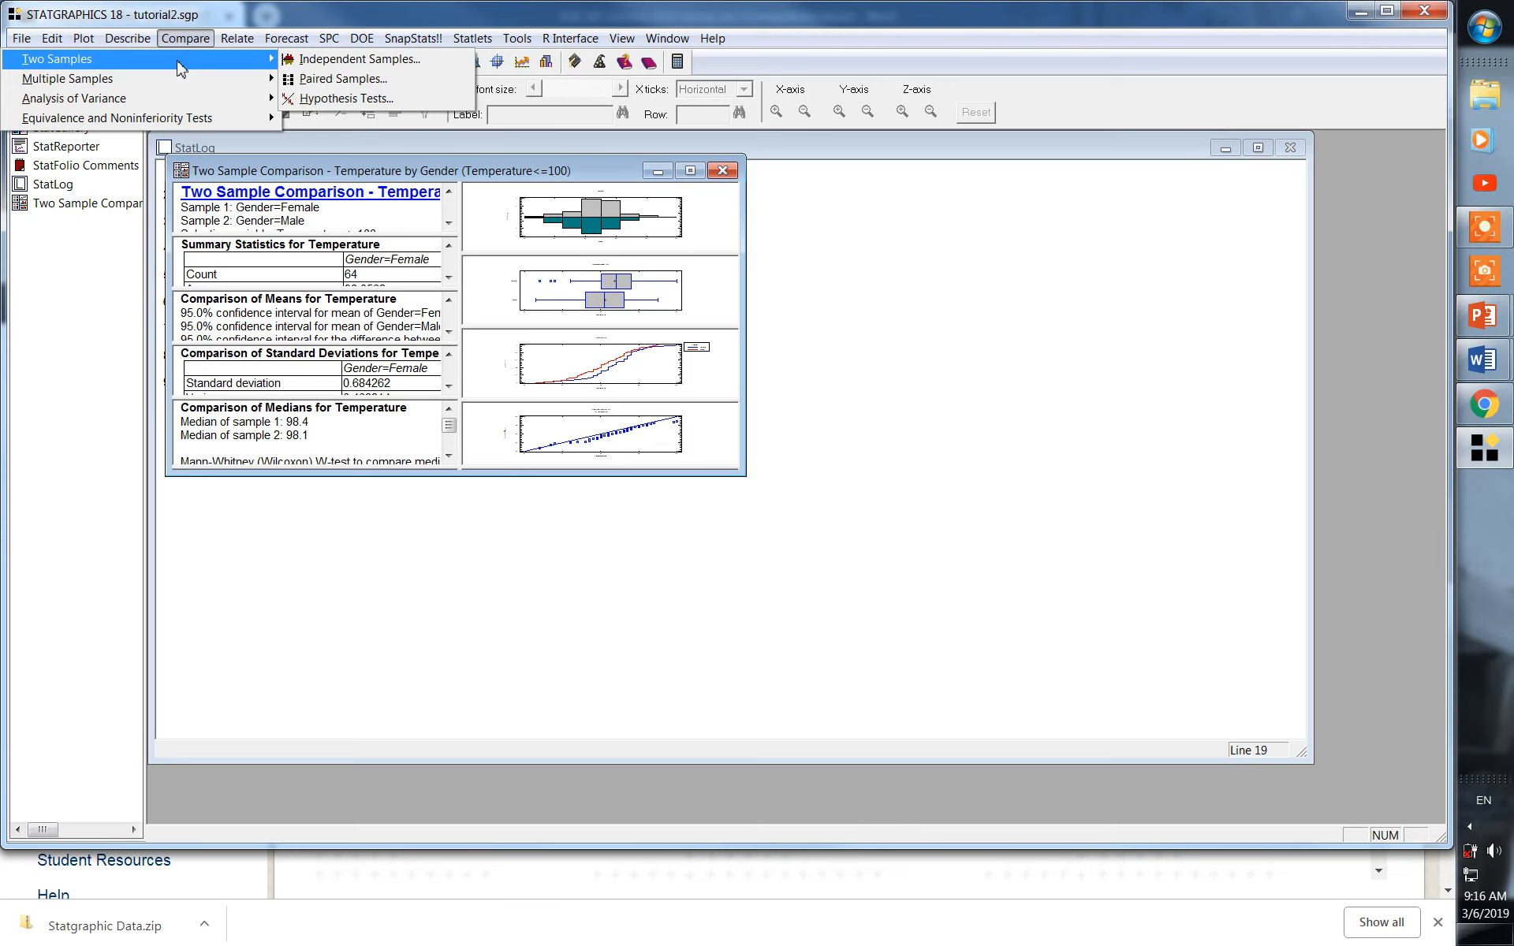
pyautogui.click(69, 206)
pyautogui.doubleClick(69, 206)
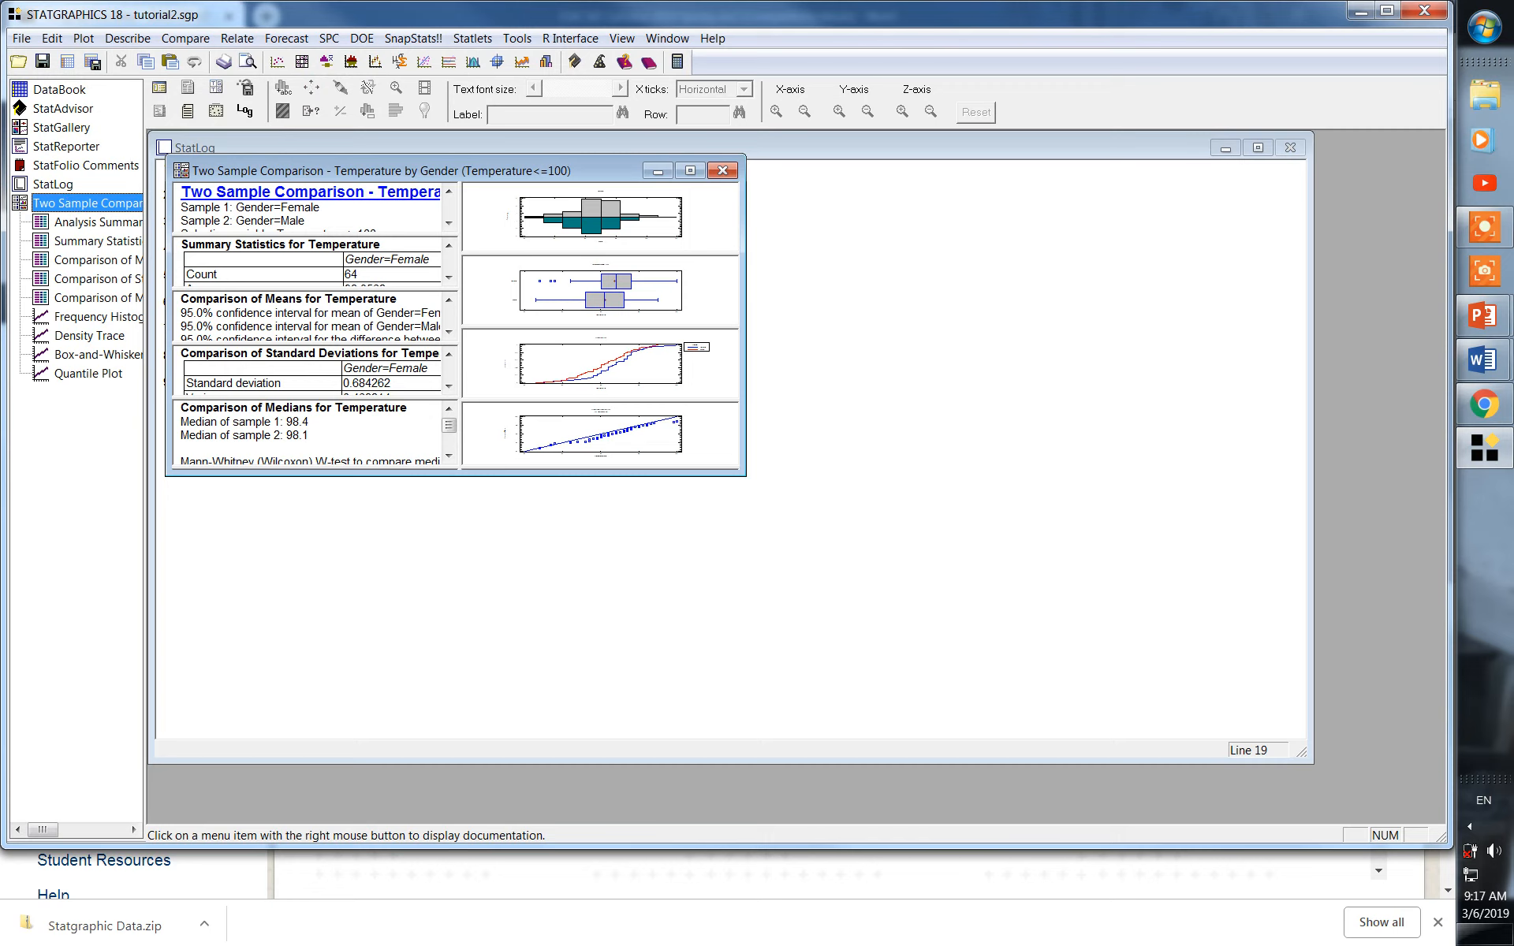
pyautogui.doubleClick(18, 207)
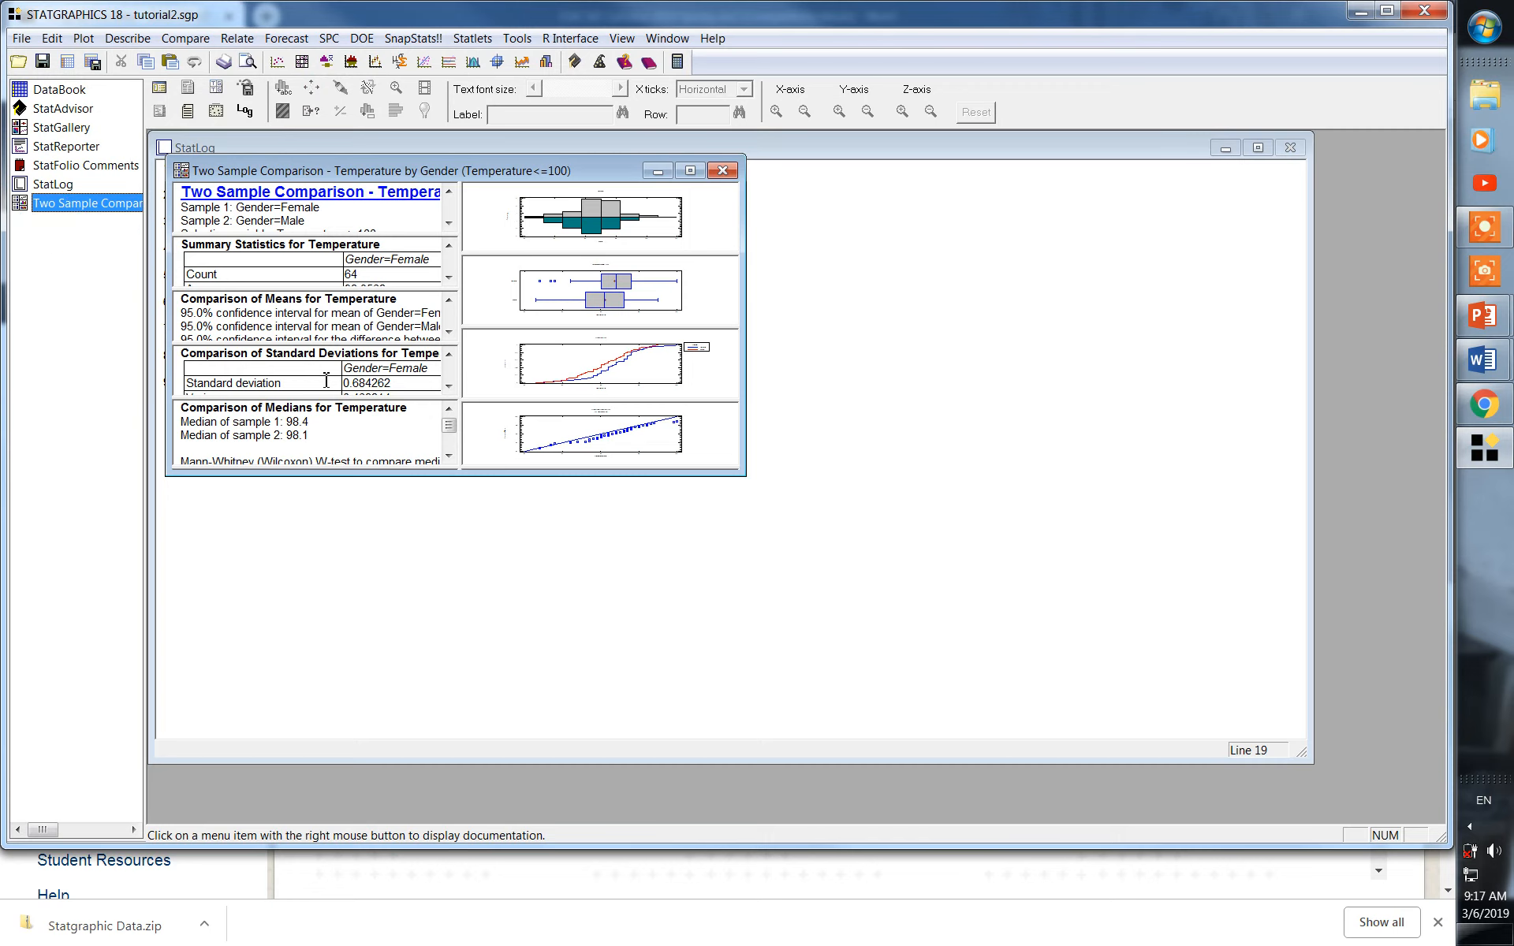
# Step: Maximize the Two Sample Comparison and read its enlarged analysis summary before restoring the pane layout
pyautogui.click(690, 171)
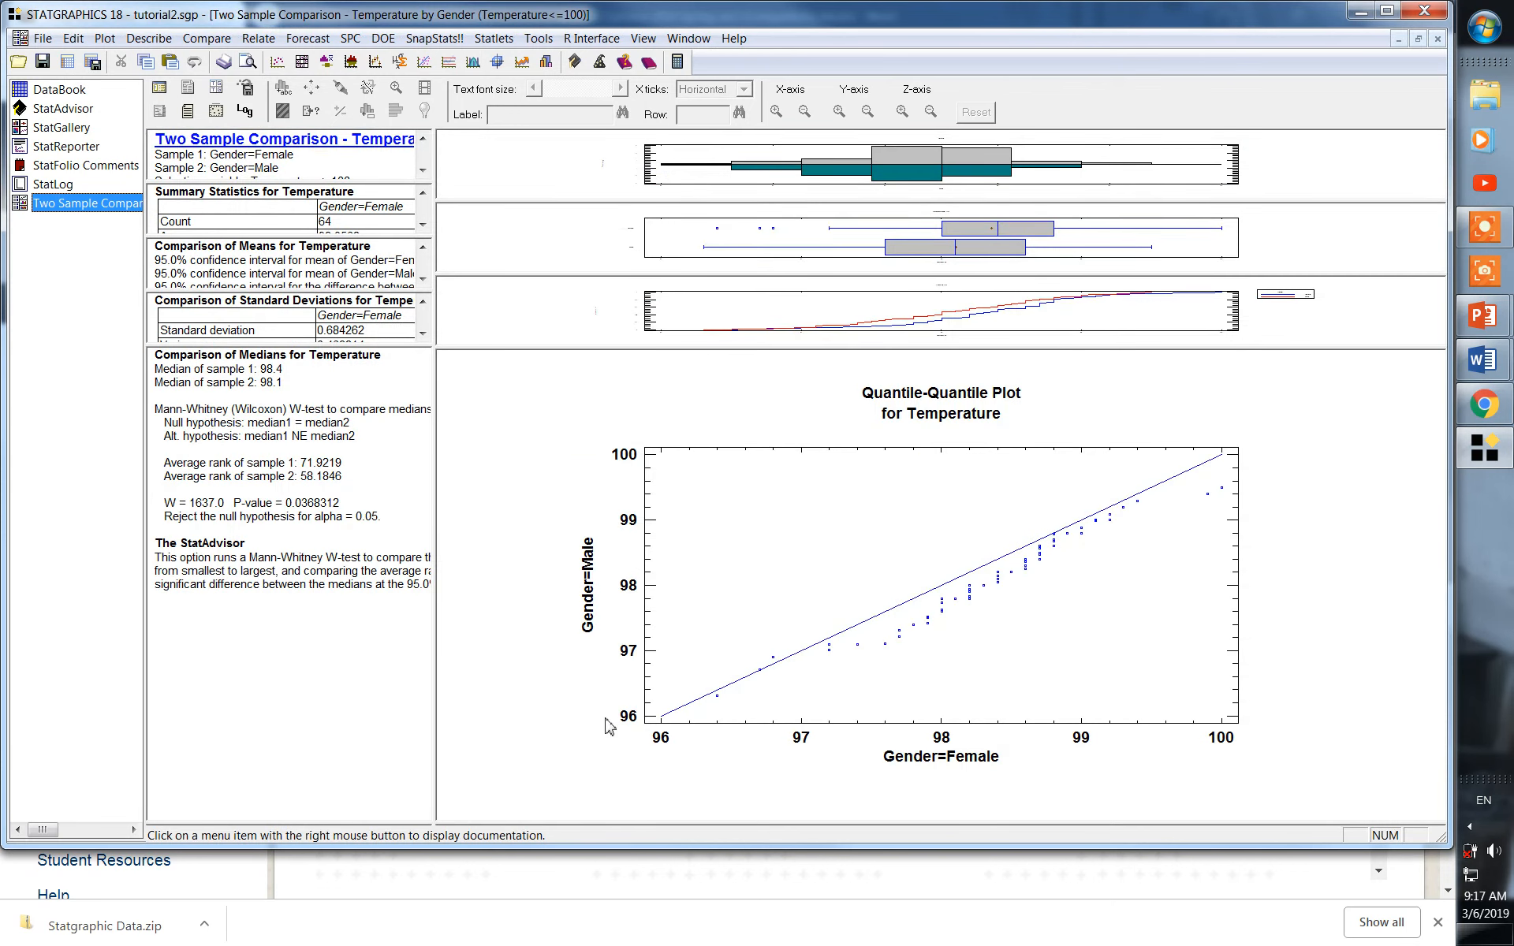
pyautogui.doubleClick(333, 157)
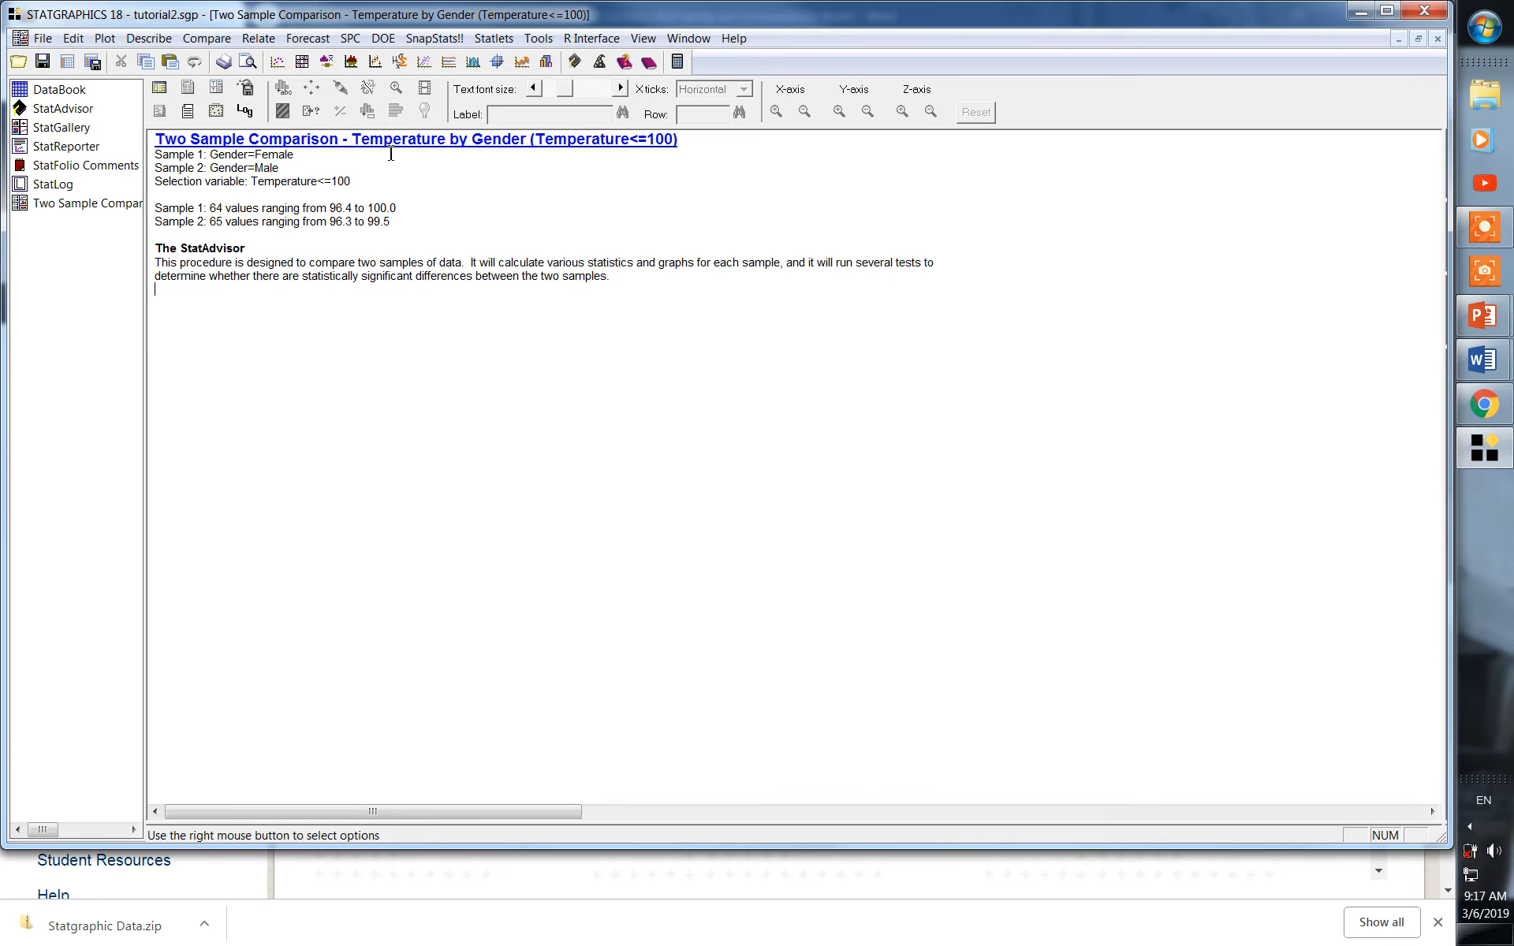
pyautogui.doubleClick(432, 202)
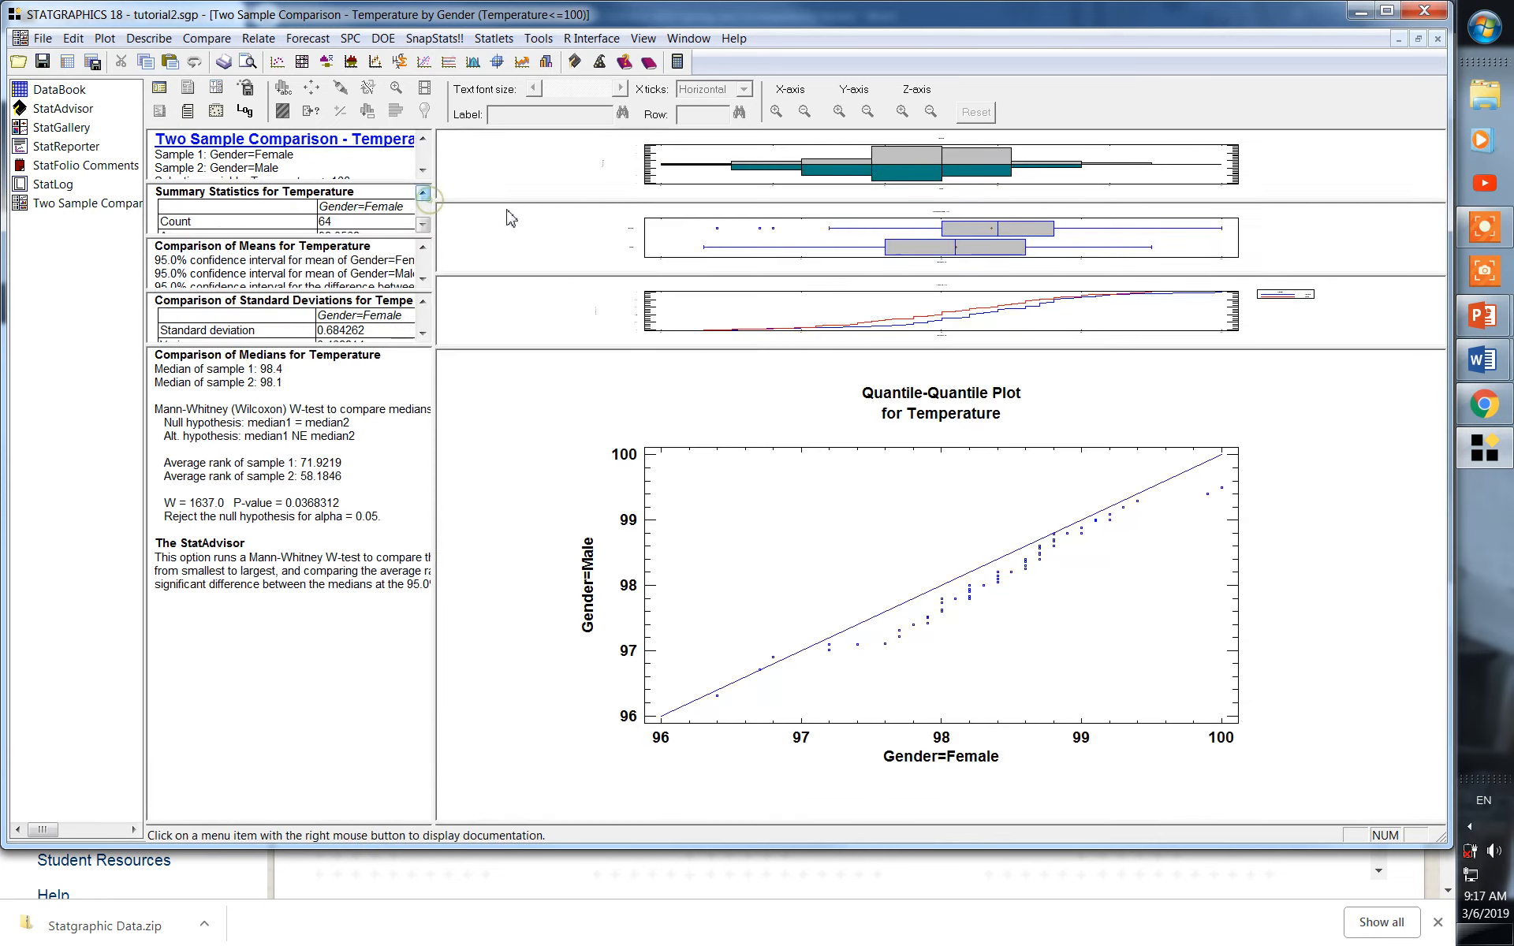
# Step: Enlarge the Temperature frequency histogram, box-and-whisker plot and quantile plot one at a time, restoring the pane layout after each
pyautogui.doubleClick(590, 184)
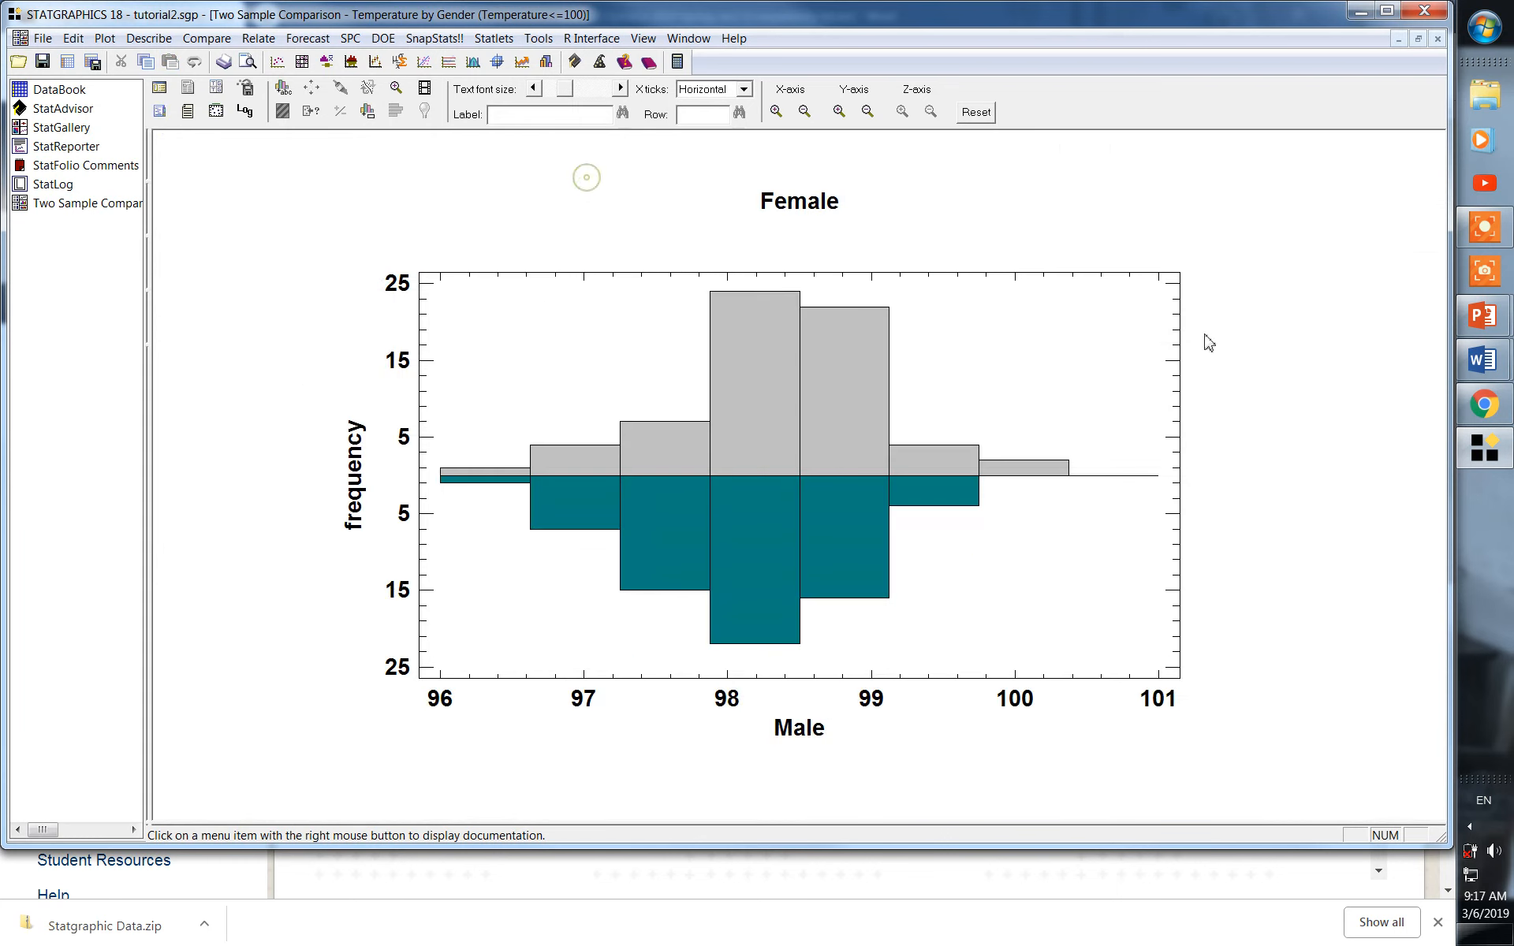
pyautogui.doubleClick(1317, 493)
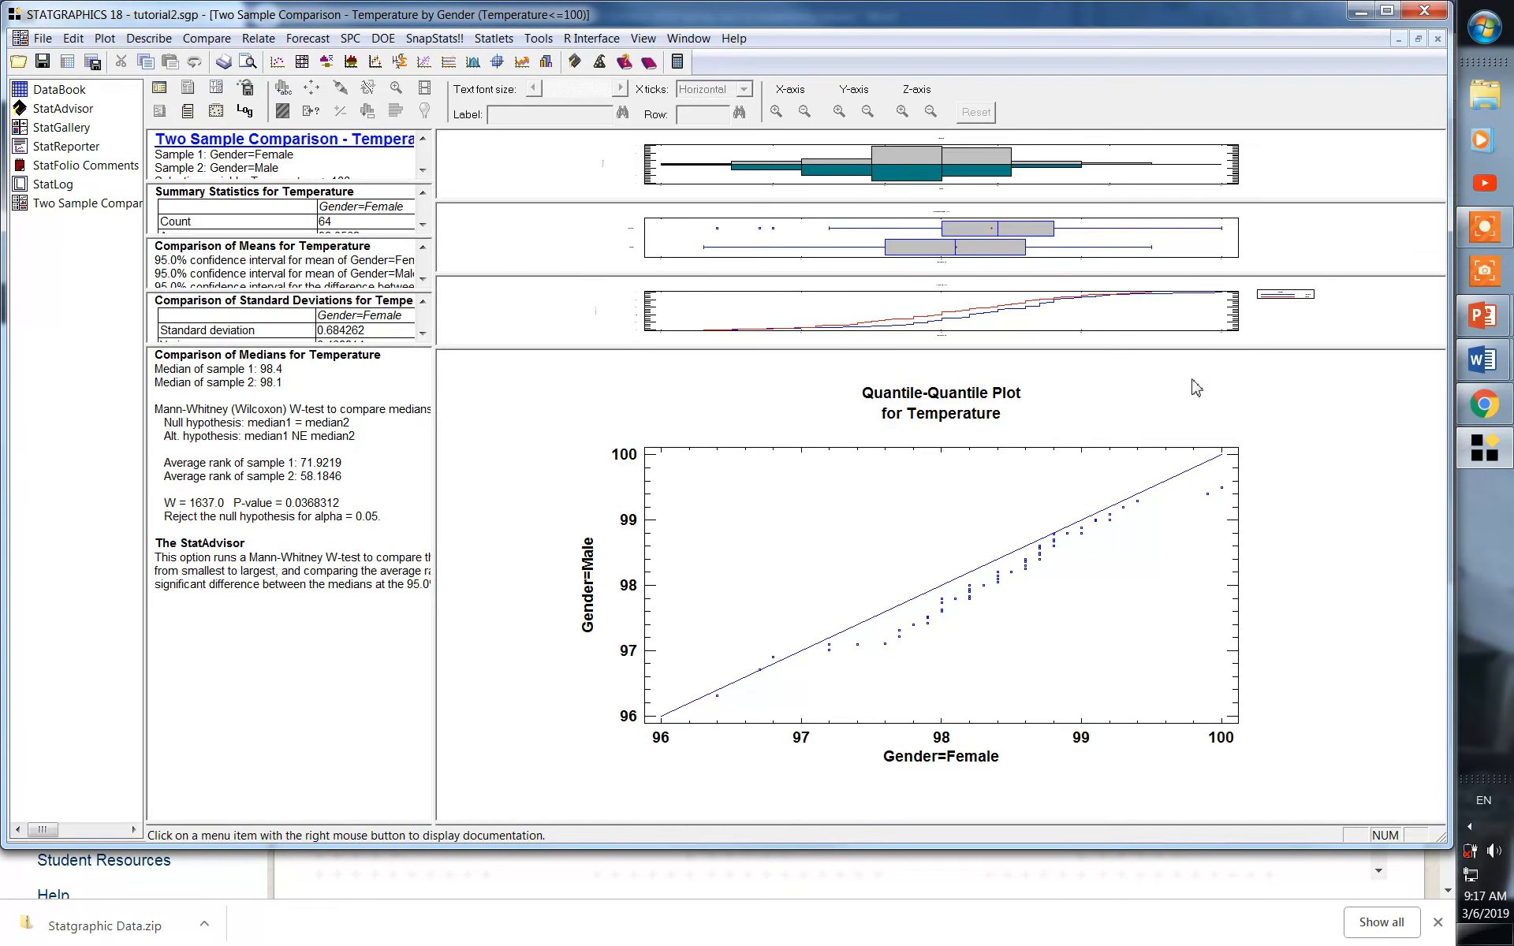
pyautogui.doubleClick(1101, 245)
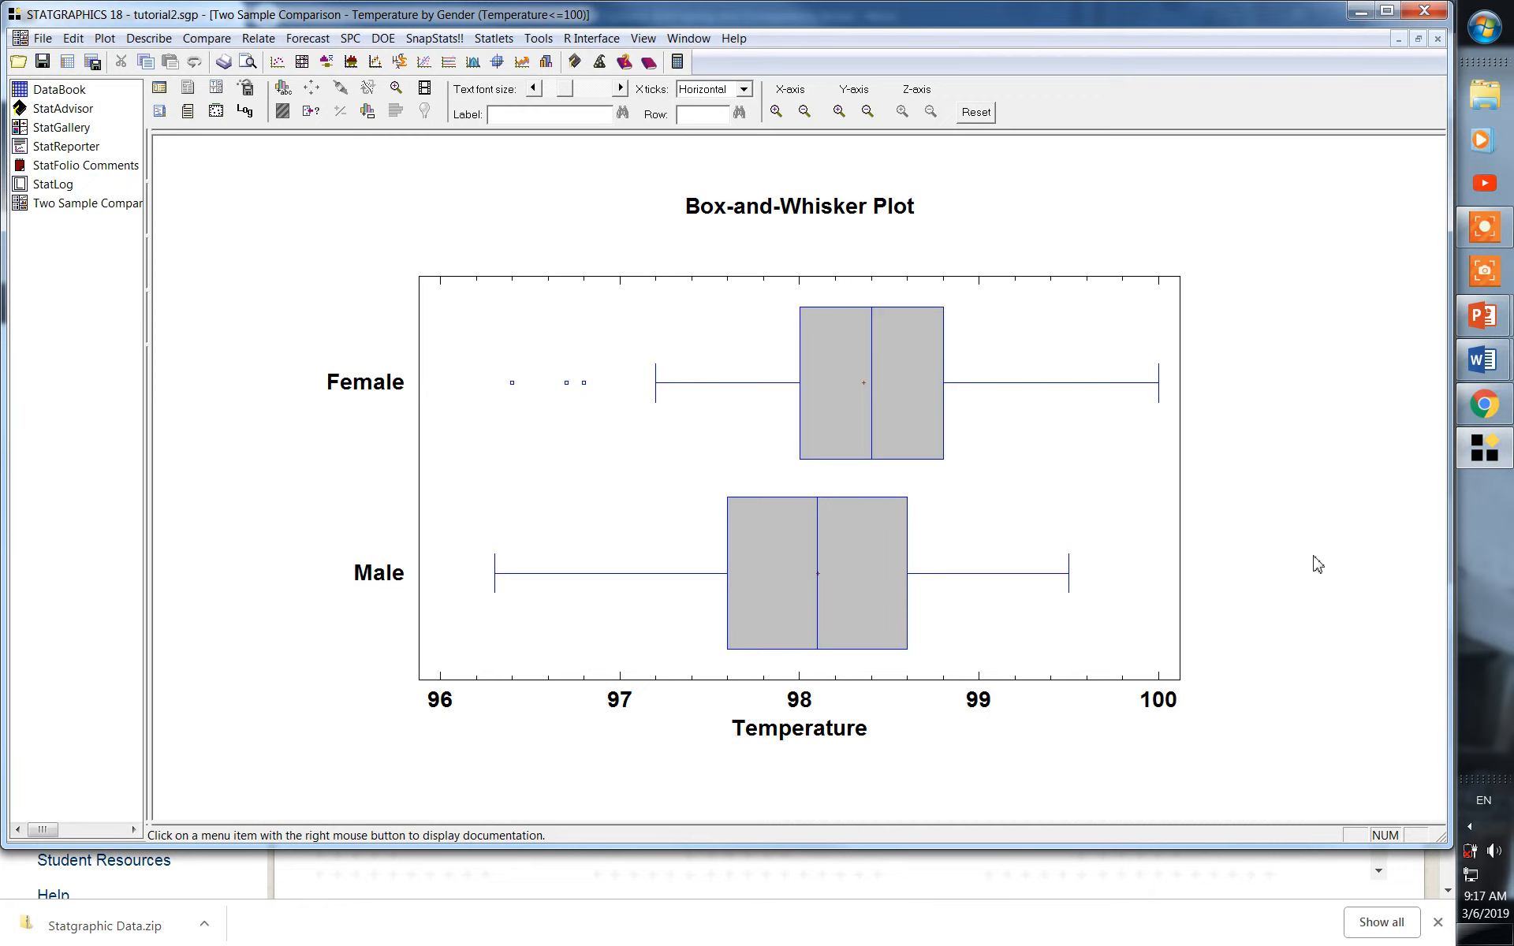
pyautogui.doubleClick(1284, 514)
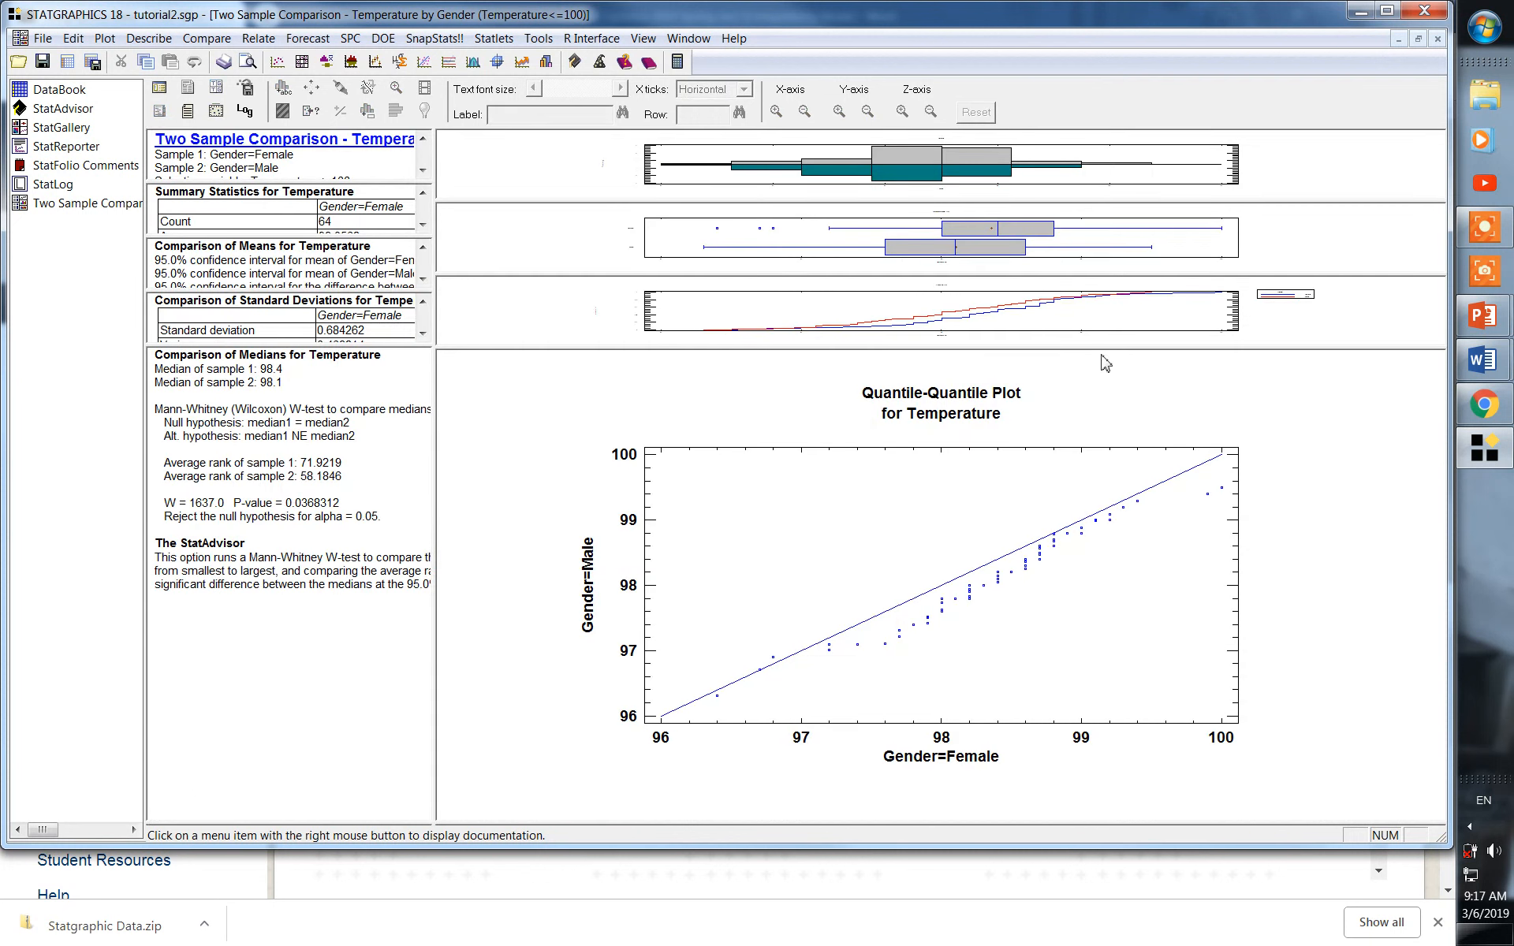
pyautogui.doubleClick(1108, 328)
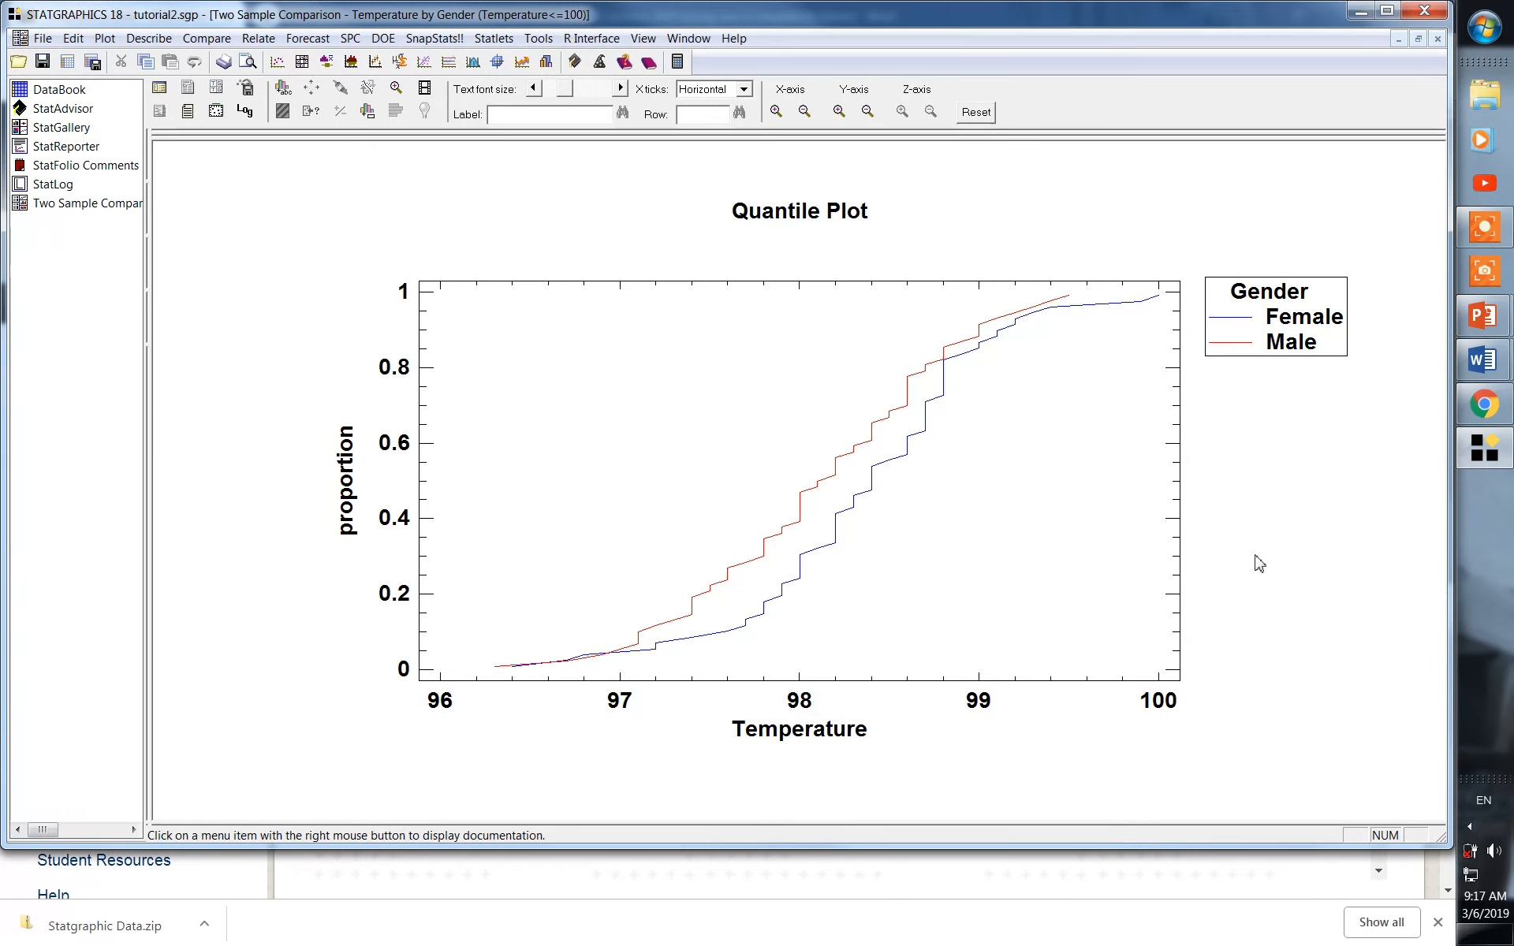
pyautogui.doubleClick(1254, 511)
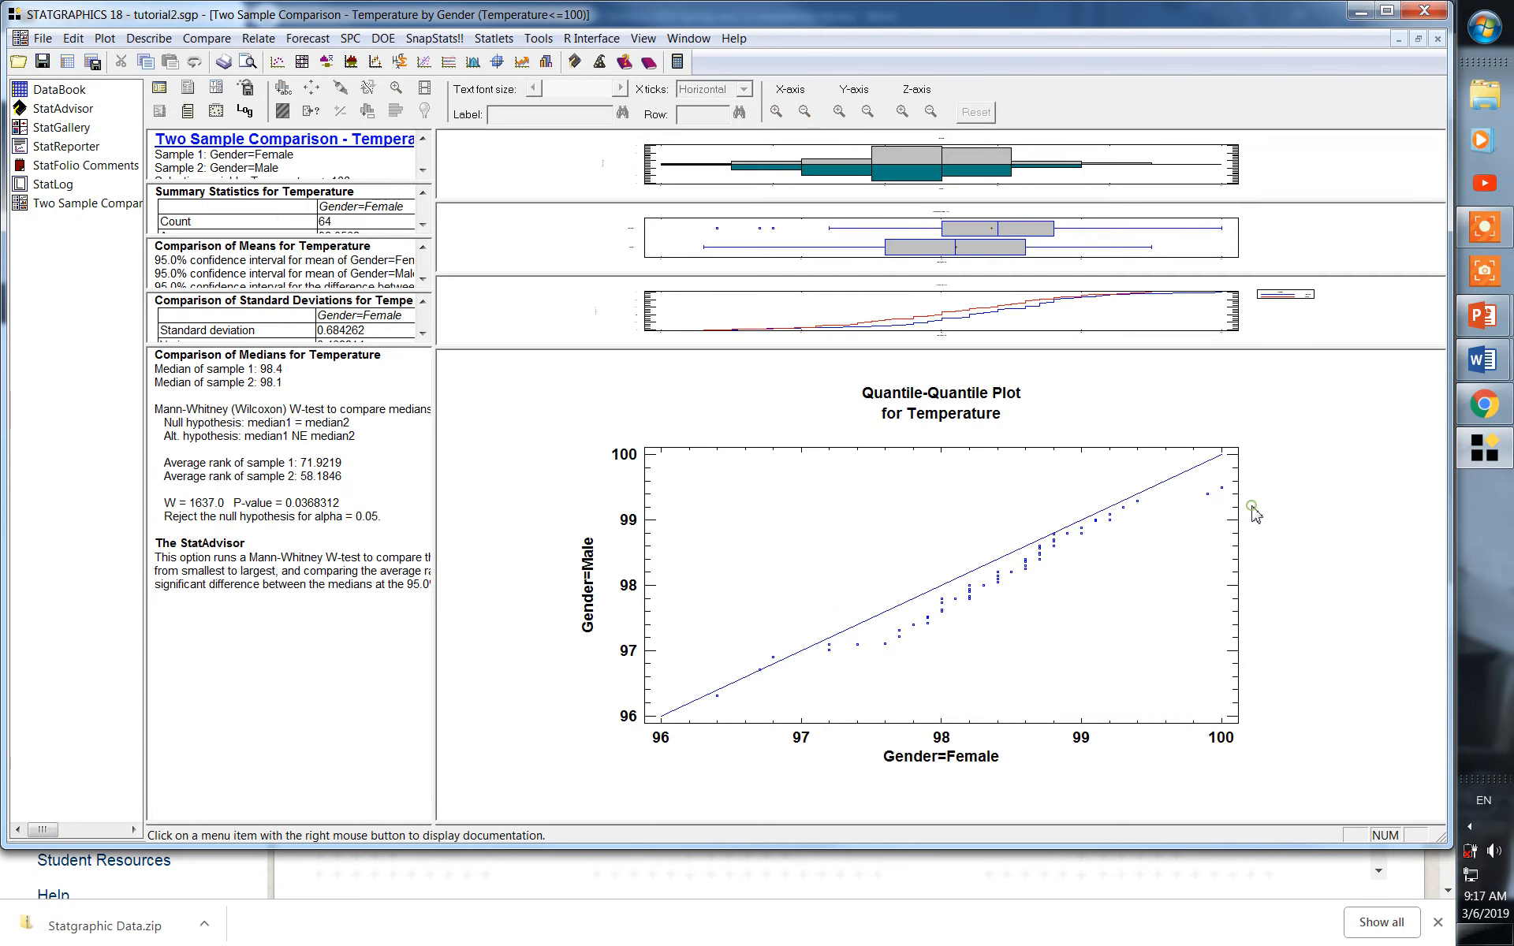
# Step: Enlarge the Temperature quantile-quantile plot and the Comparison of Means in turn, reading the t-test results before restoring the pane layout
pyautogui.doubleClick(765, 565)
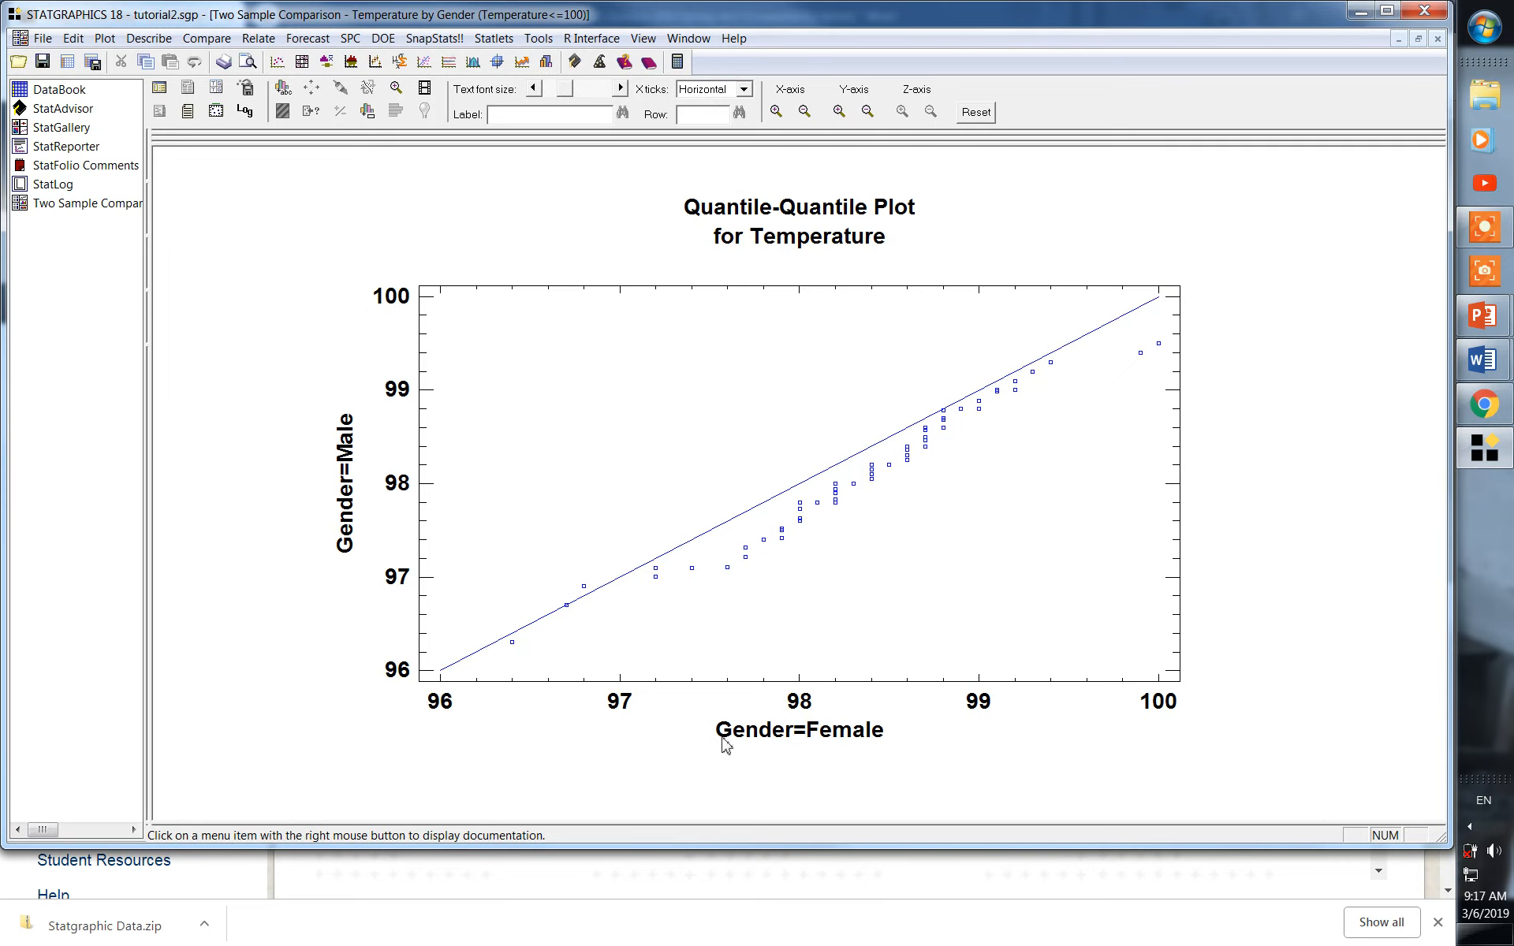
pyautogui.click(841, 588)
pyautogui.doubleClick(840, 588)
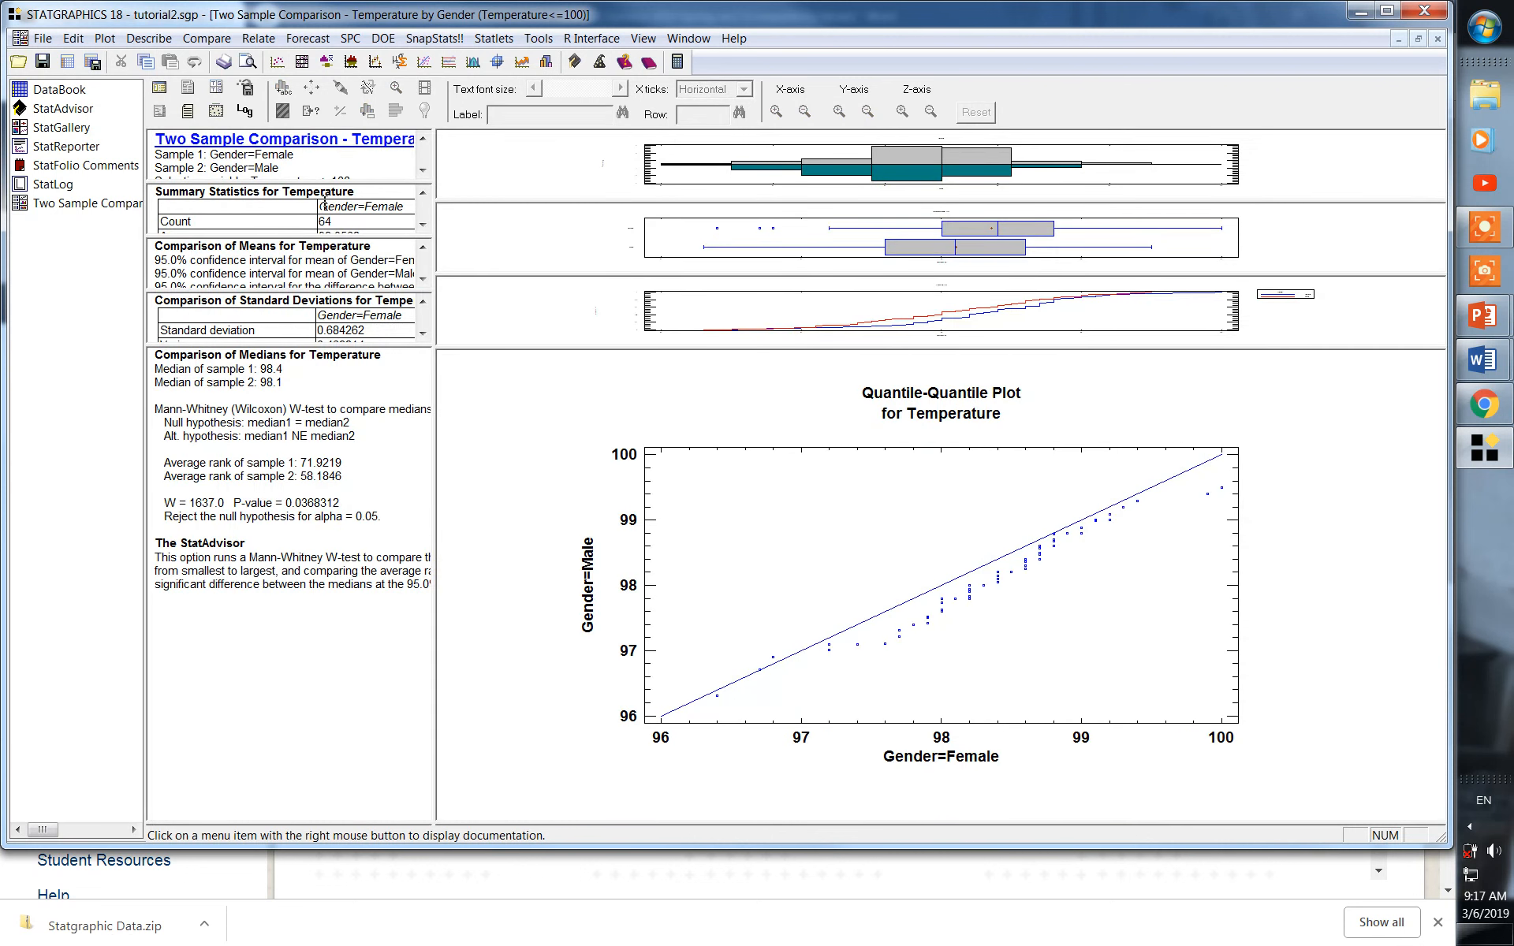
pyautogui.doubleClick(241, 265)
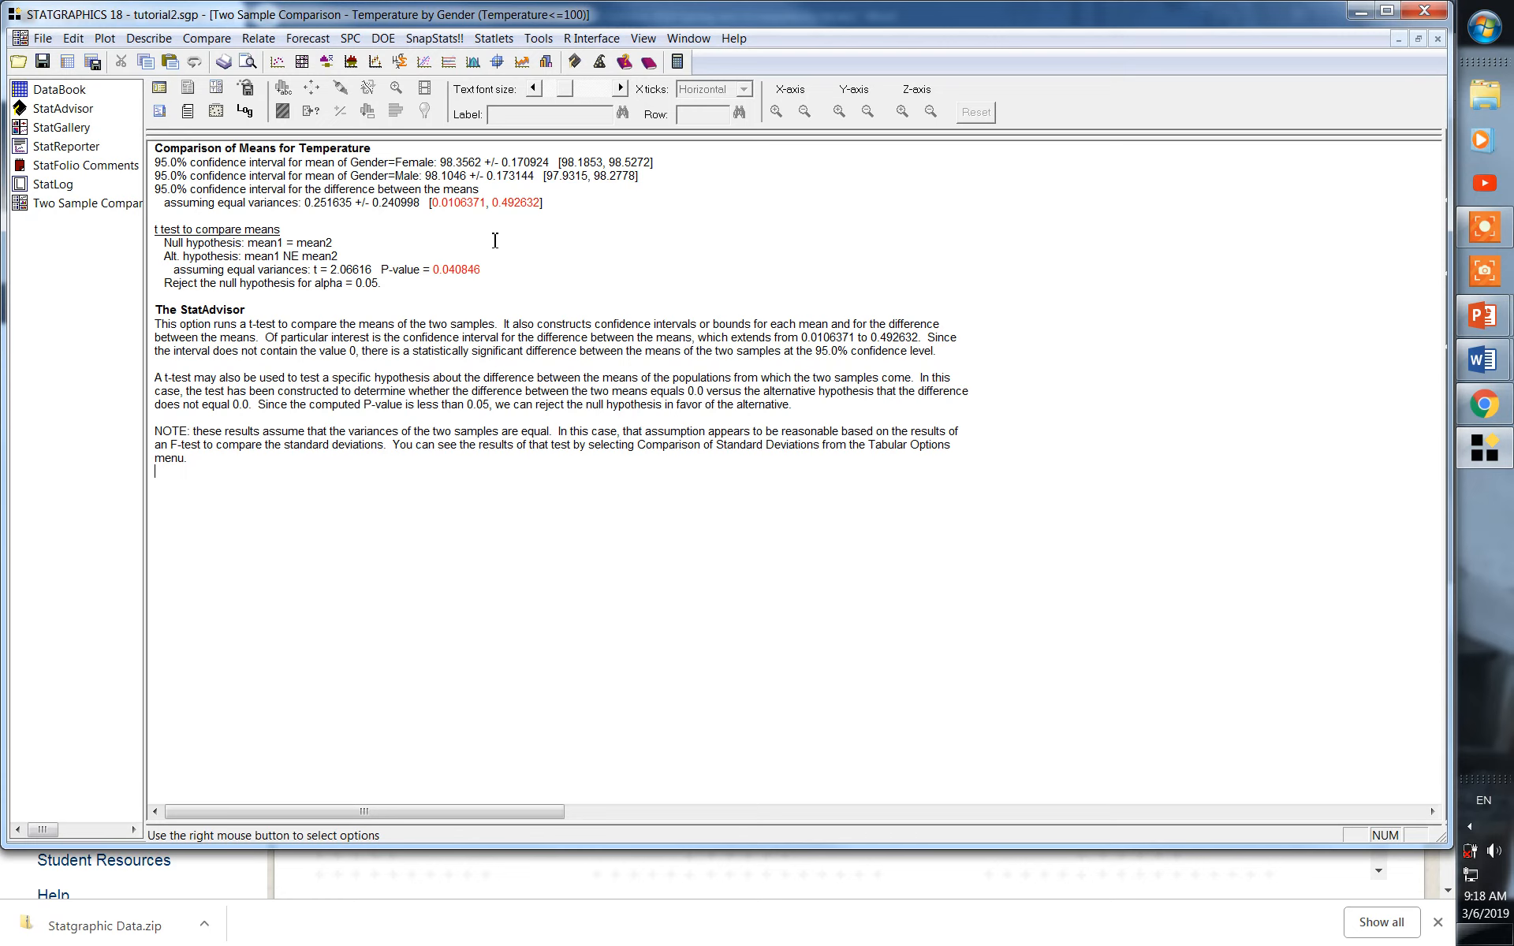
pyautogui.doubleClick(572, 257)
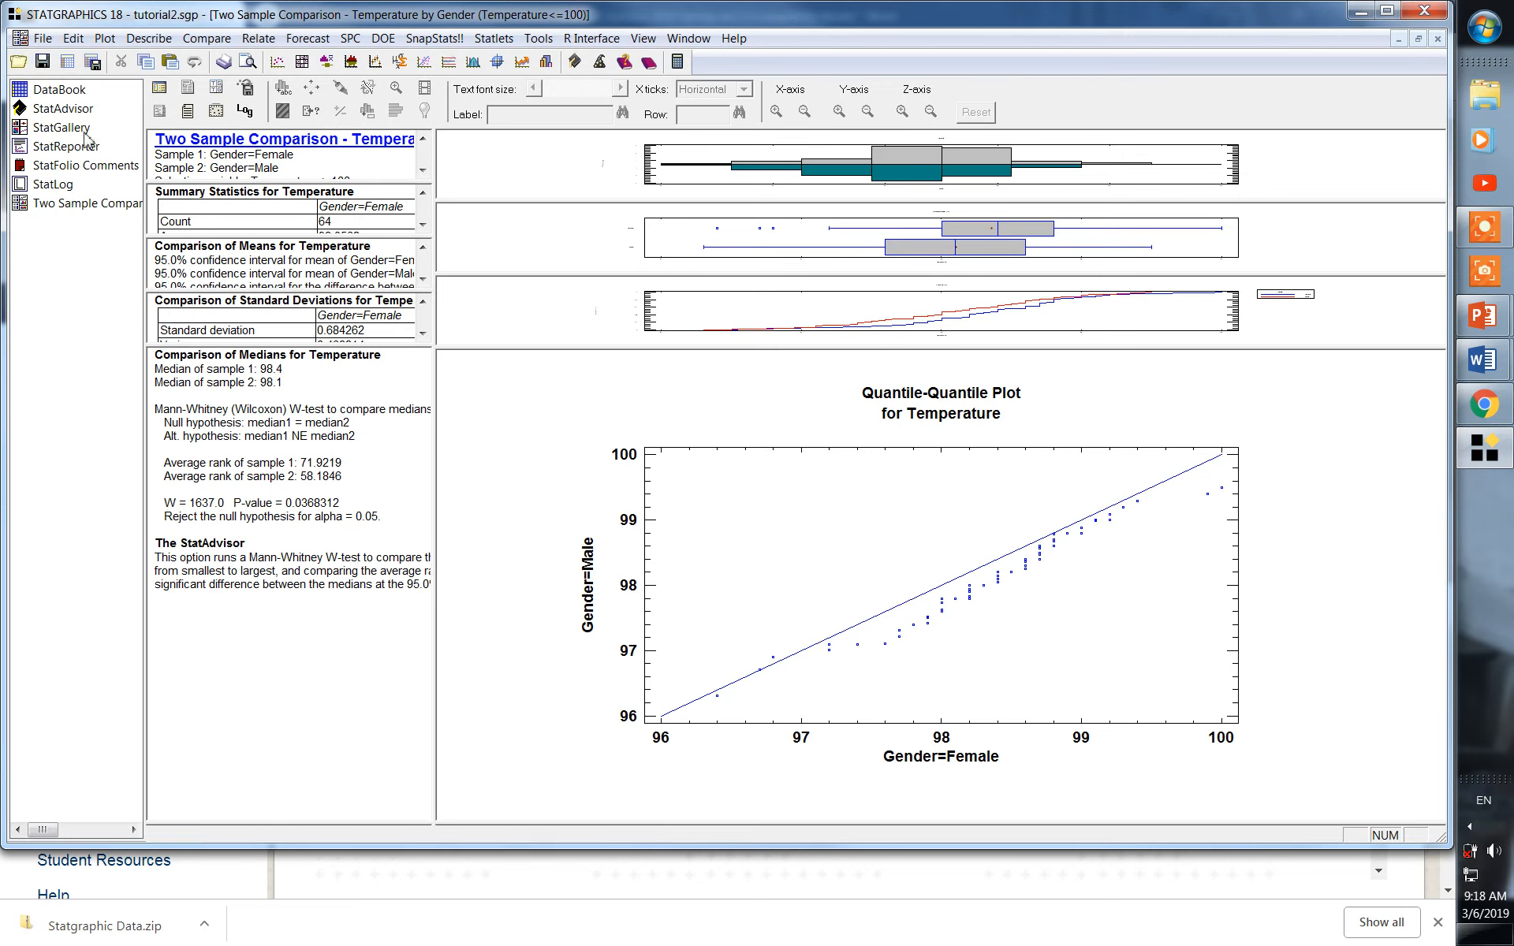
# Step: Start a new two-sample comparison for independent samples
pyautogui.click(205, 39)
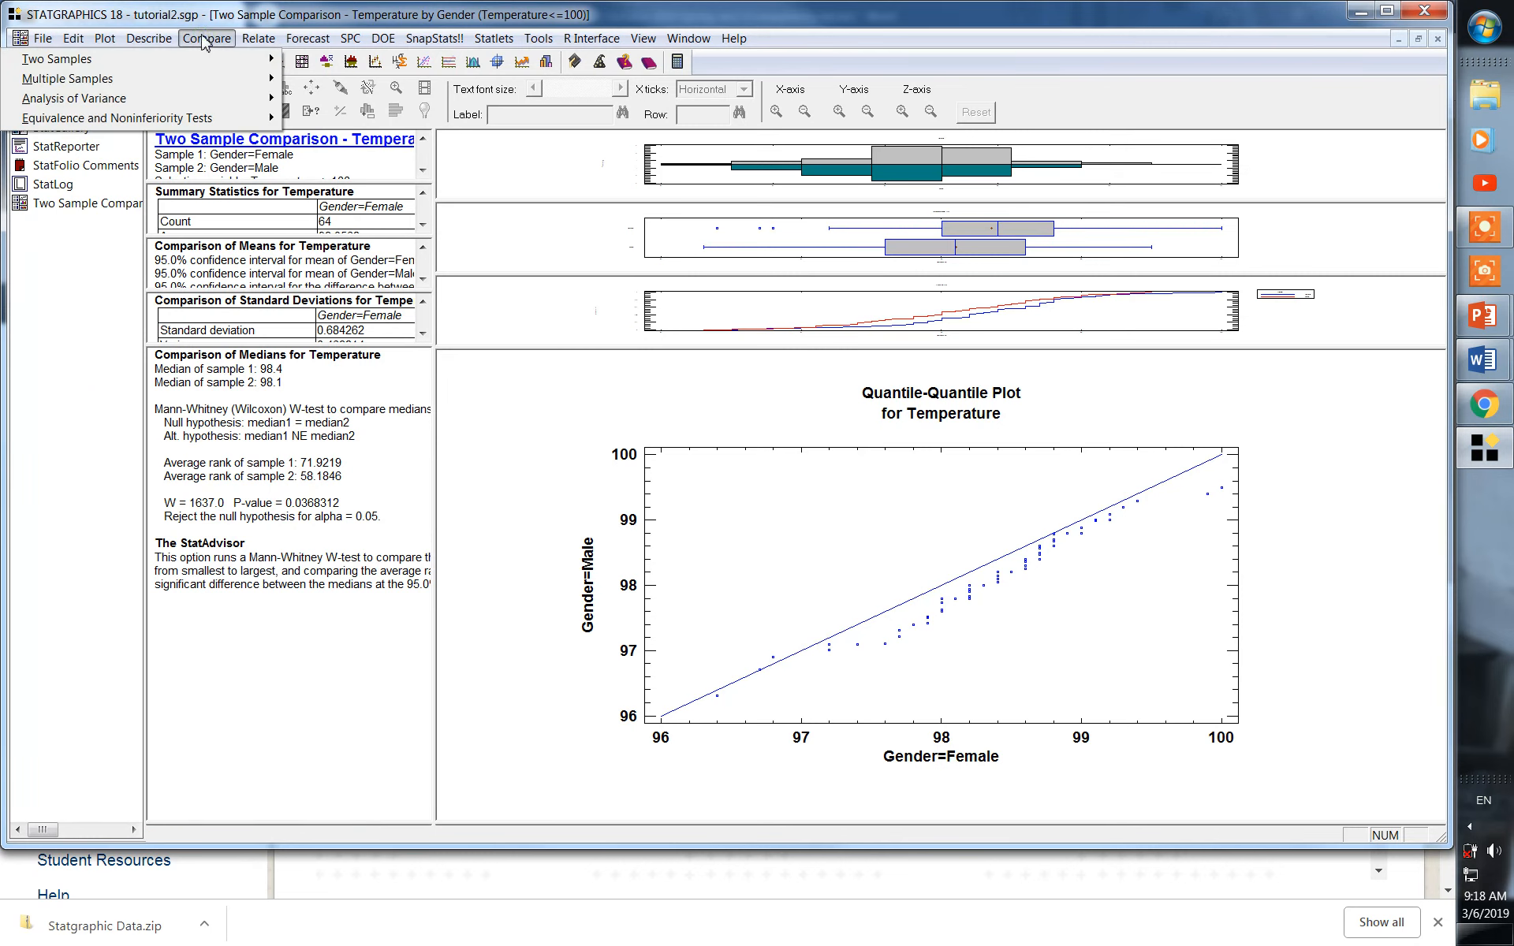
pyautogui.moveTo(203, 61)
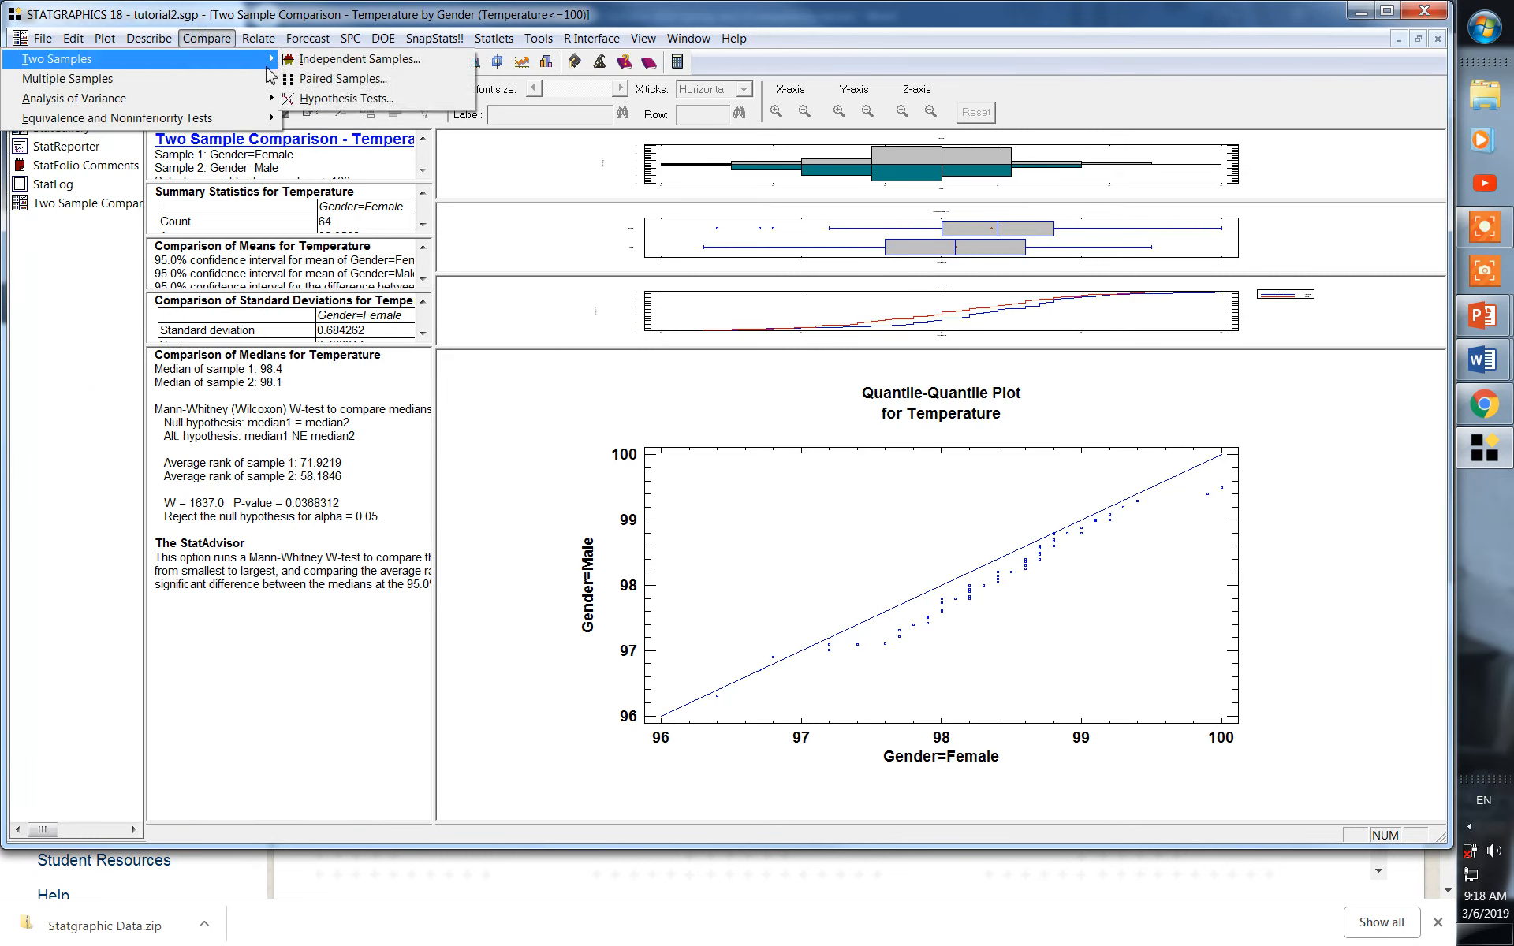
pyautogui.click(325, 65)
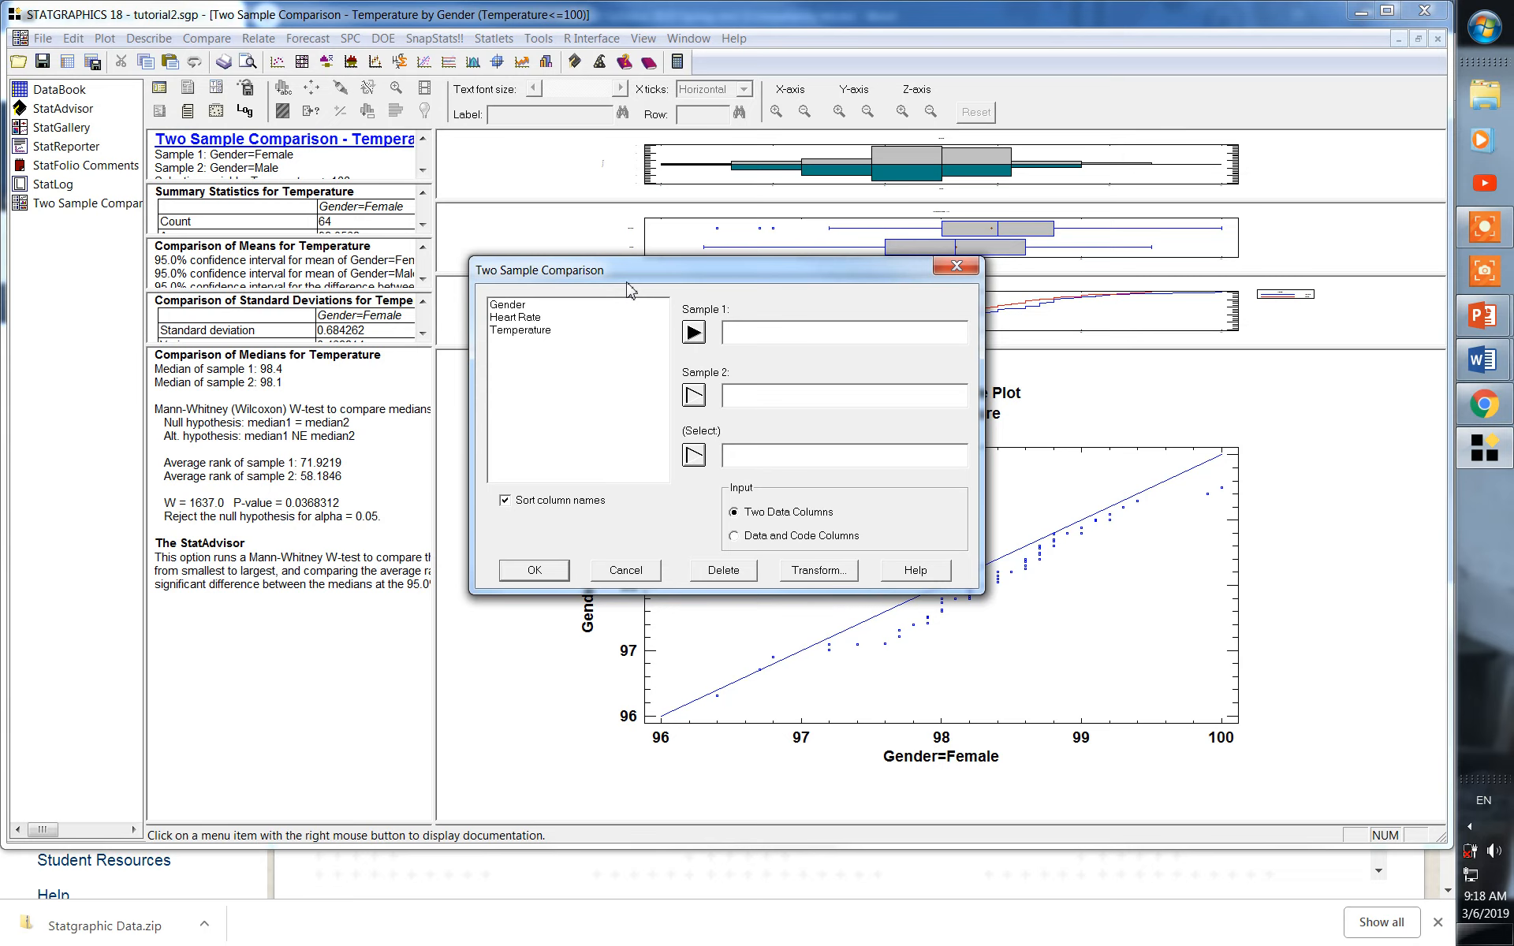
pyautogui.click(532, 331)
pyautogui.click(693, 332)
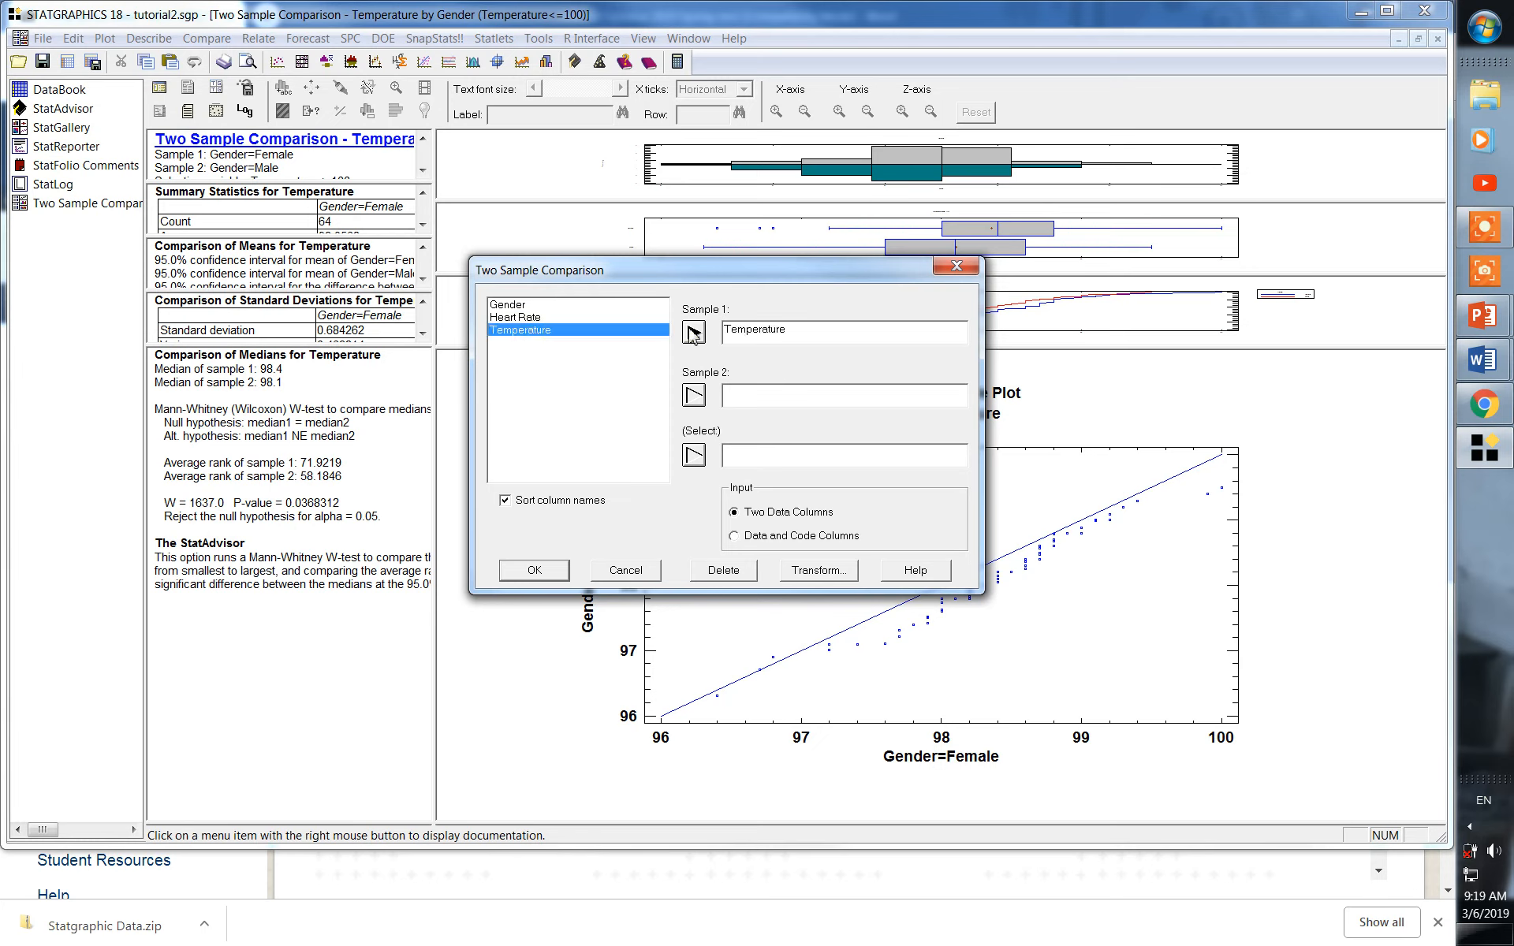
pyautogui.click(508, 305)
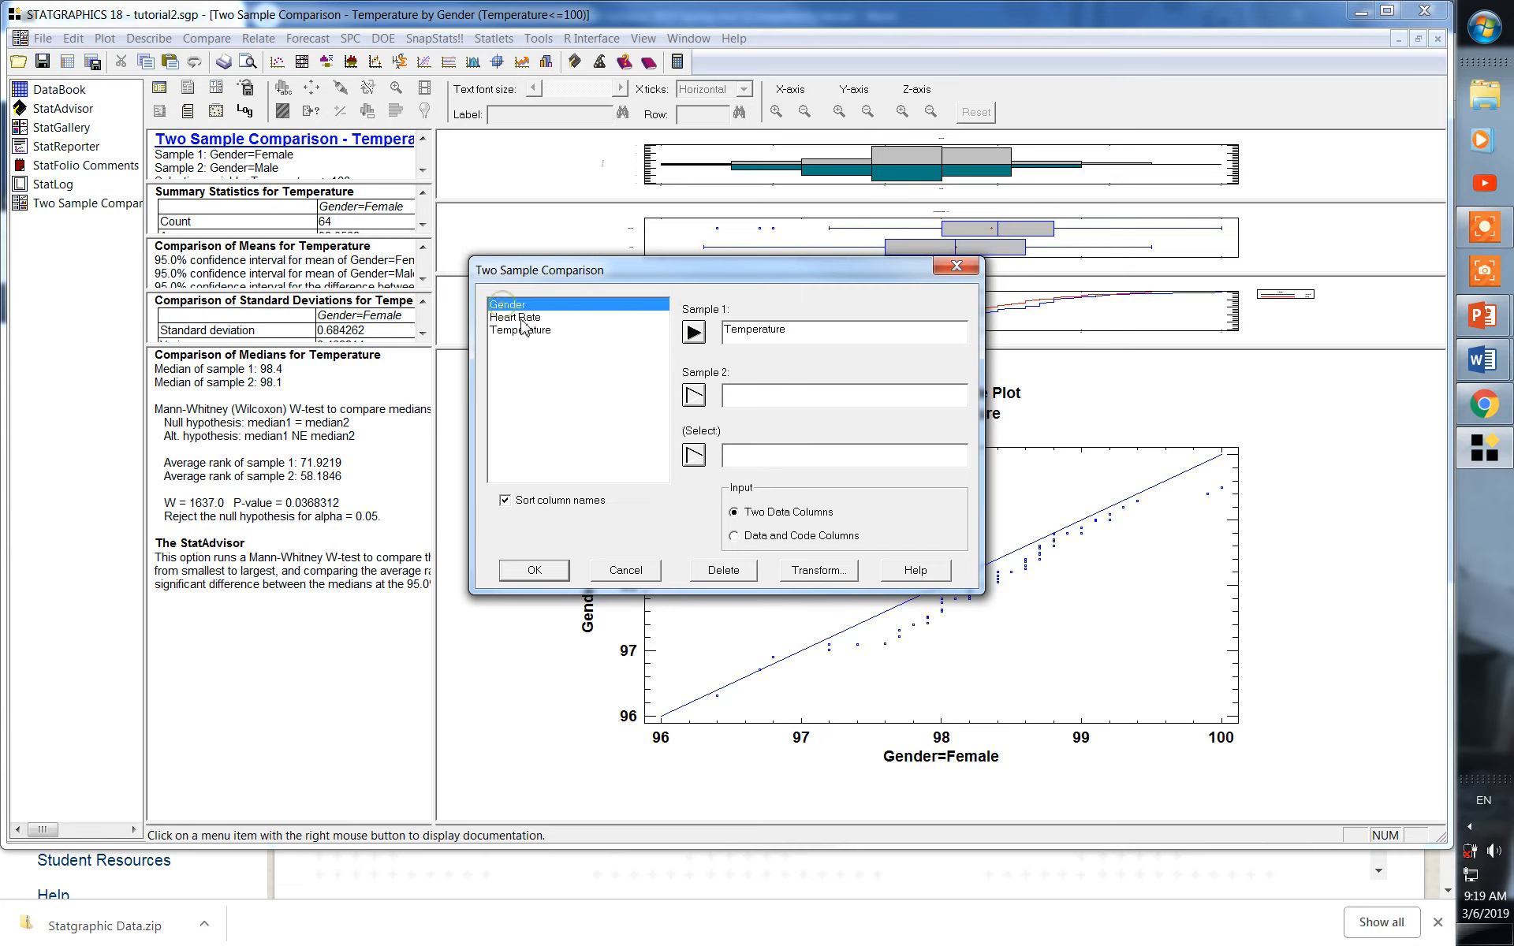
pyautogui.click(693, 455)
pyautogui.click(734, 329)
pyautogui.doubleClick(798, 327)
pyautogui.press('Delete')
# Step: Assign Heart Rate as the data for Sample 1 and try to run the comparison with the second sample left empty
pyautogui.click(556, 317)
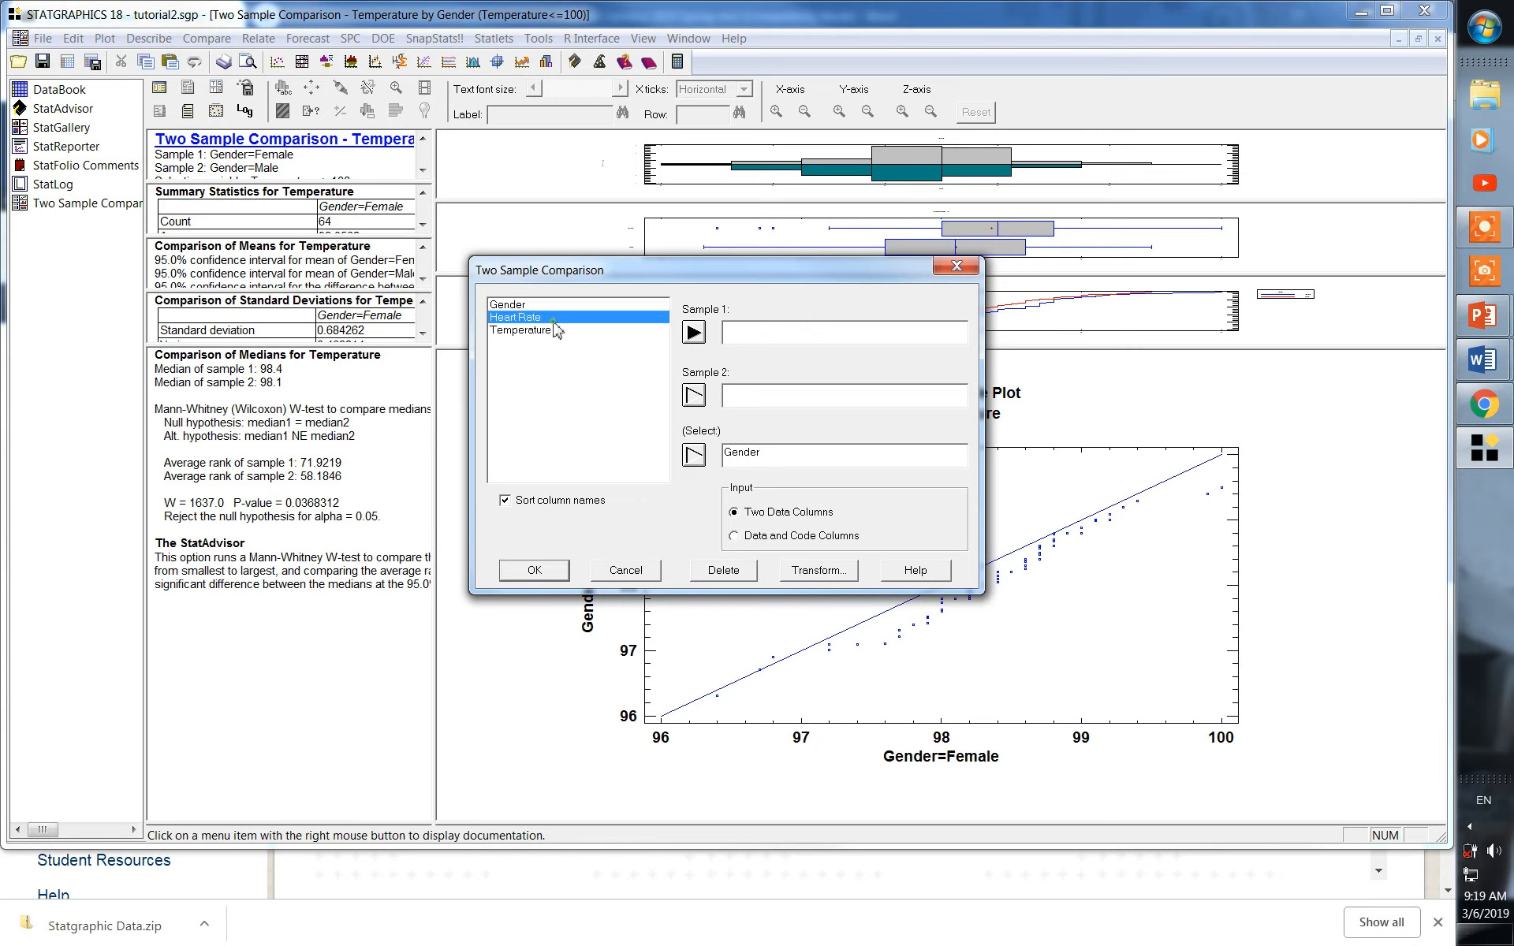
pyautogui.click(697, 336)
pyautogui.click(524, 573)
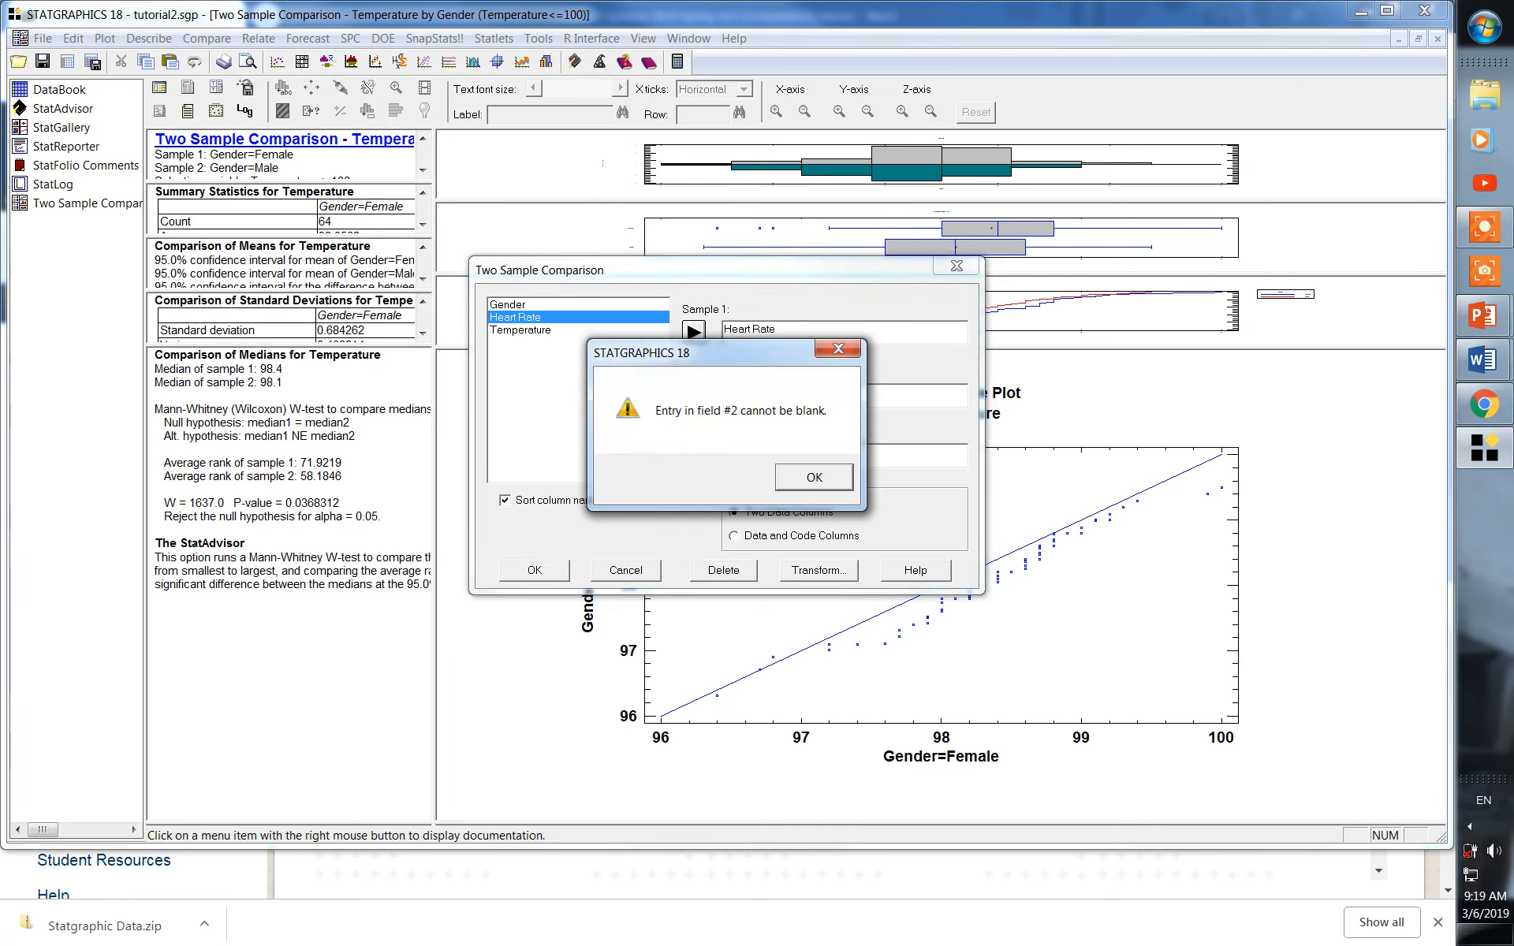
pyautogui.click(820, 475)
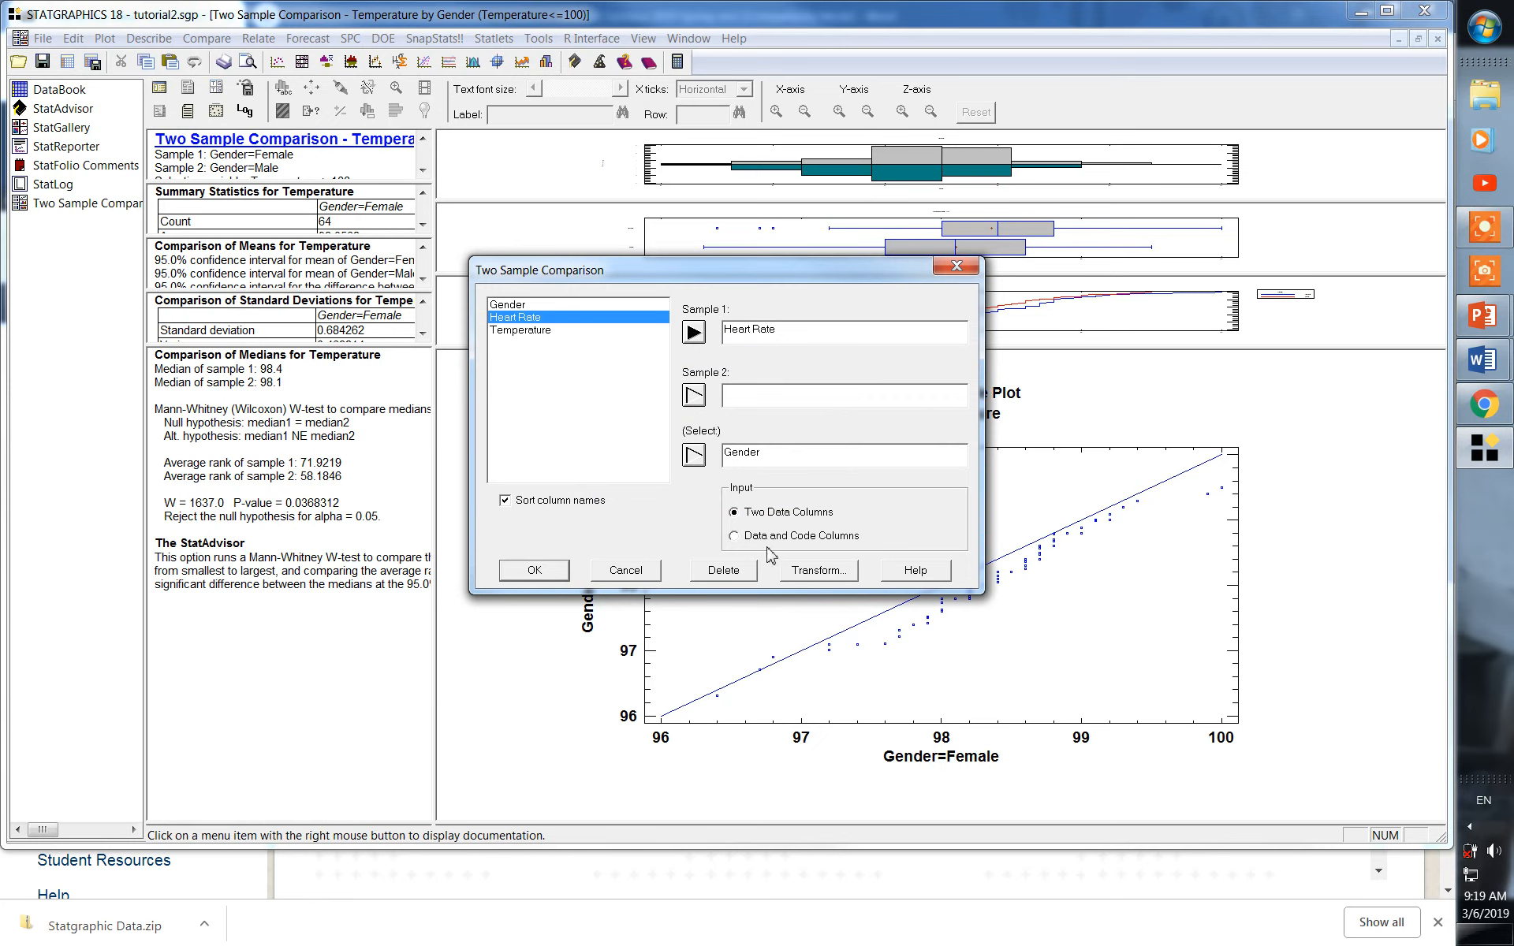
# Step: Switch the comparison's input to Data and Code Columns, clear the selection criterion and enter Gender as the sample code
pyautogui.click(735, 537)
pyautogui.click(788, 456)
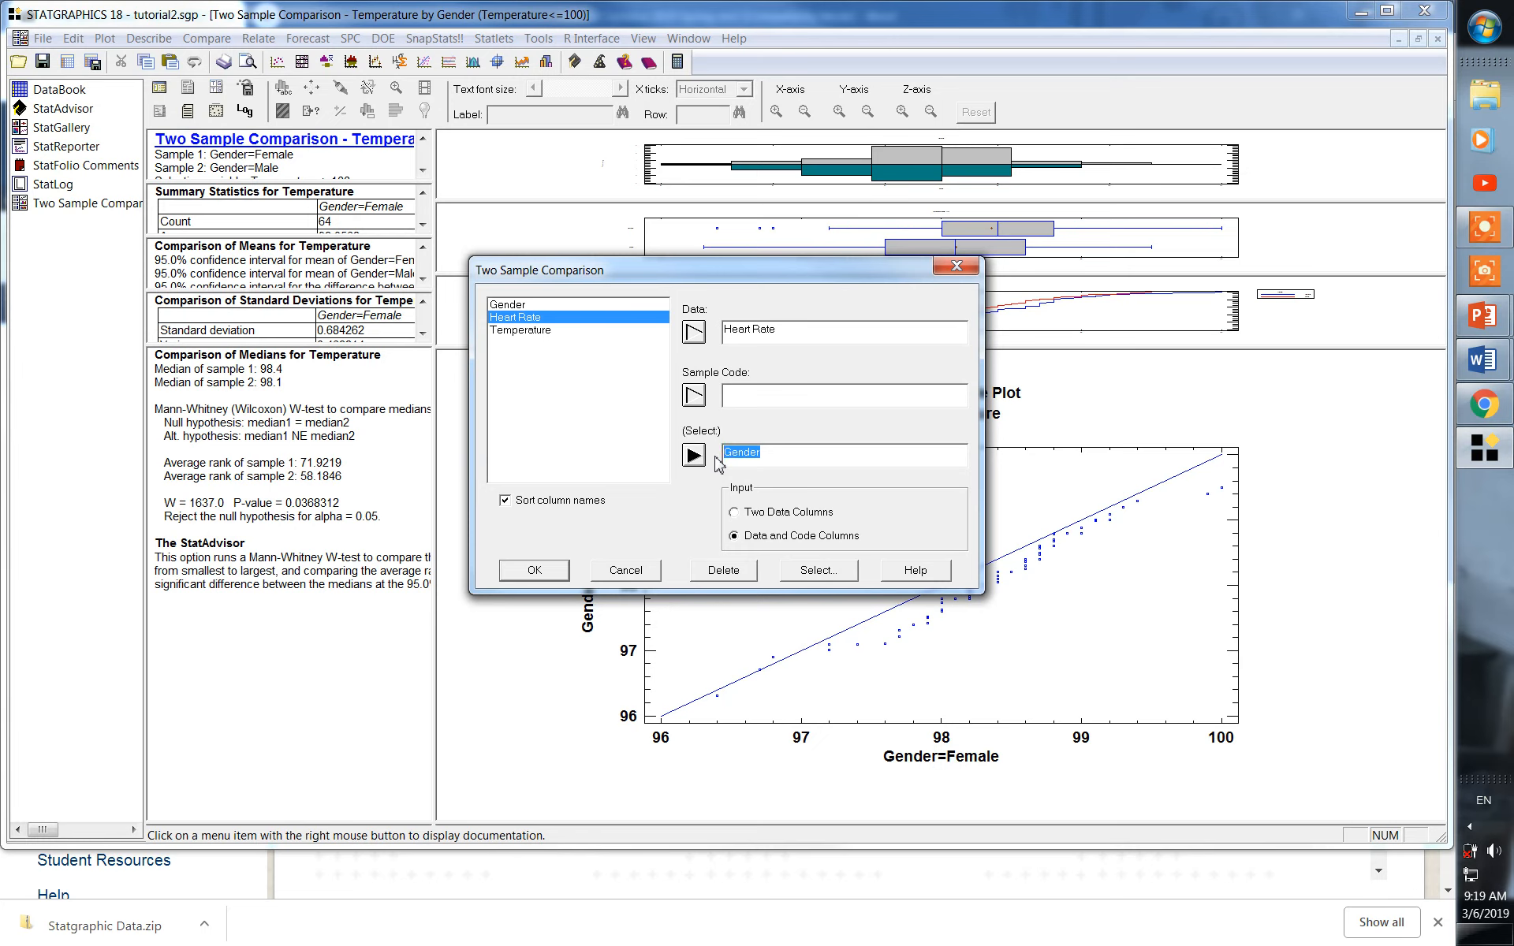
pyautogui.press('BackSpace')
pyautogui.click(753, 398)
pyautogui.write('Gender')
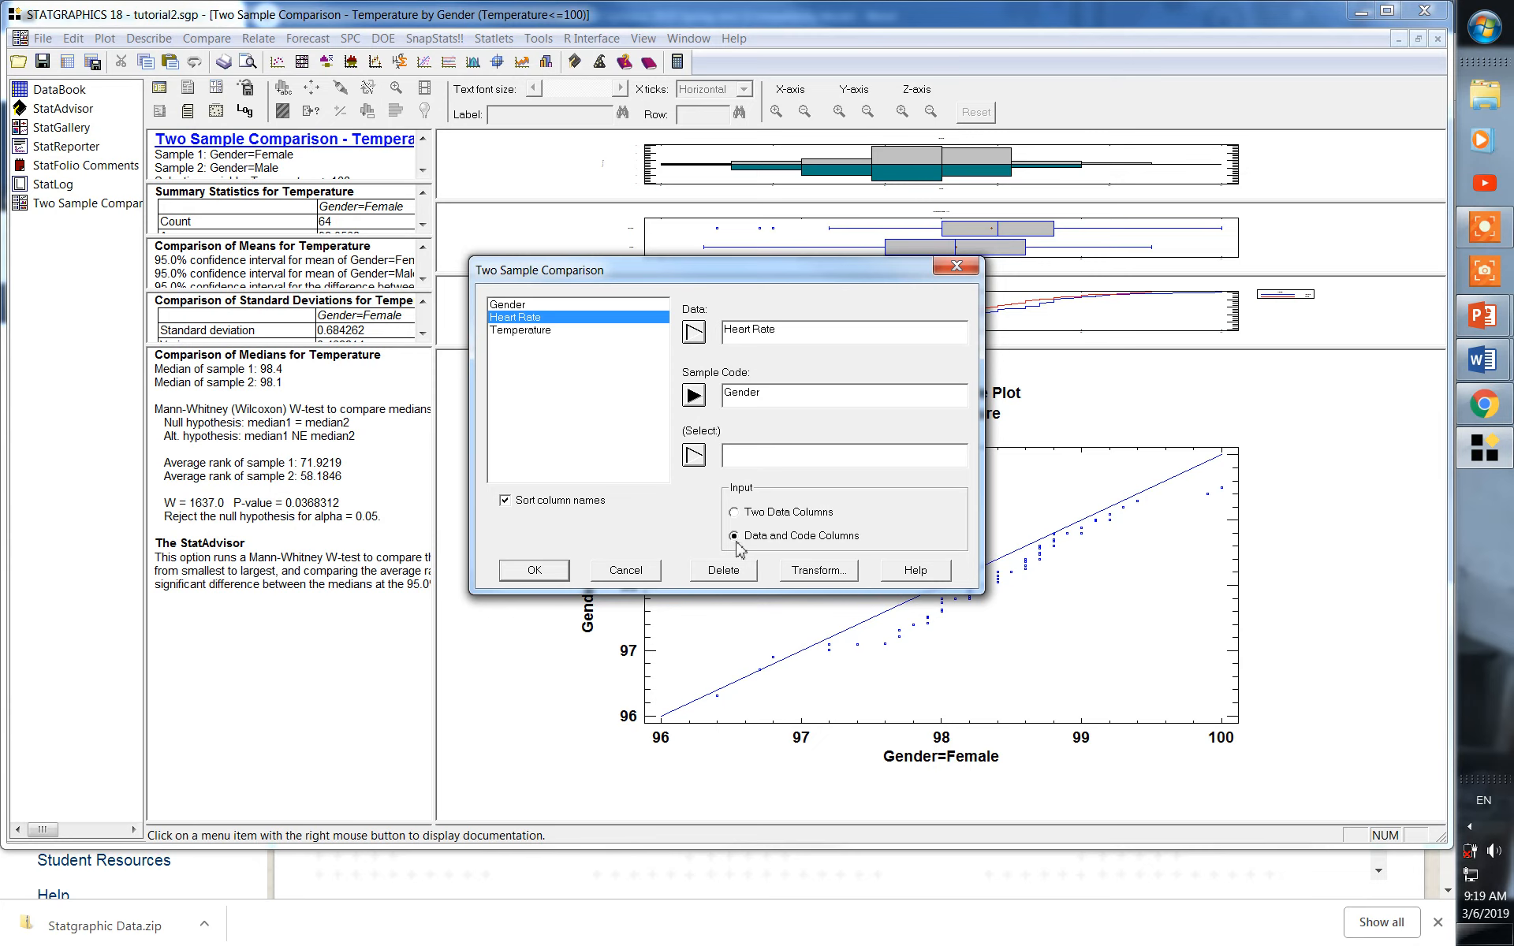
# Step: Run the Heart Rate by Gender comparison with all available tables and graphs included
pyautogui.click(534, 571)
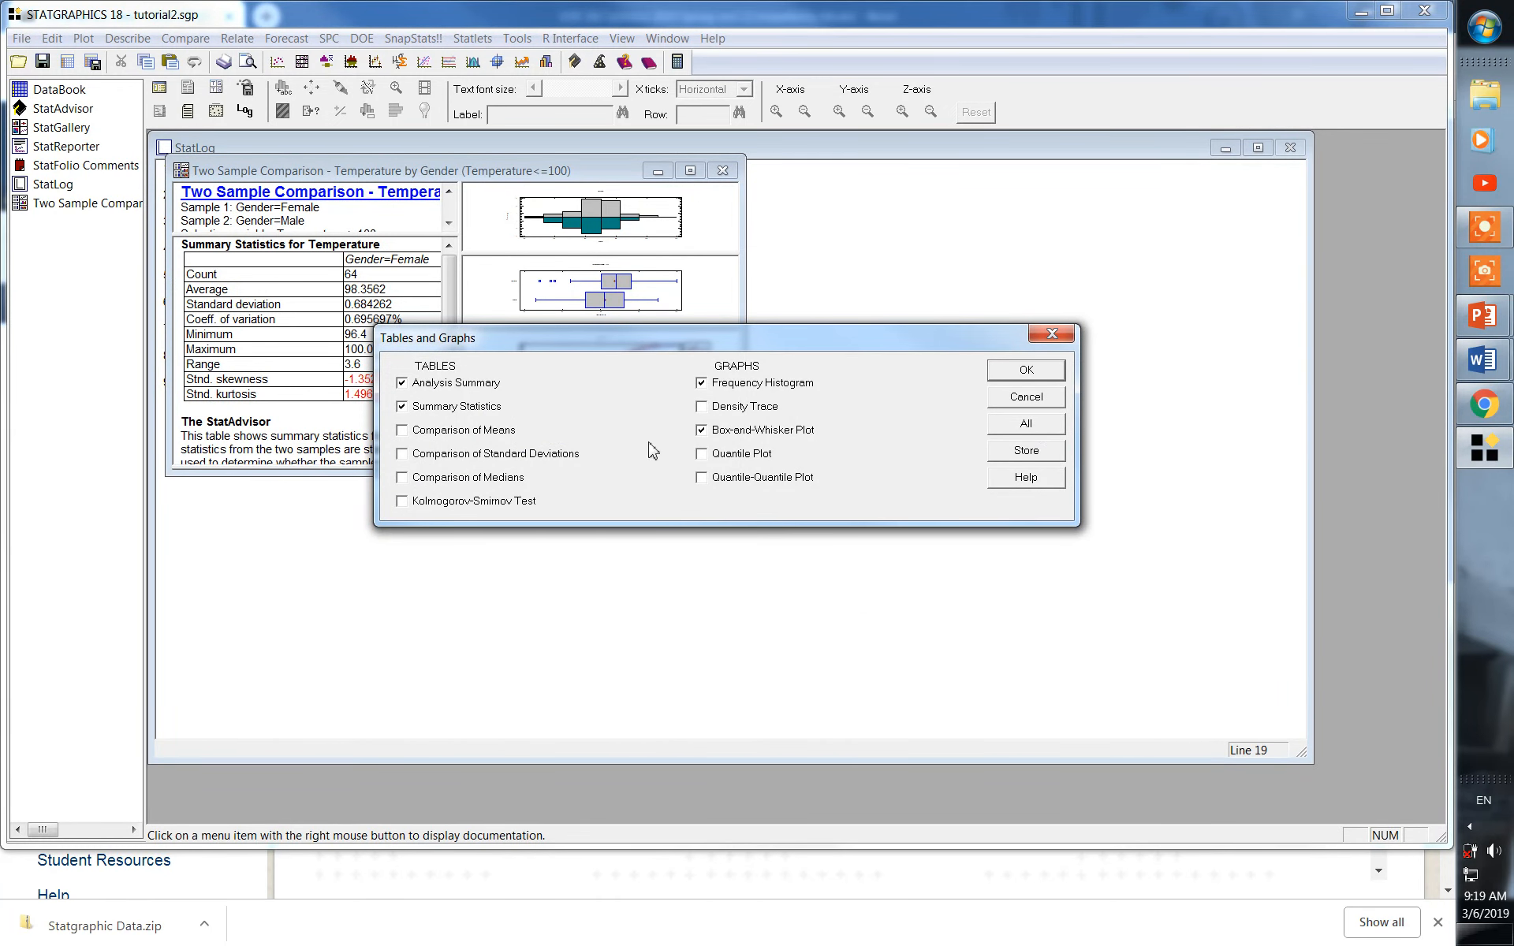
pyautogui.click(1021, 426)
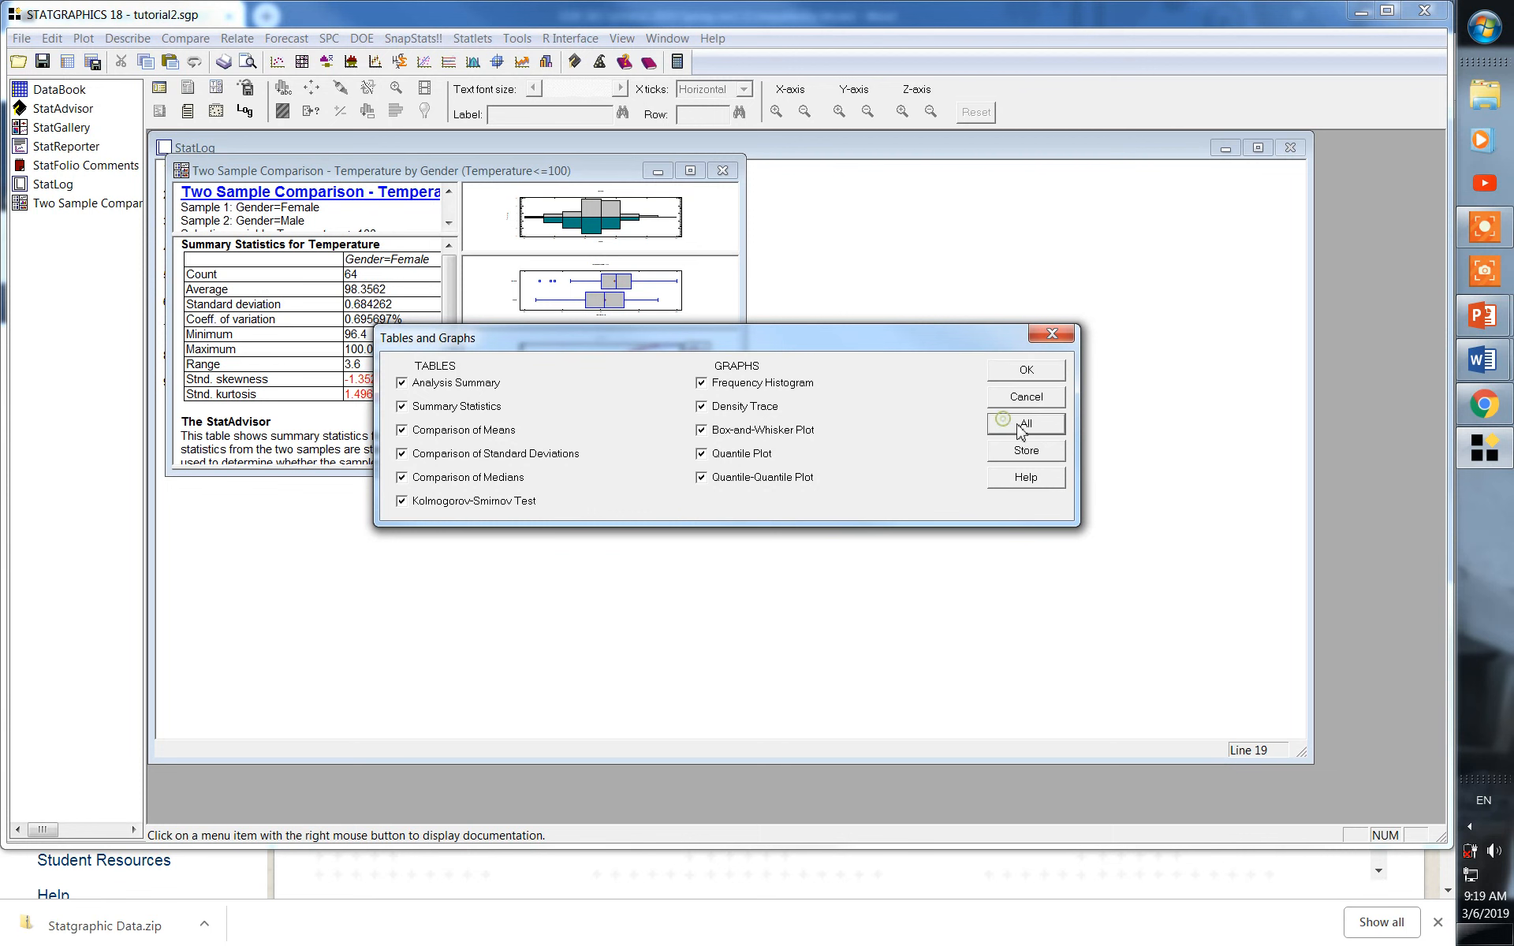
pyautogui.click(1025, 379)
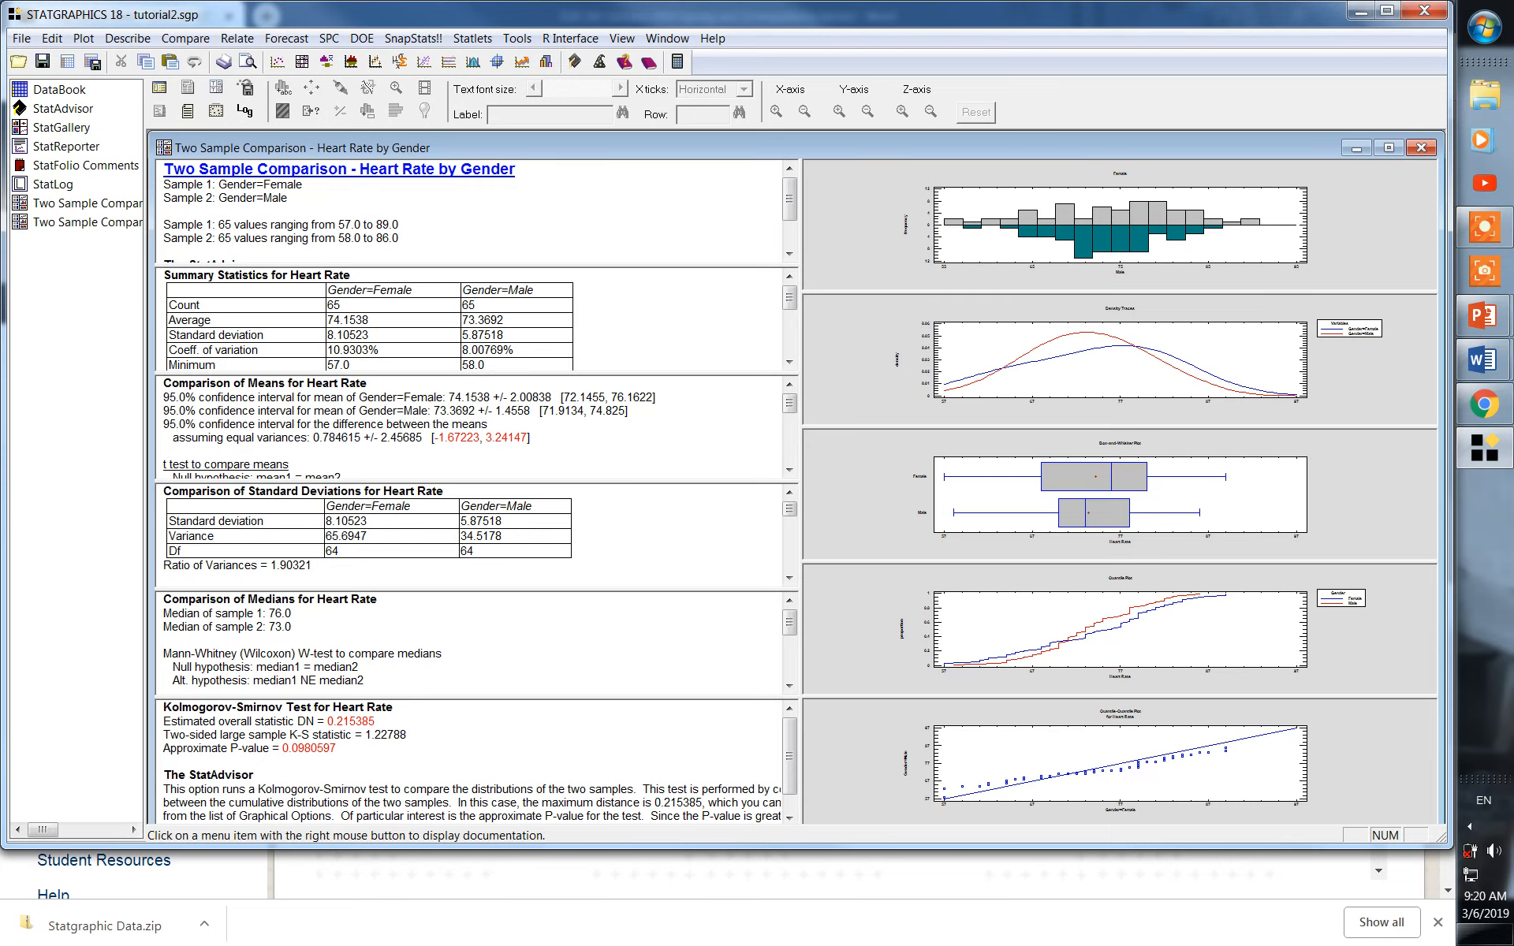
# Step: Enlarge the Heart Rate box-and-whisker plot and the Comparison of Means in turn, reading the t-test results before restoring the layout
pyautogui.doubleClick(1267, 497)
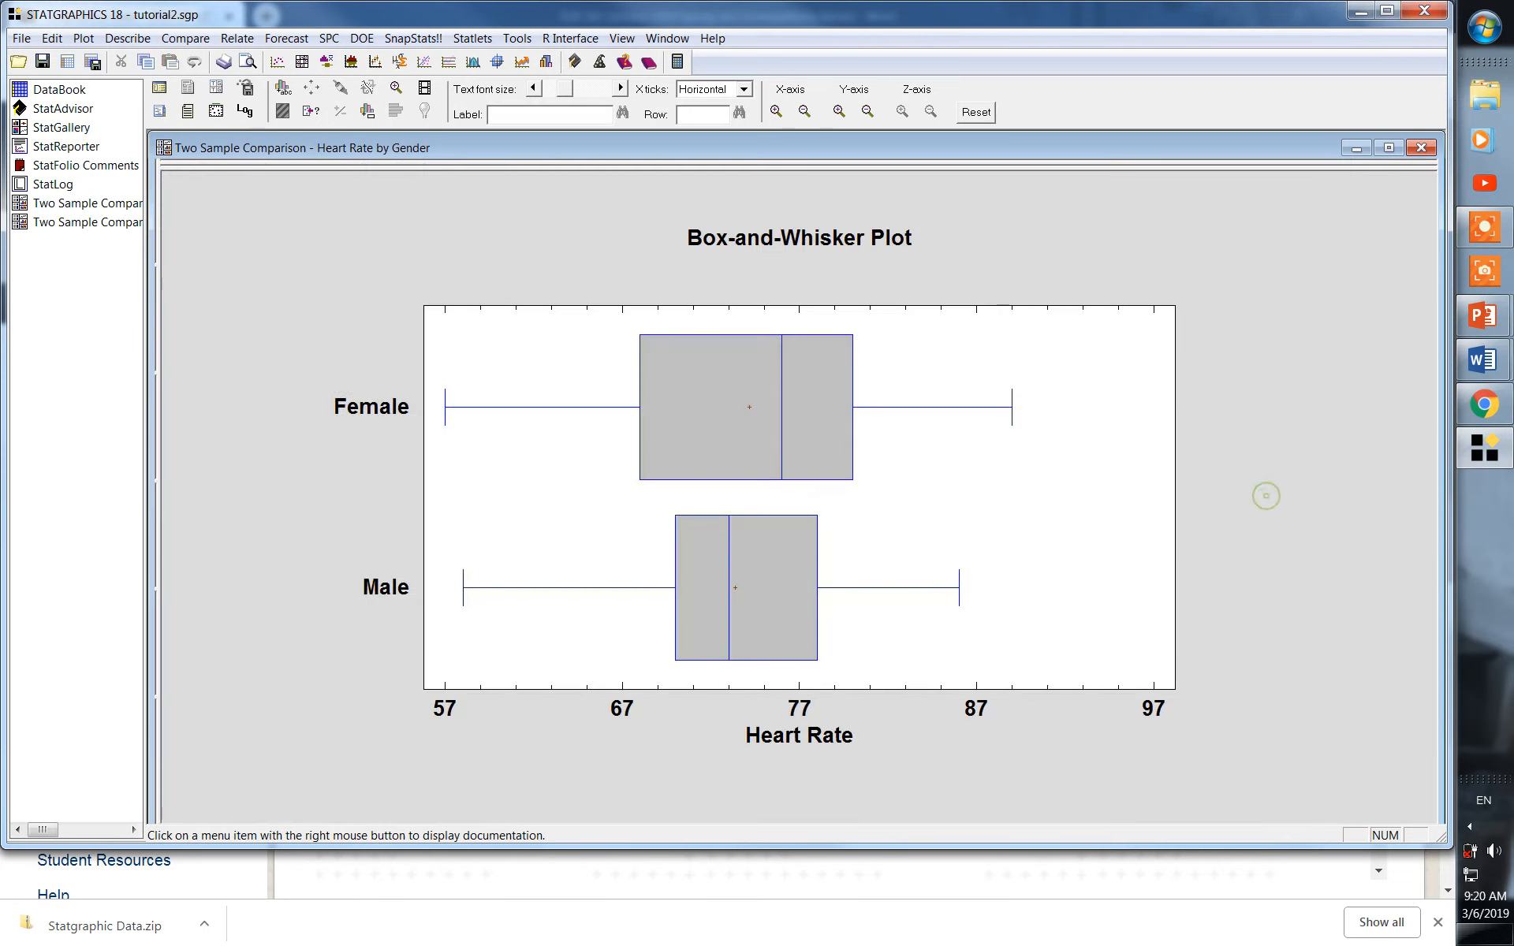
pyautogui.doubleClick(195, 522)
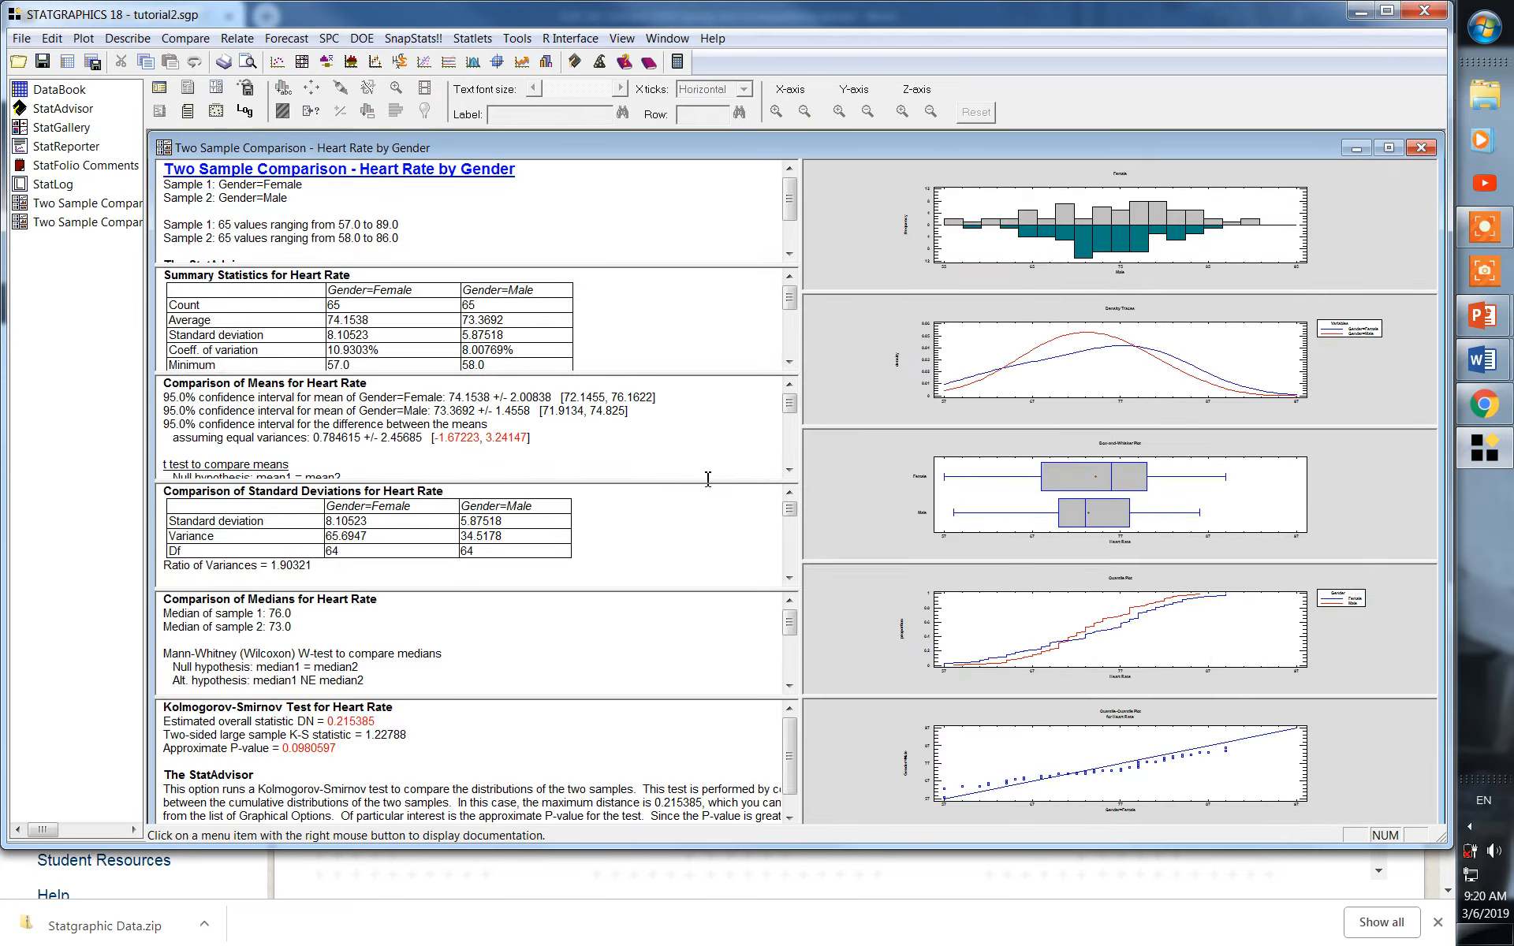
pyautogui.doubleClick(409, 418)
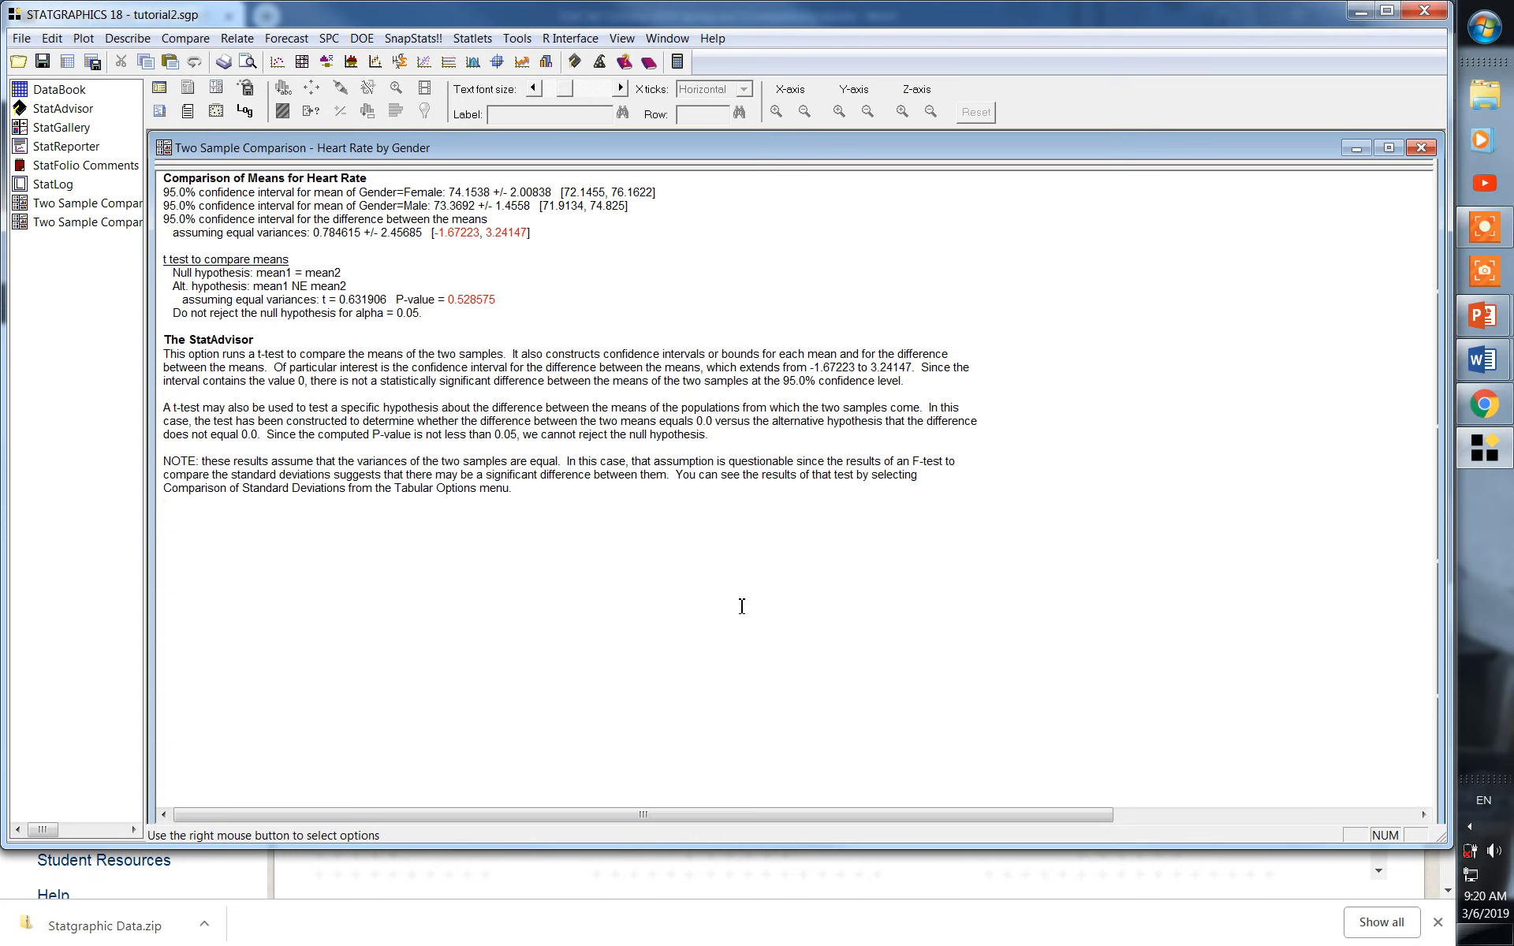
pyautogui.doubleClick(680, 547)
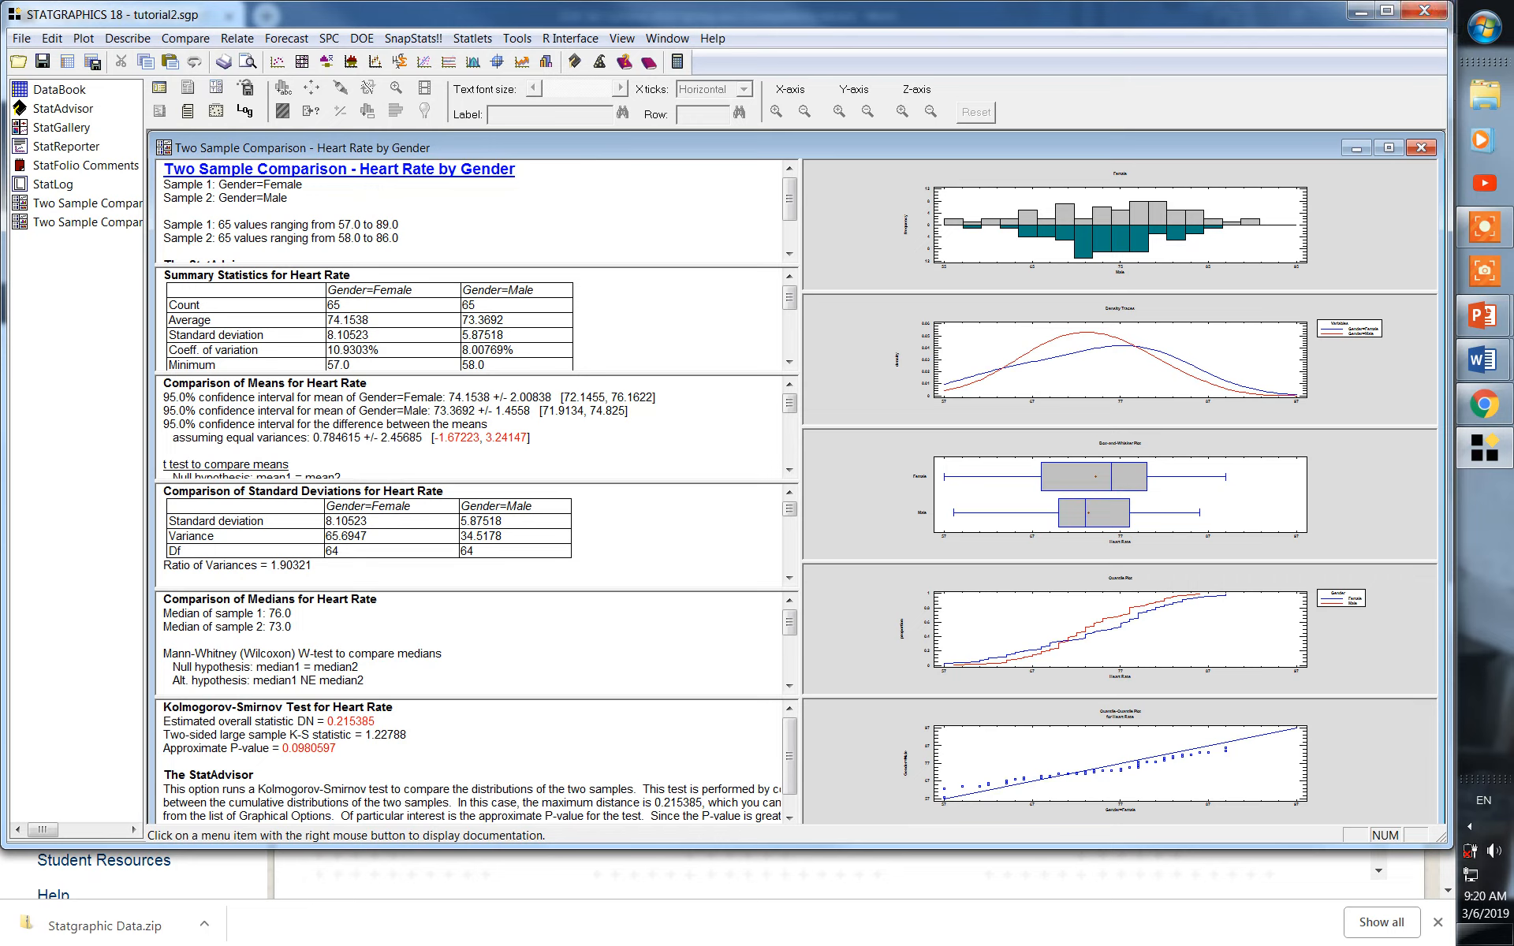
# Step: Open the tutorial3 StatFolio from the Statgraphics Data folder without saving the current StatFolio
pyautogui.click(17, 61)
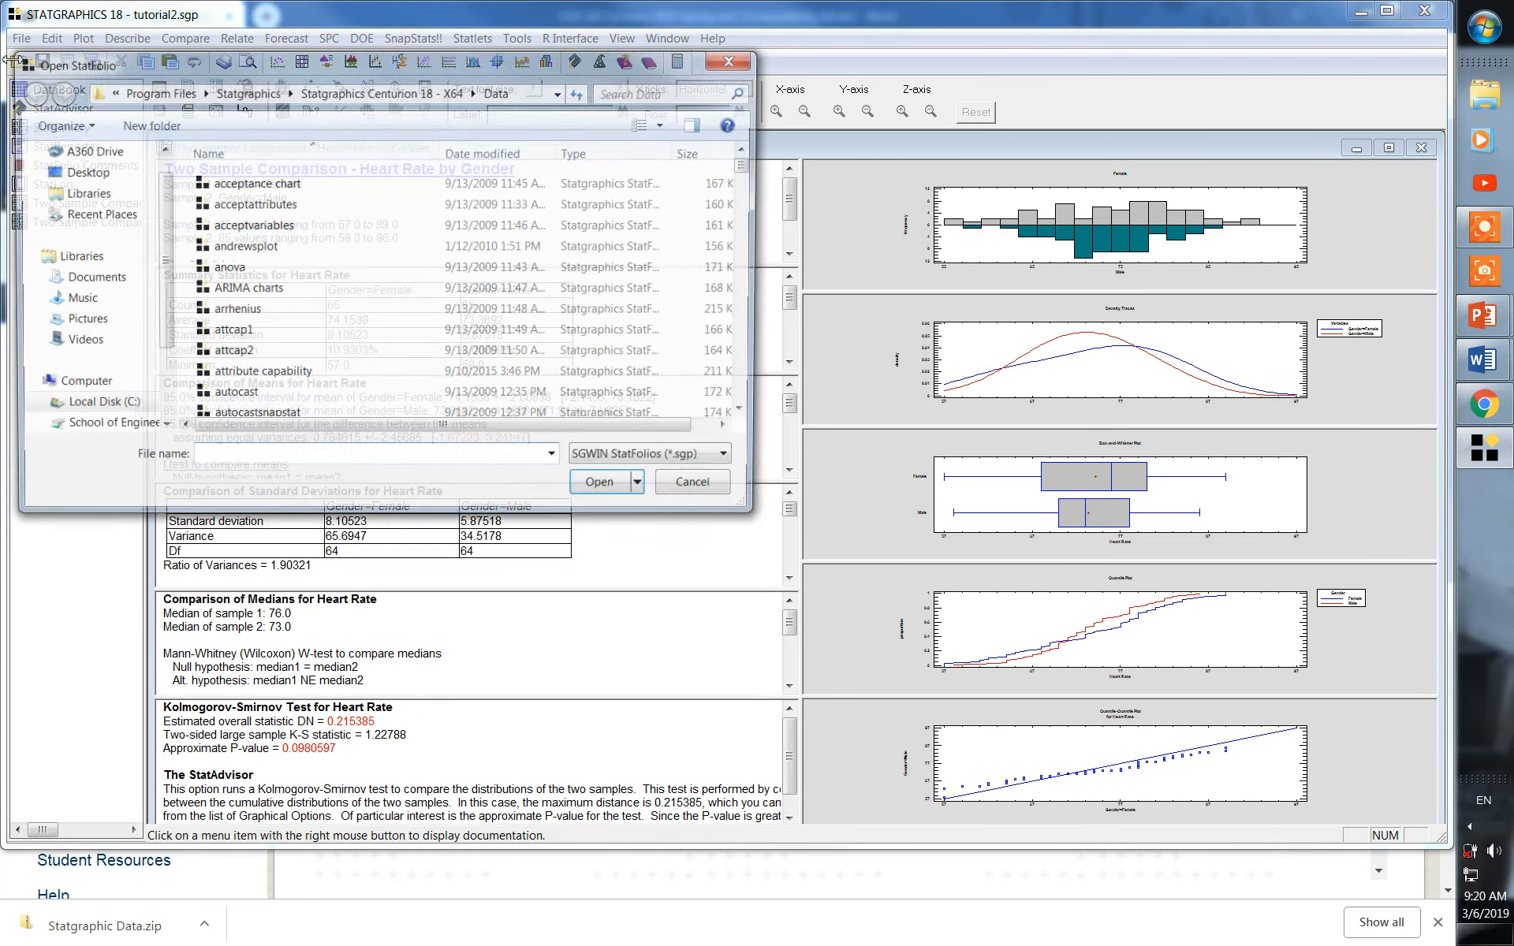
pyautogui.moveTo(748, 165); pyautogui.dragTo(730, 371)
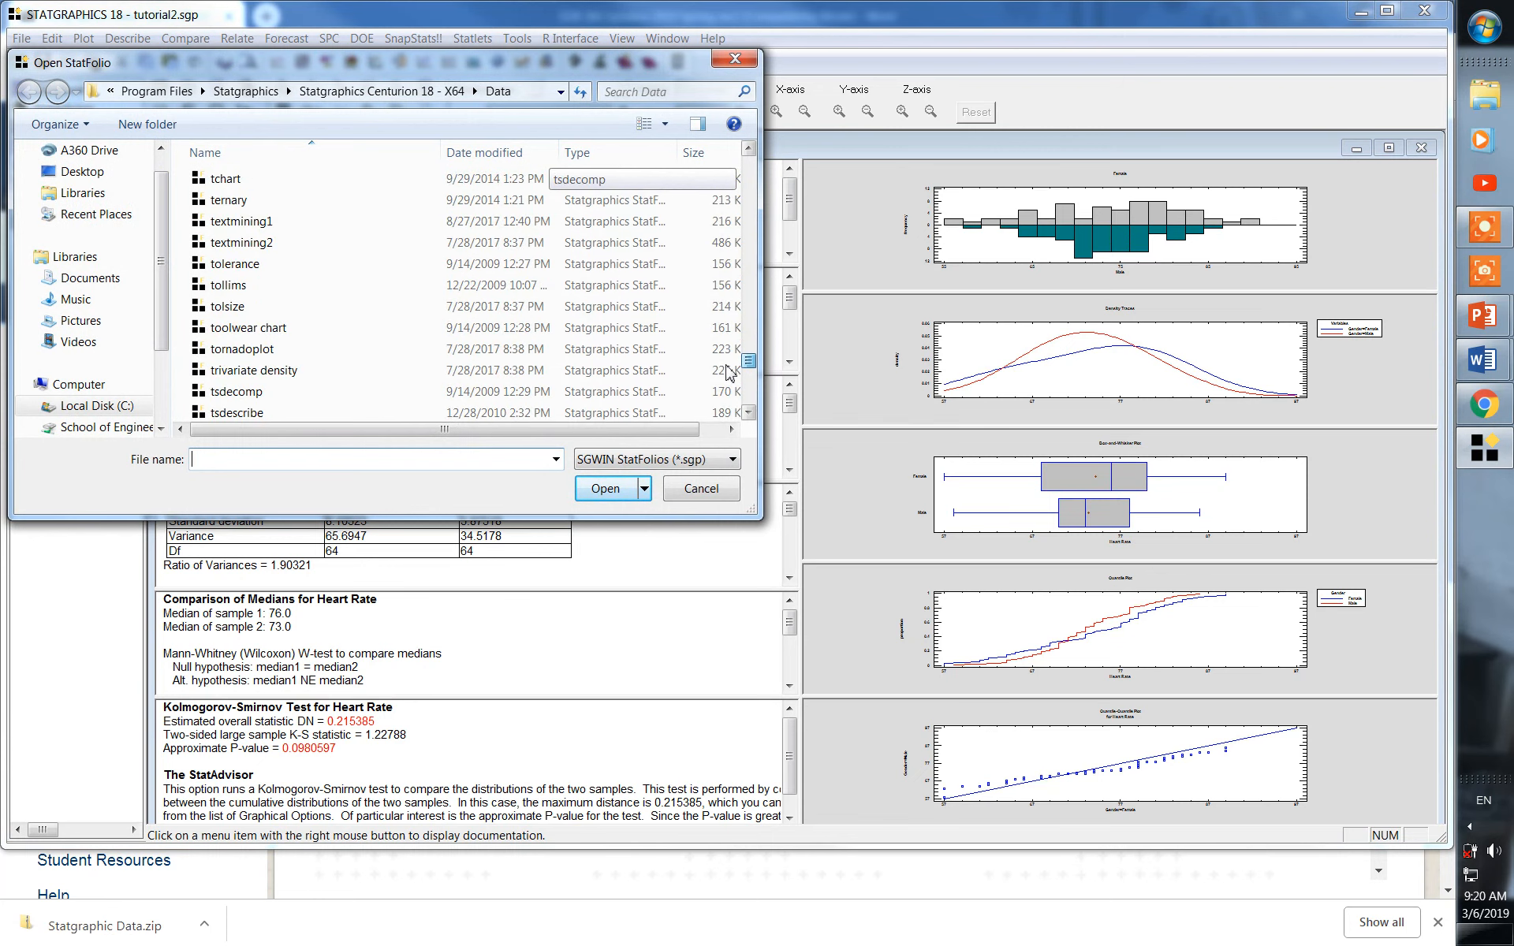
pyautogui.scroll(-4, 726, 371)
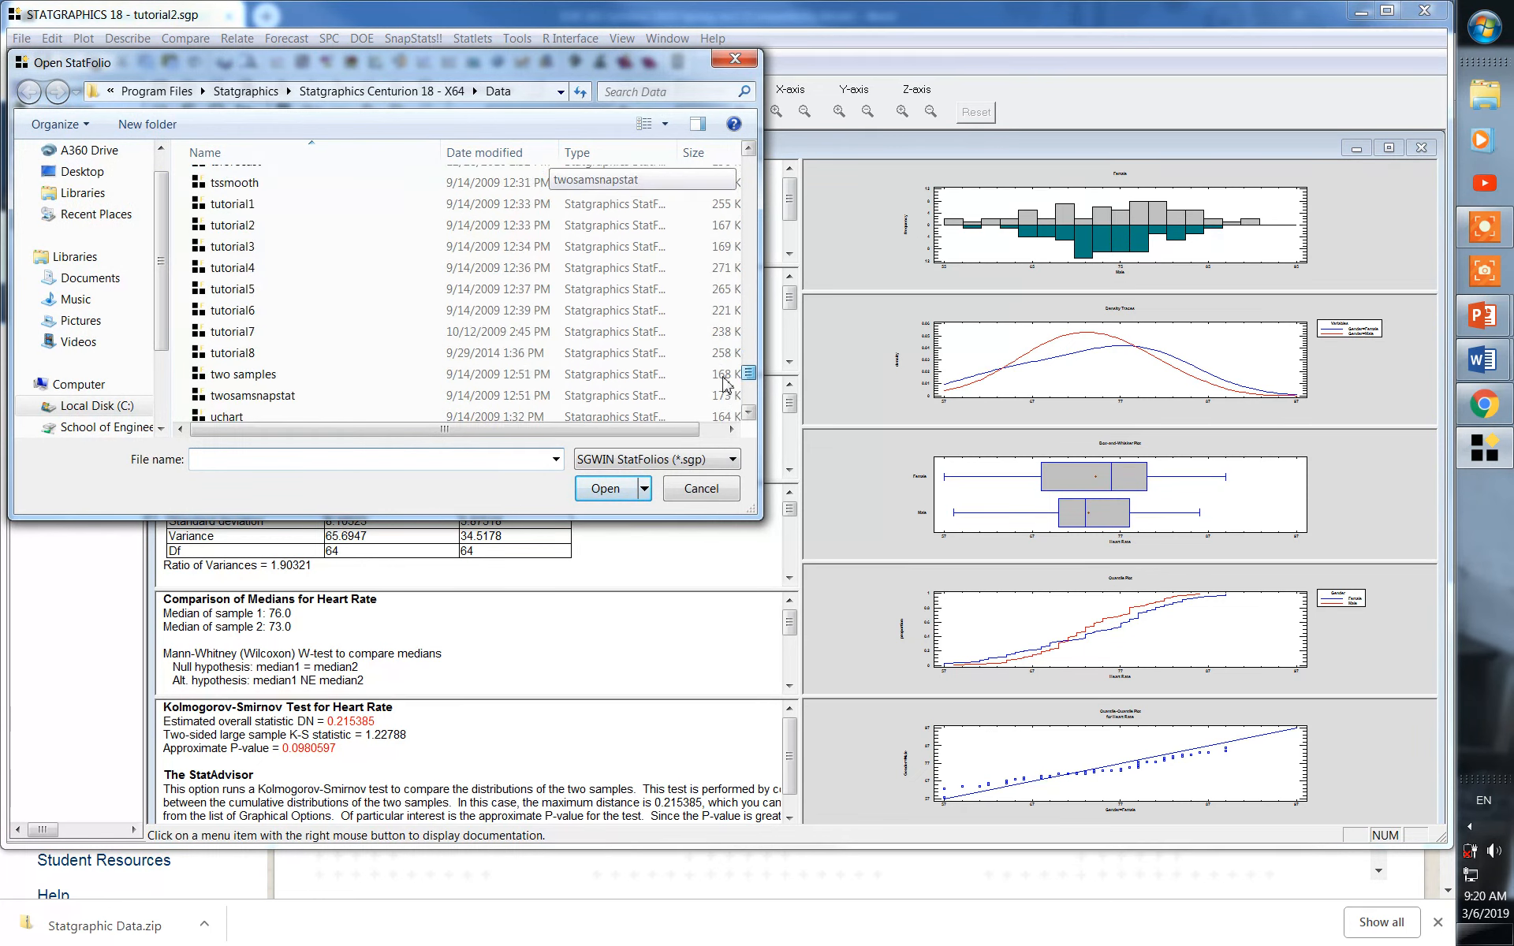
pyautogui.doubleClick(504, 249)
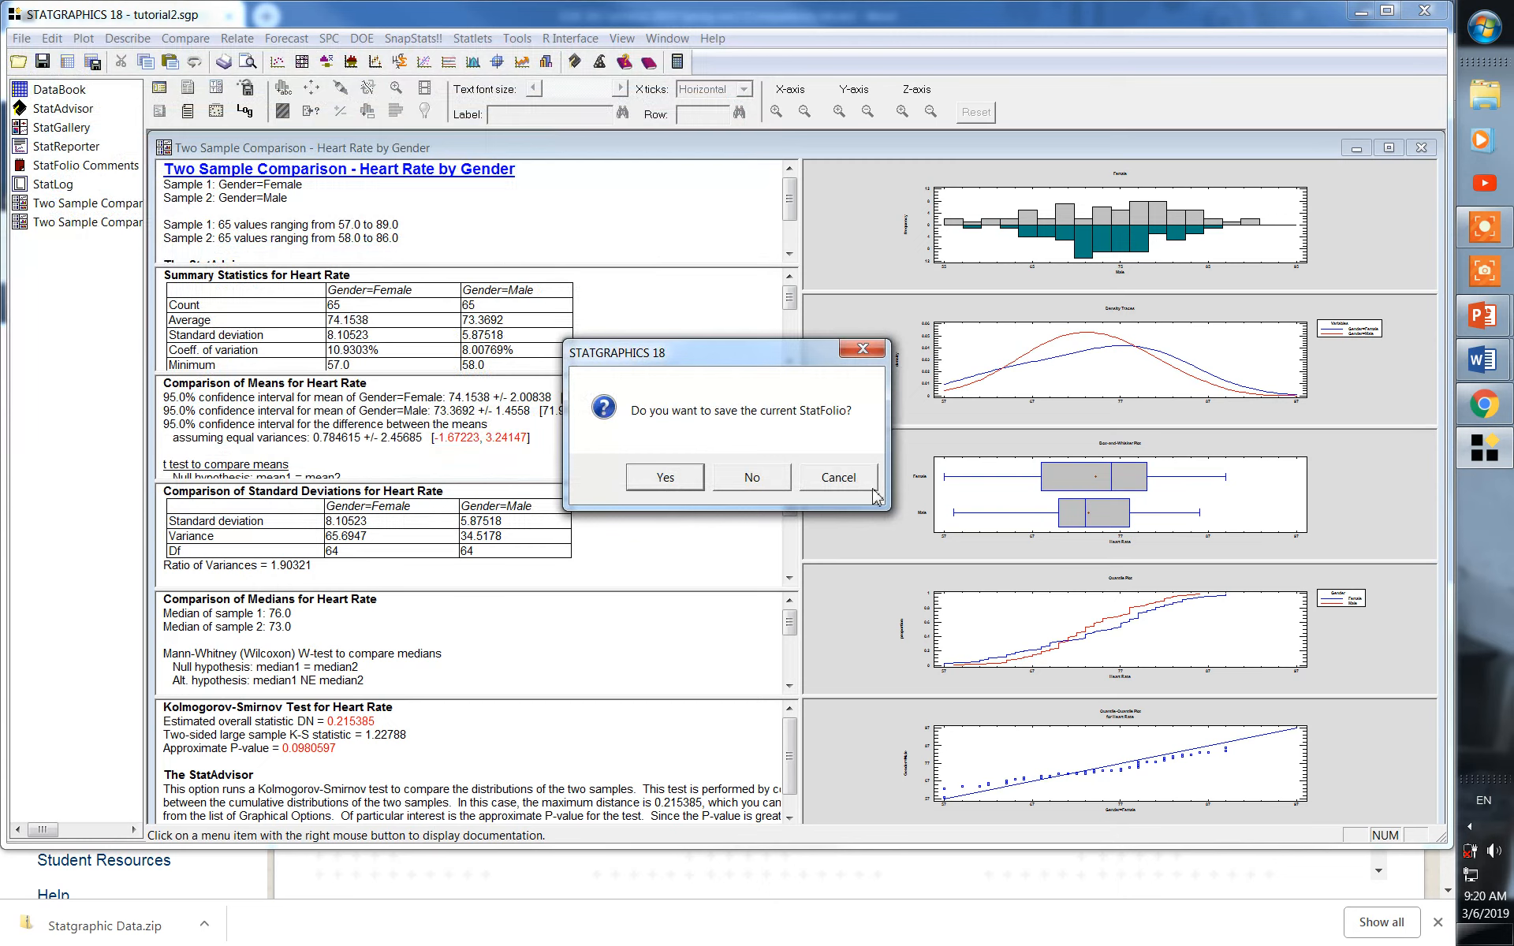
pyautogui.click(753, 478)
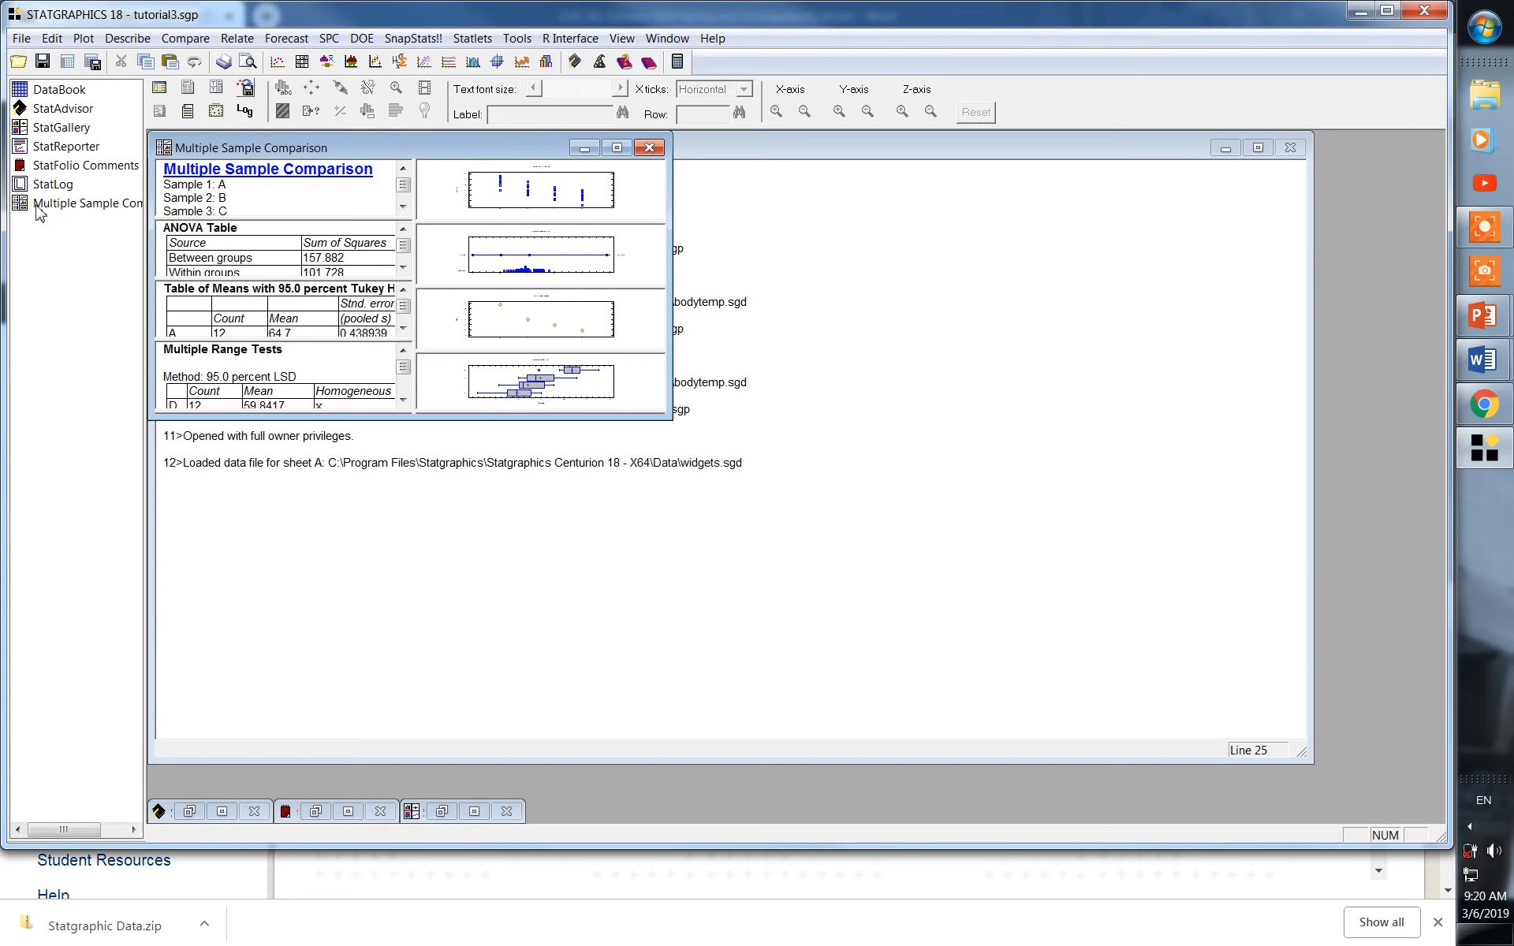
# Step: Show tutorial3's DataBook maximized to view the widgets data in columns A to D
pyautogui.doubleClick(53, 92)
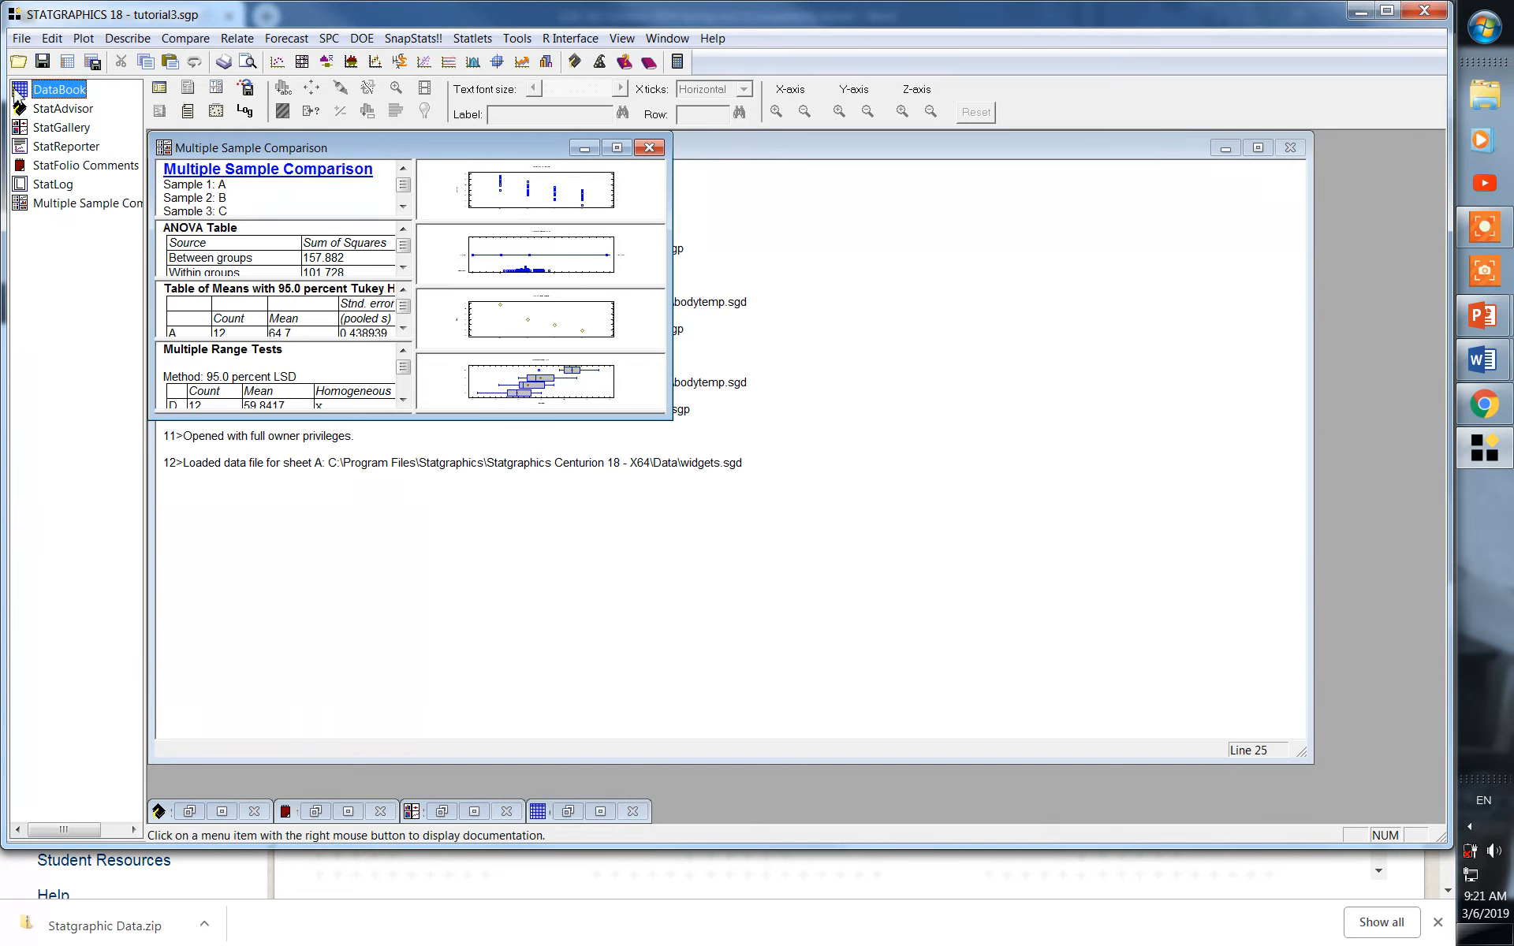
pyautogui.doubleClick(16, 91)
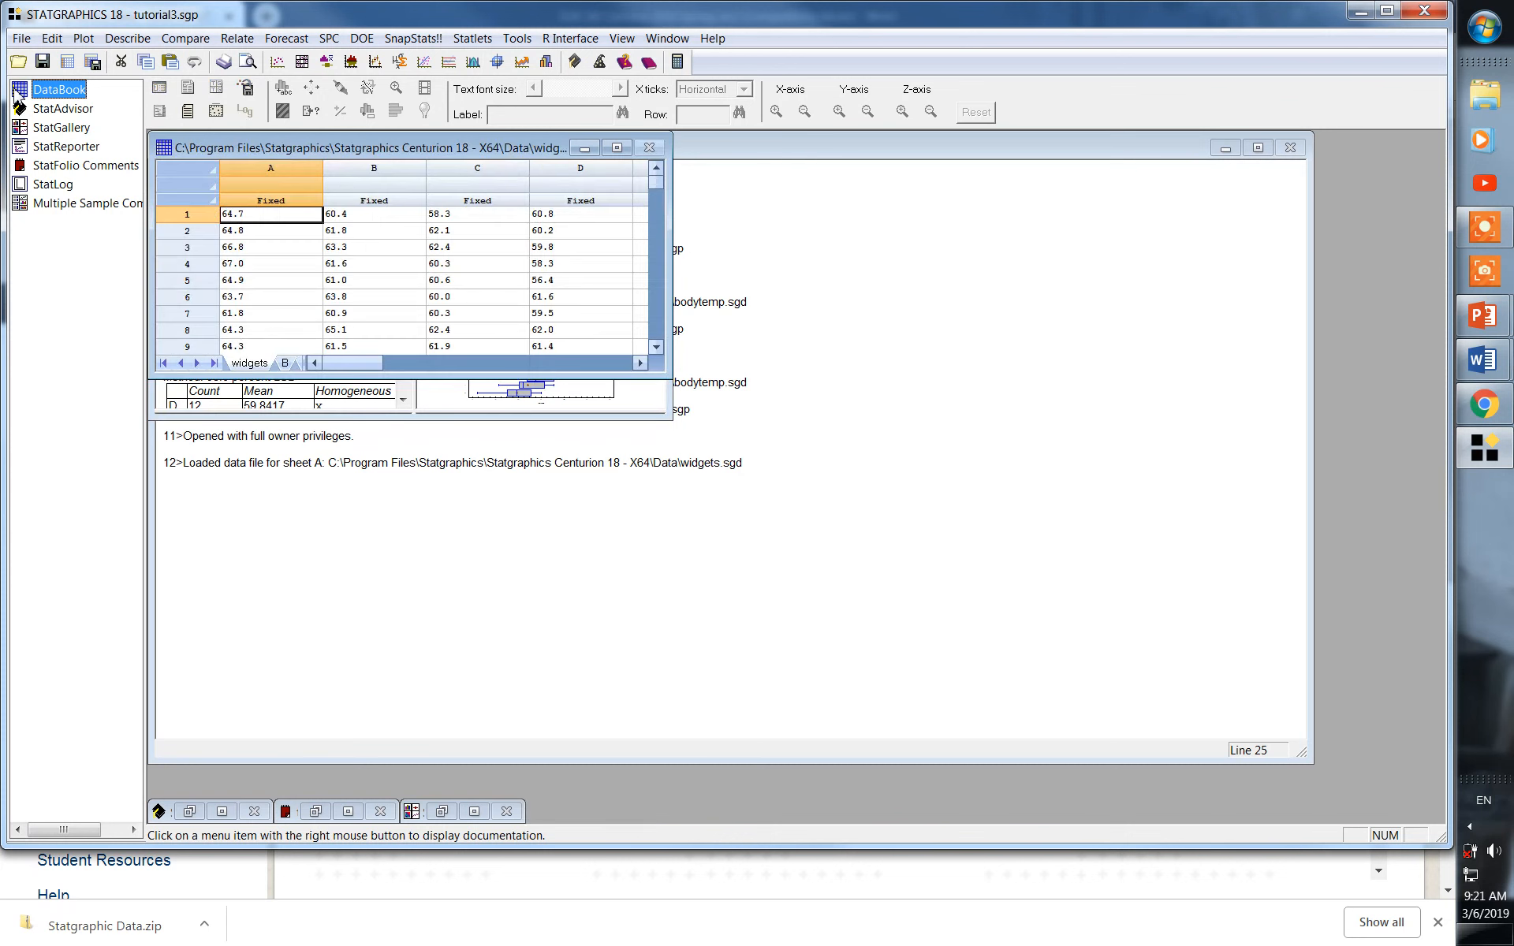
pyautogui.click(619, 149)
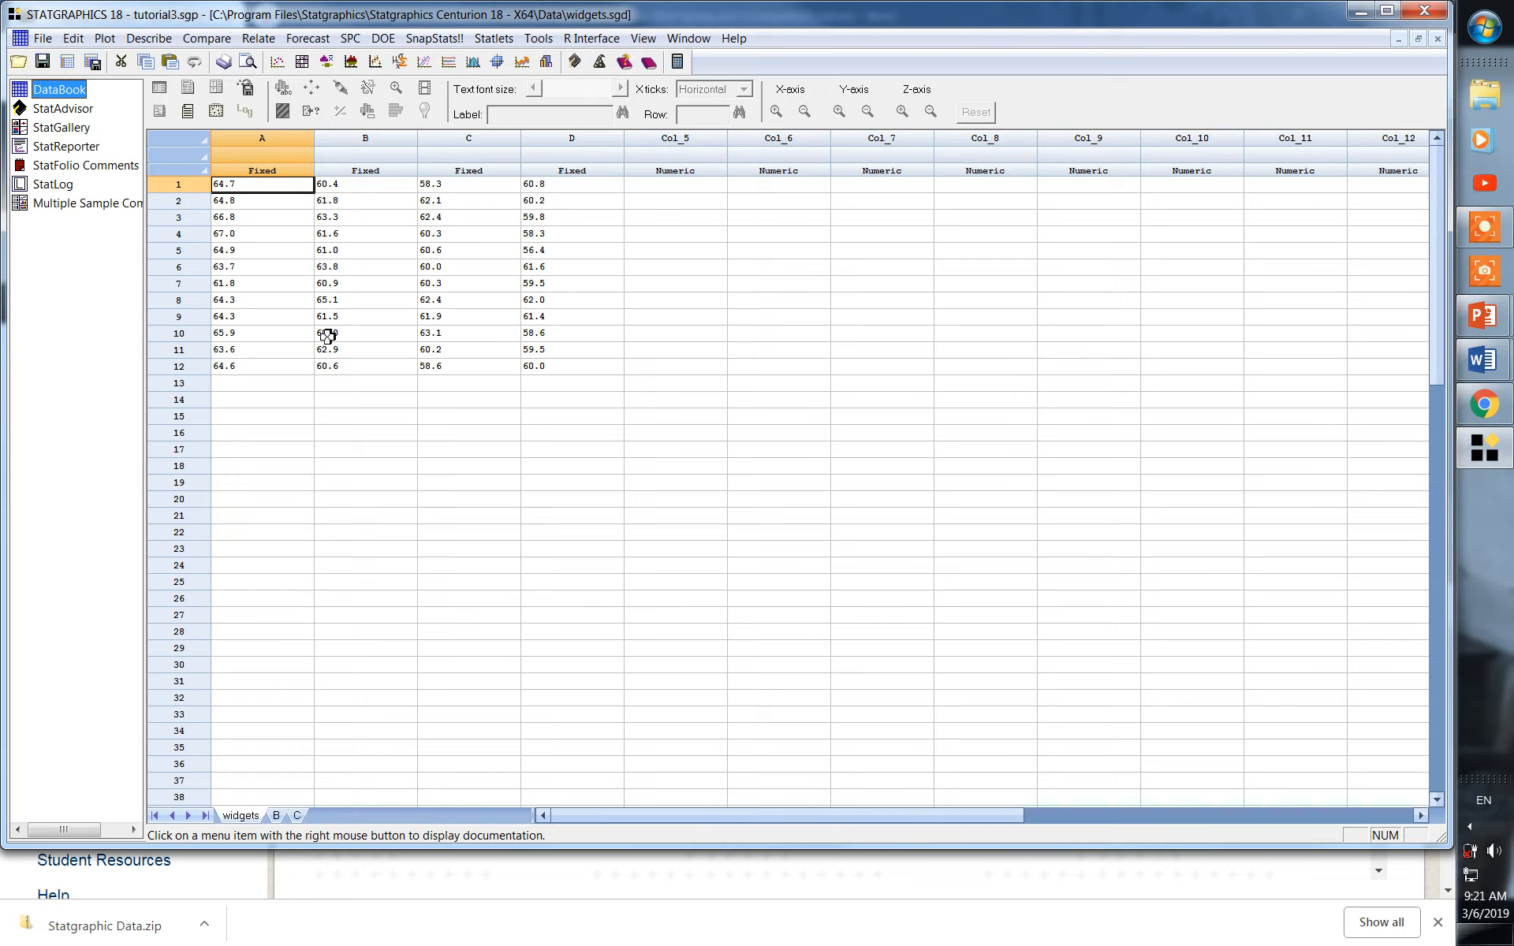
# Step: Inspect the name and type settings of column A in the widgets sheet and leave them without changes
pyautogui.doubleClick(282, 150)
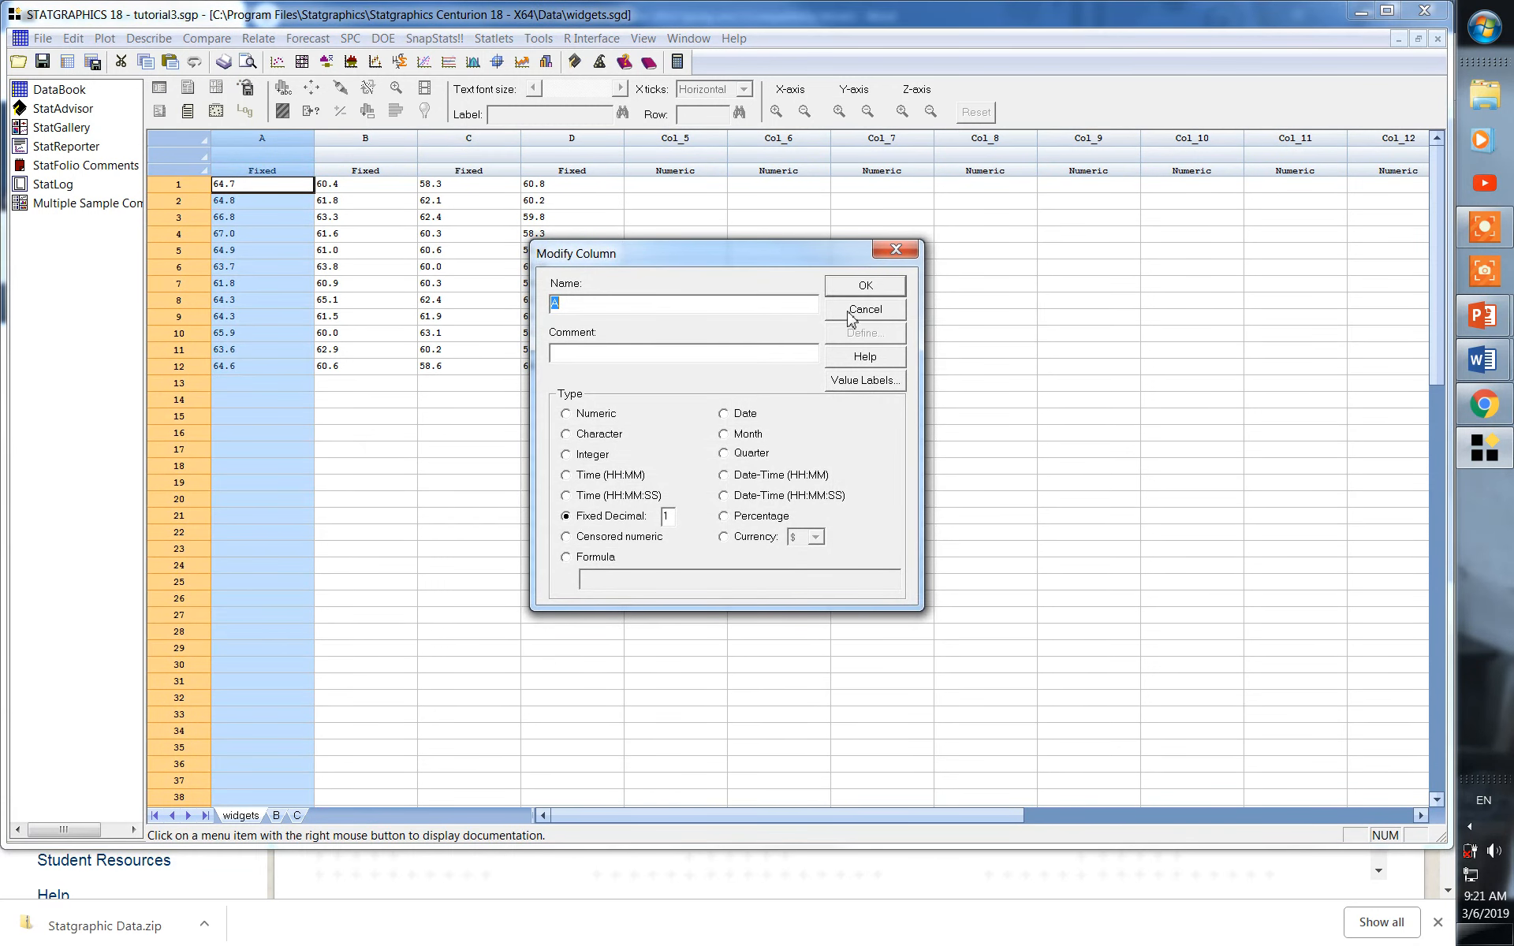
pyautogui.click(903, 254)
# Step: Review tutorial3's StatAdvisor, StatGallery, StatReporter, StatFolio Comments and StatLog windows in turn
pyautogui.click(86, 111)
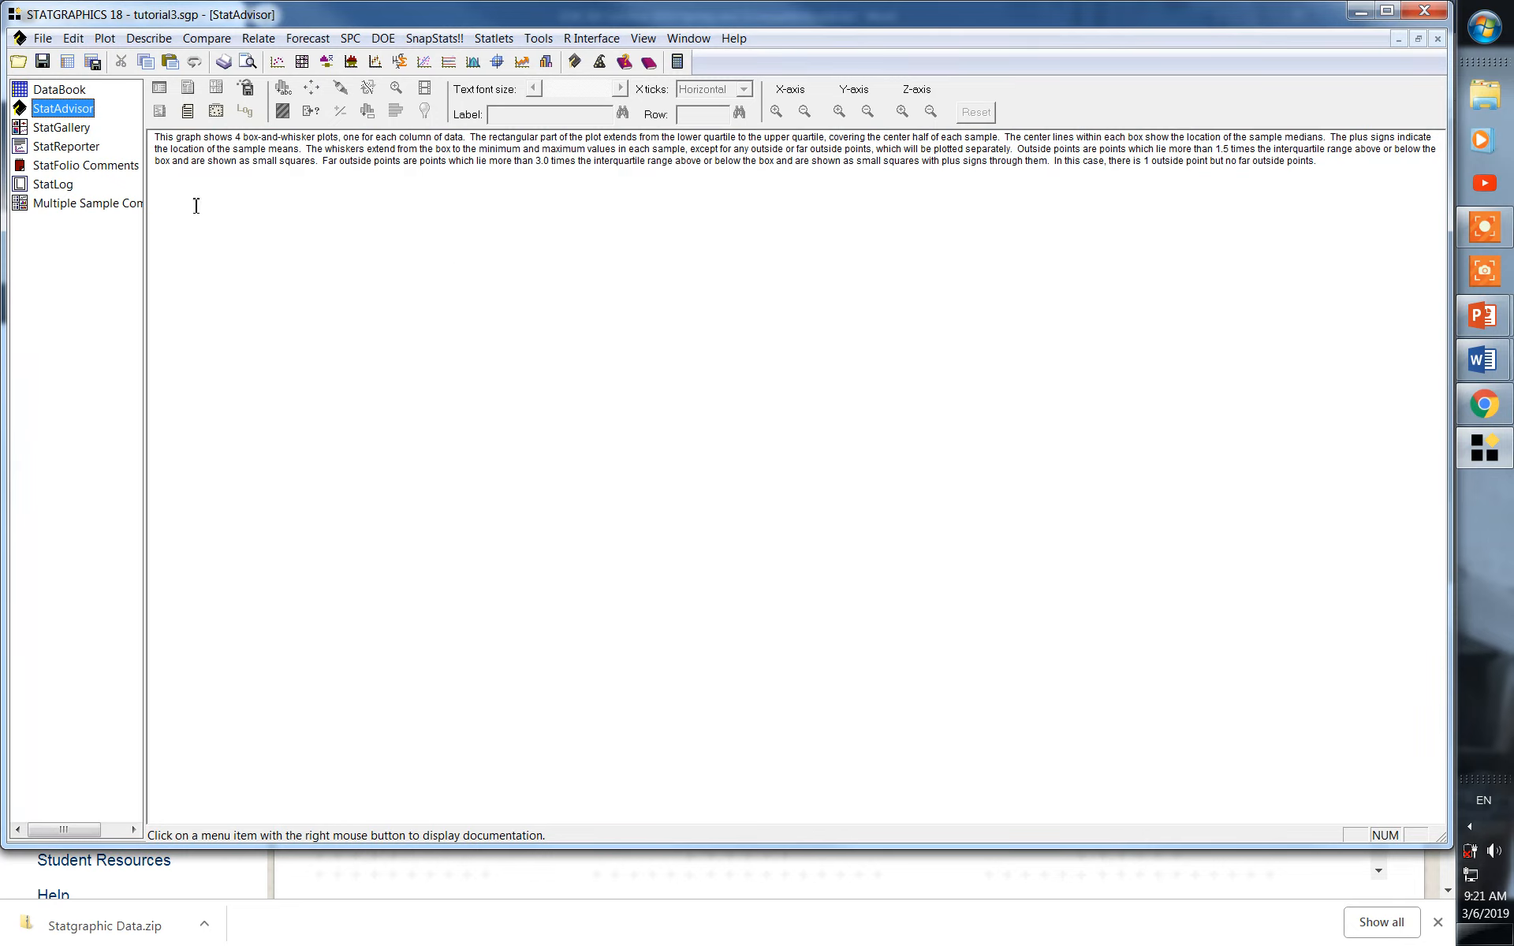
pyautogui.click(62, 129)
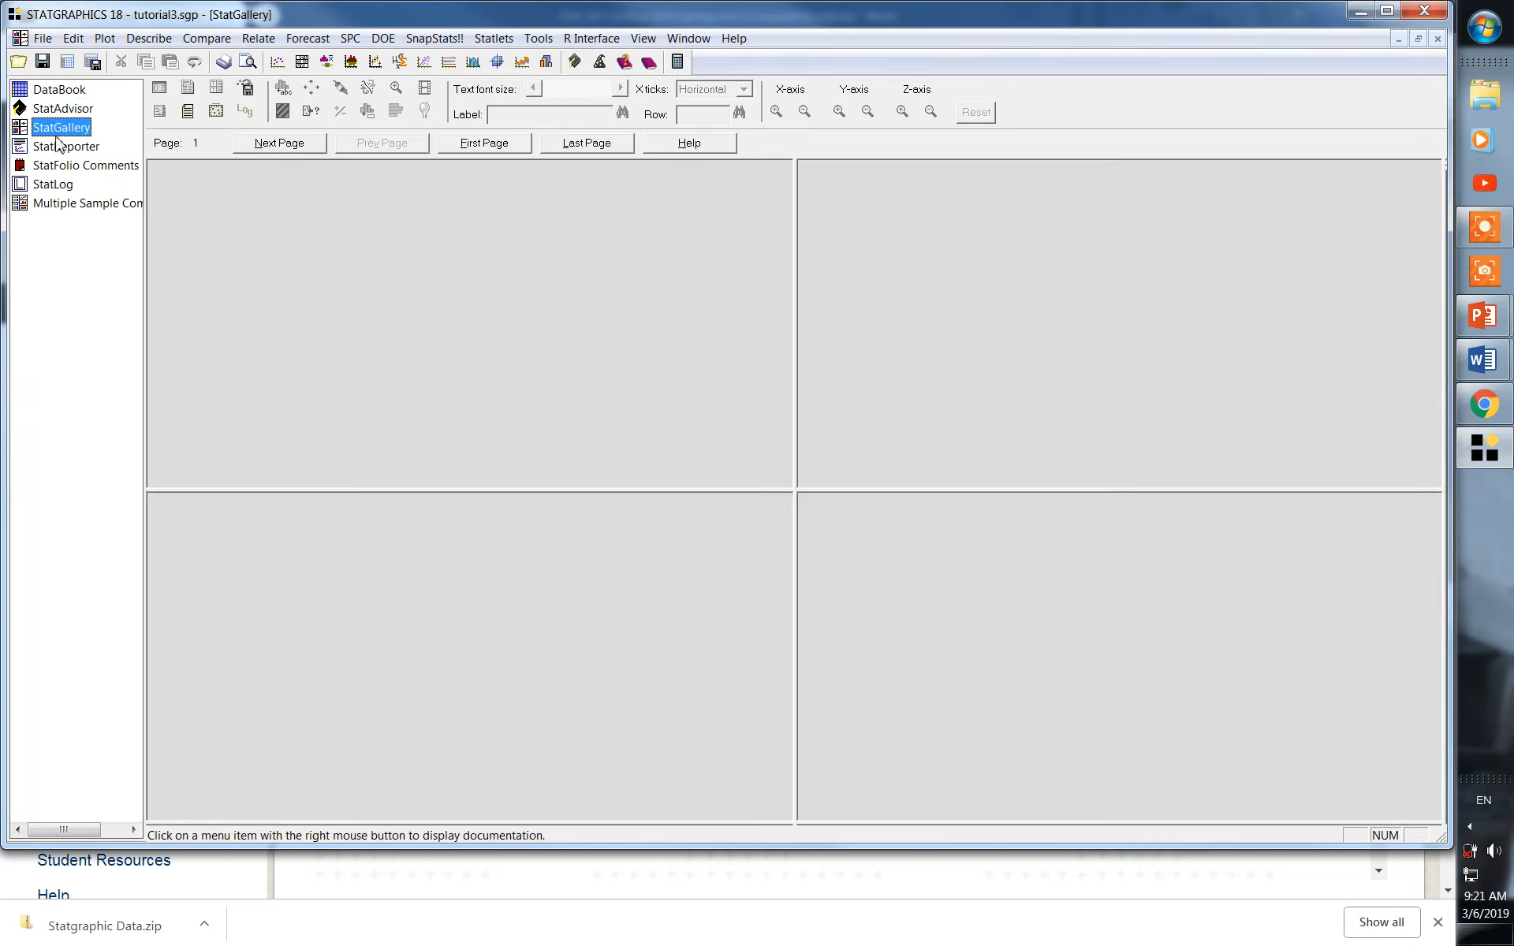
pyautogui.click(58, 148)
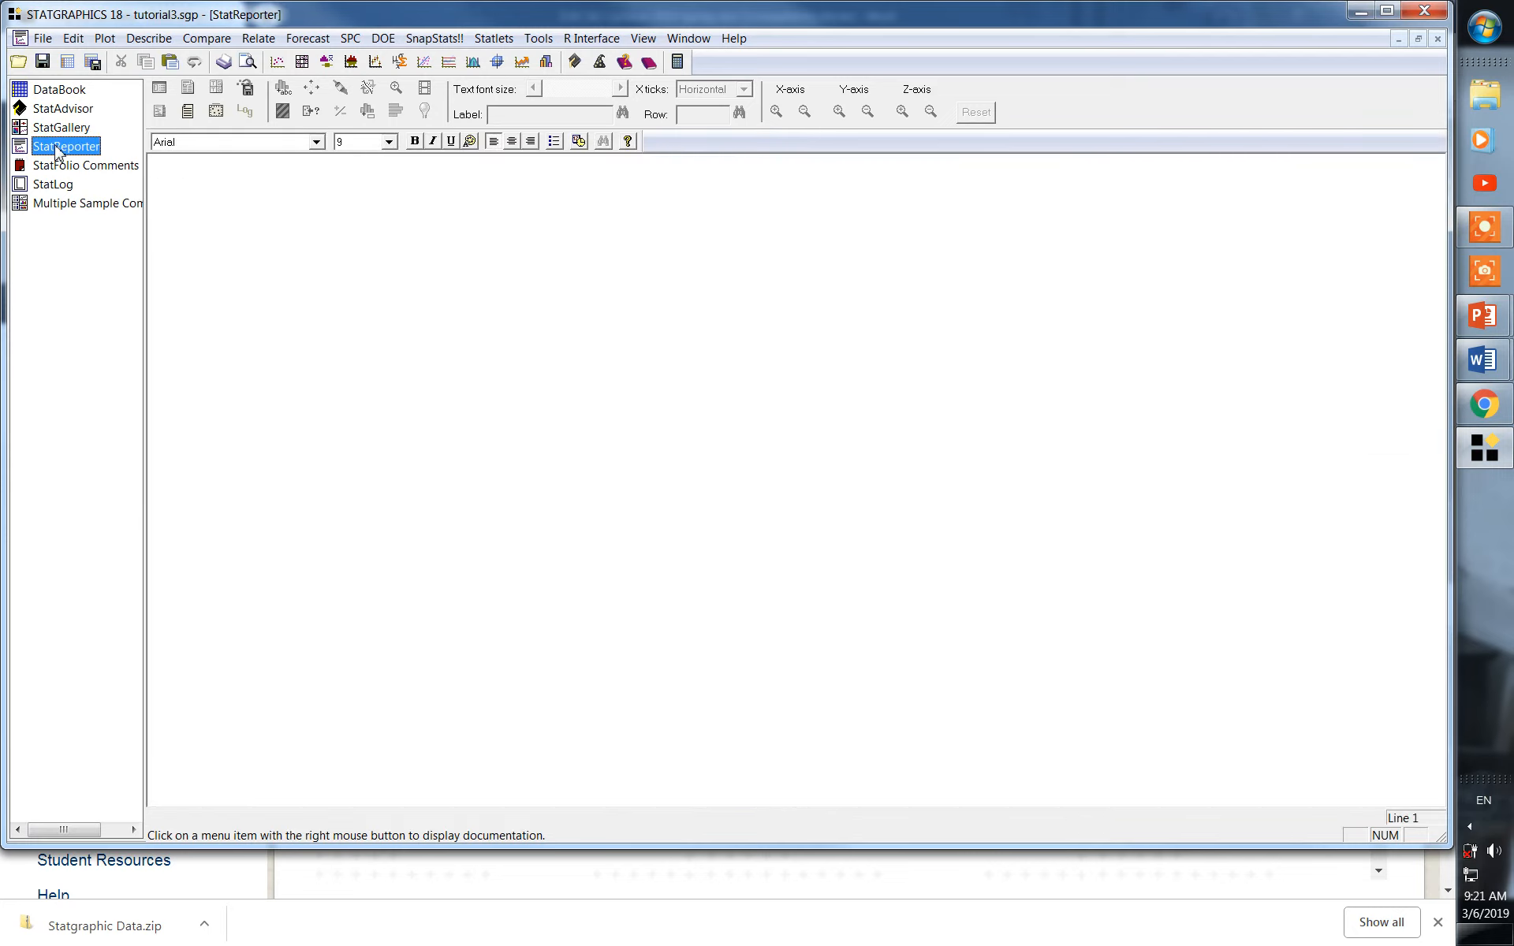
pyautogui.click(67, 168)
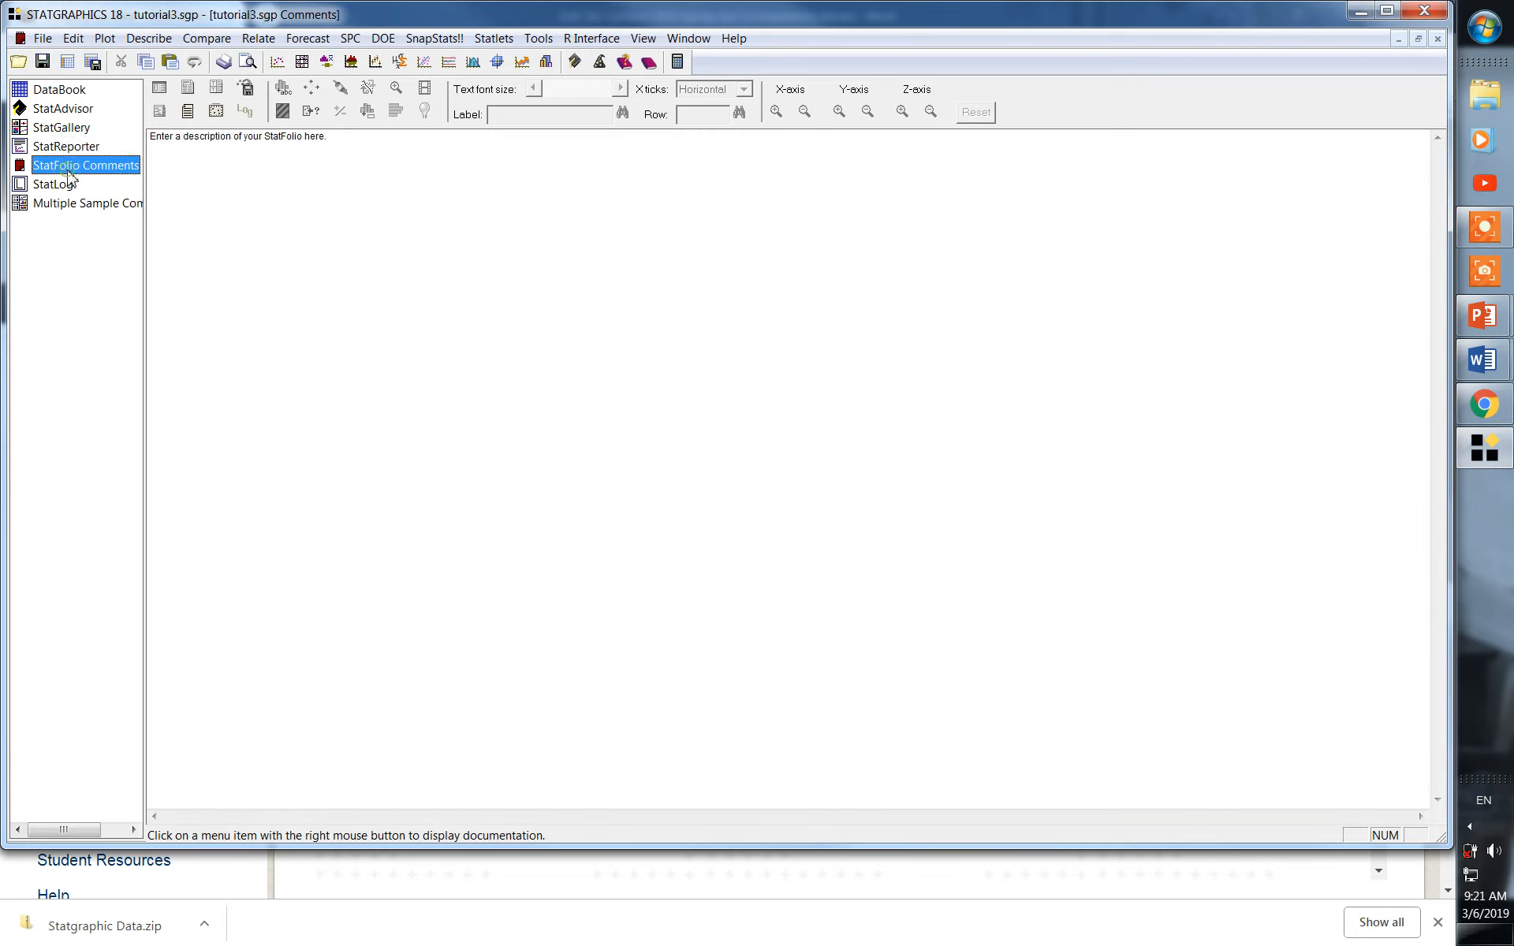
pyautogui.click(53, 187)
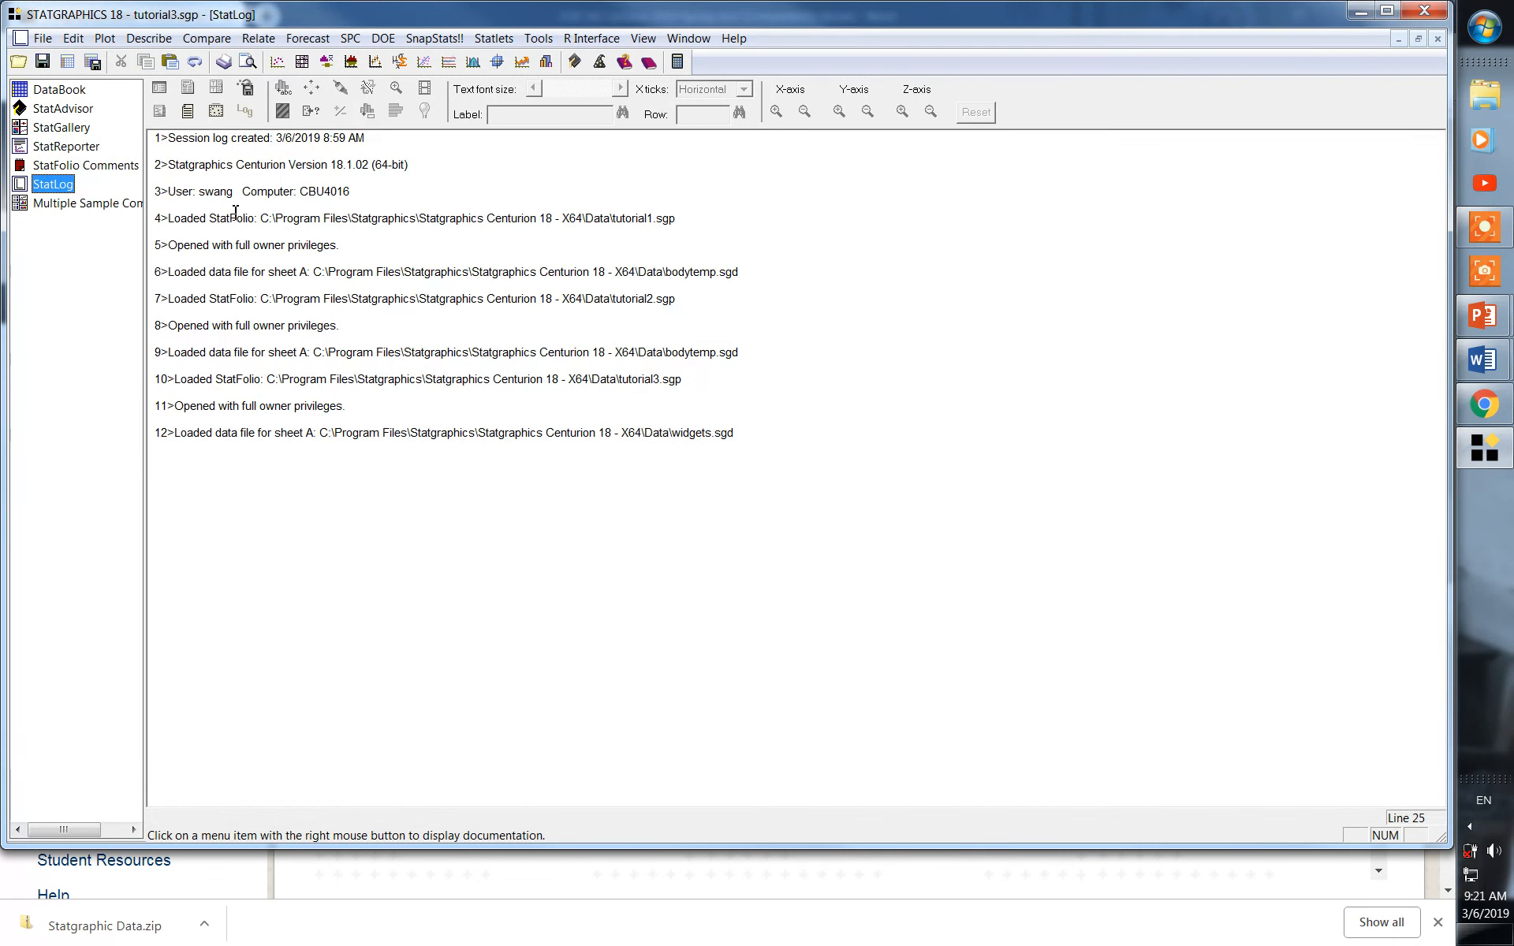
# Step: Show the Multiple Sample Comparison analysis and enlarge its box-and-whisker plot of samples A to D before restoring the layout
pyautogui.click(90, 207)
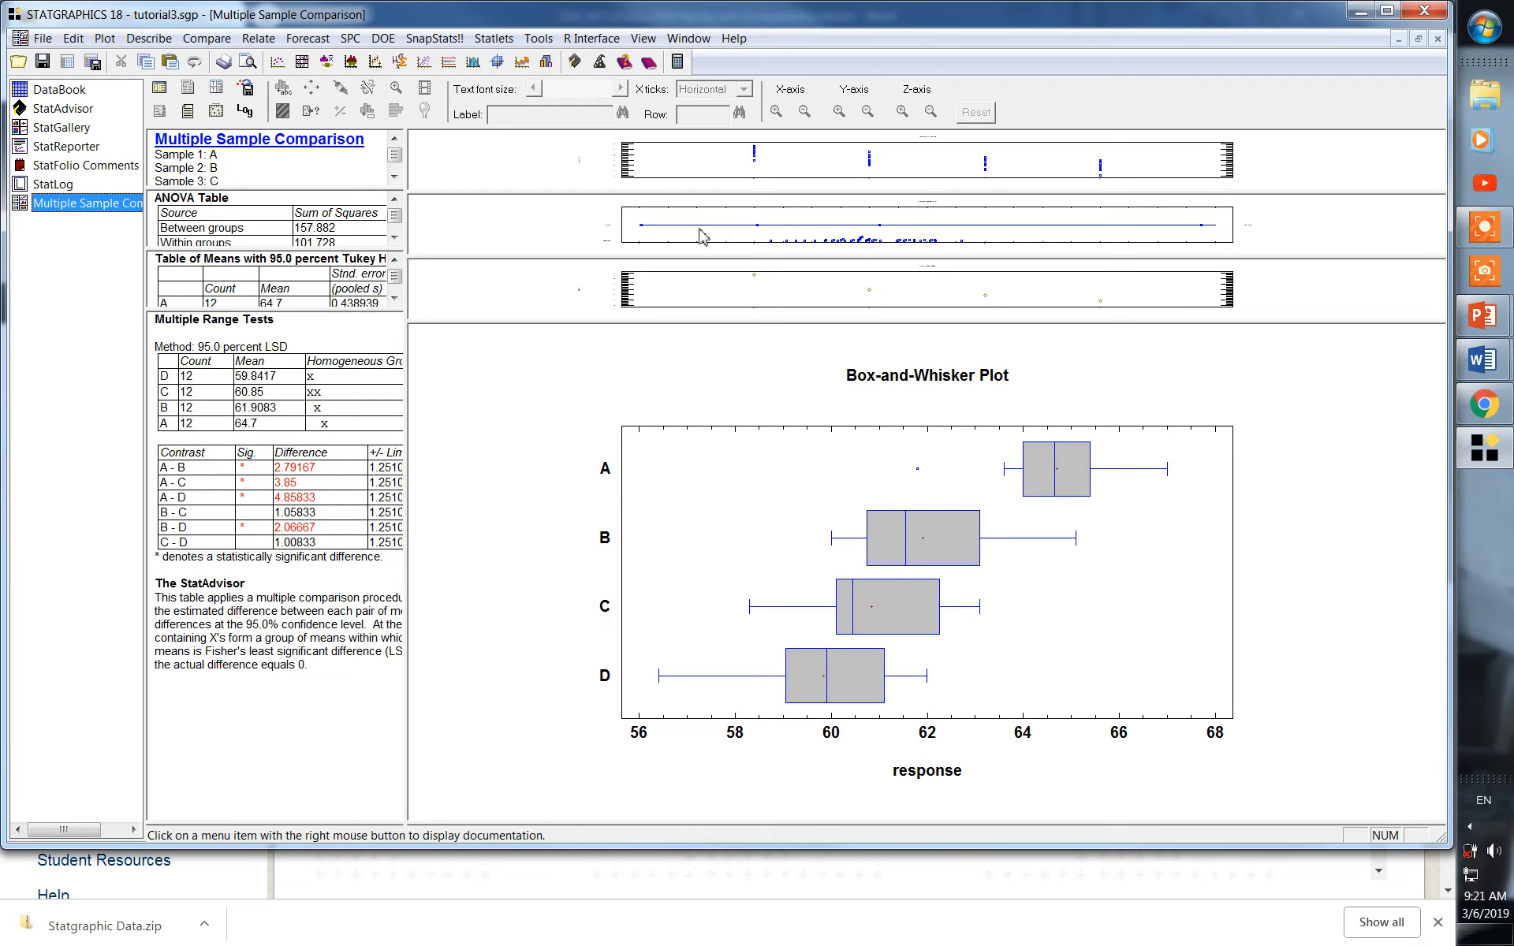
pyautogui.doubleClick(1164, 566)
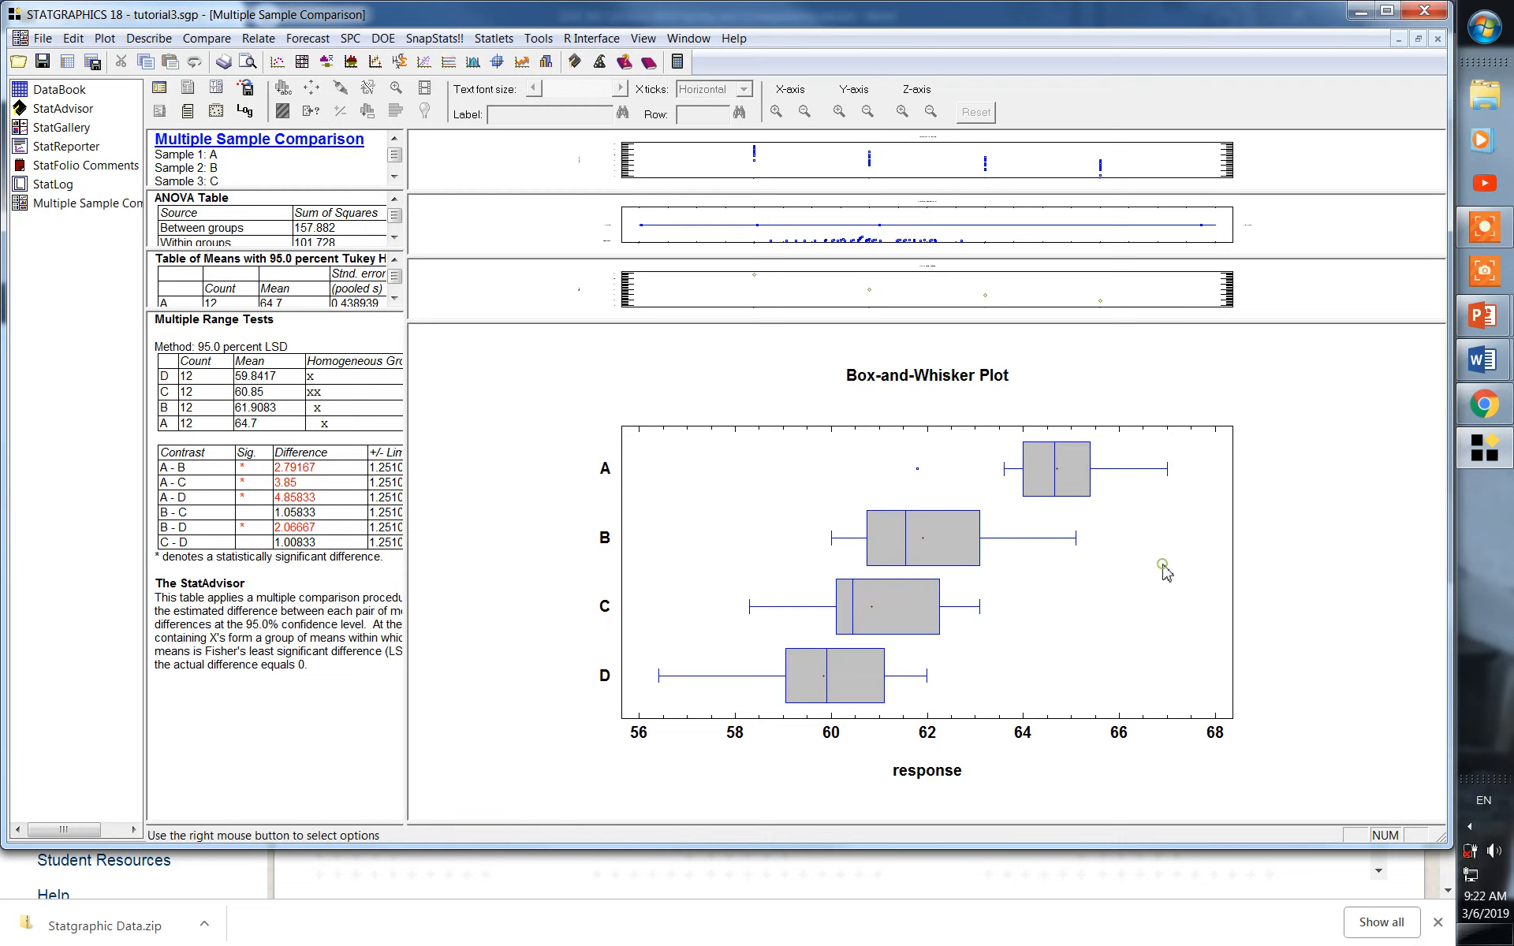
pyautogui.doubleClick(1327, 512)
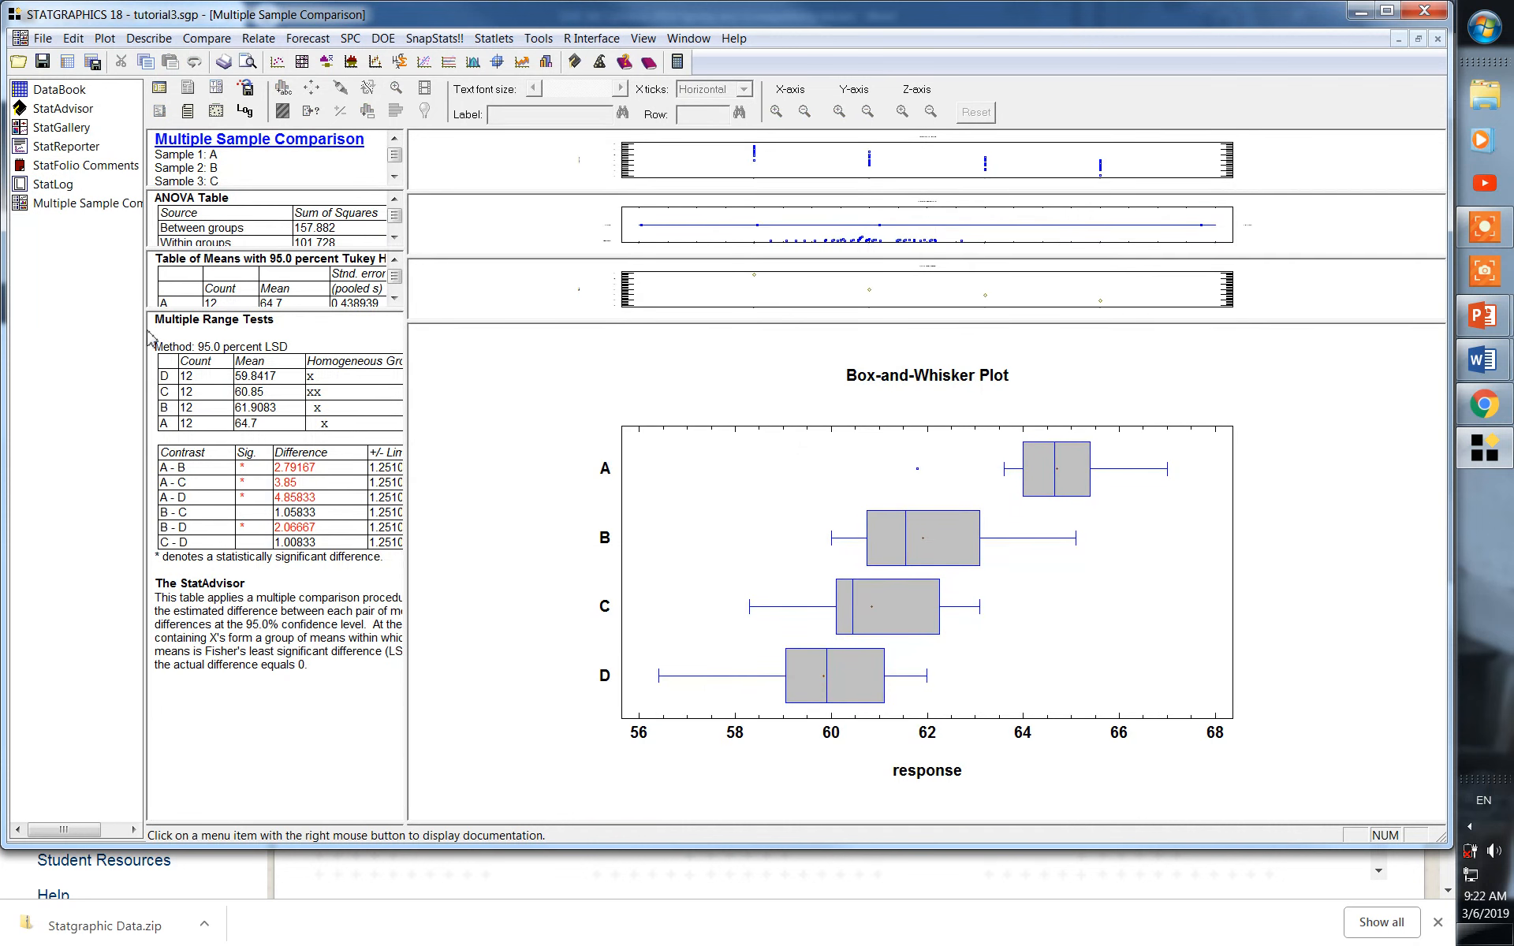
# Step: Enlarge the ANOVA Table and the Multiple Sample Comparison summary in turn, reading their StatAdvisor notes before restoring the layout
pyautogui.doubleClick(227, 227)
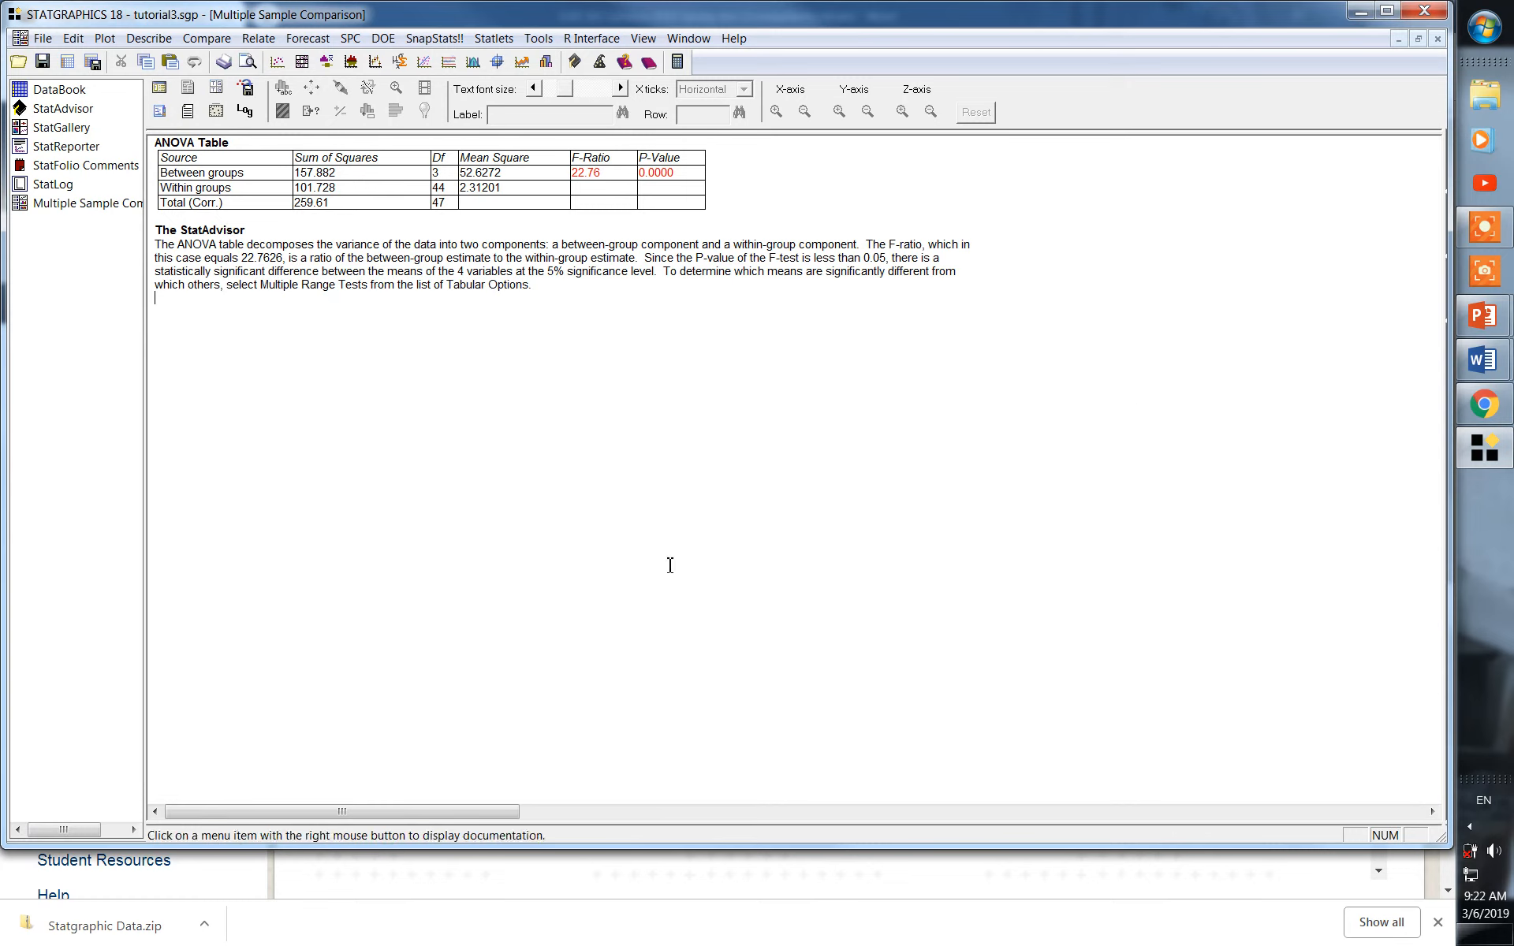
pyautogui.doubleClick(609, 525)
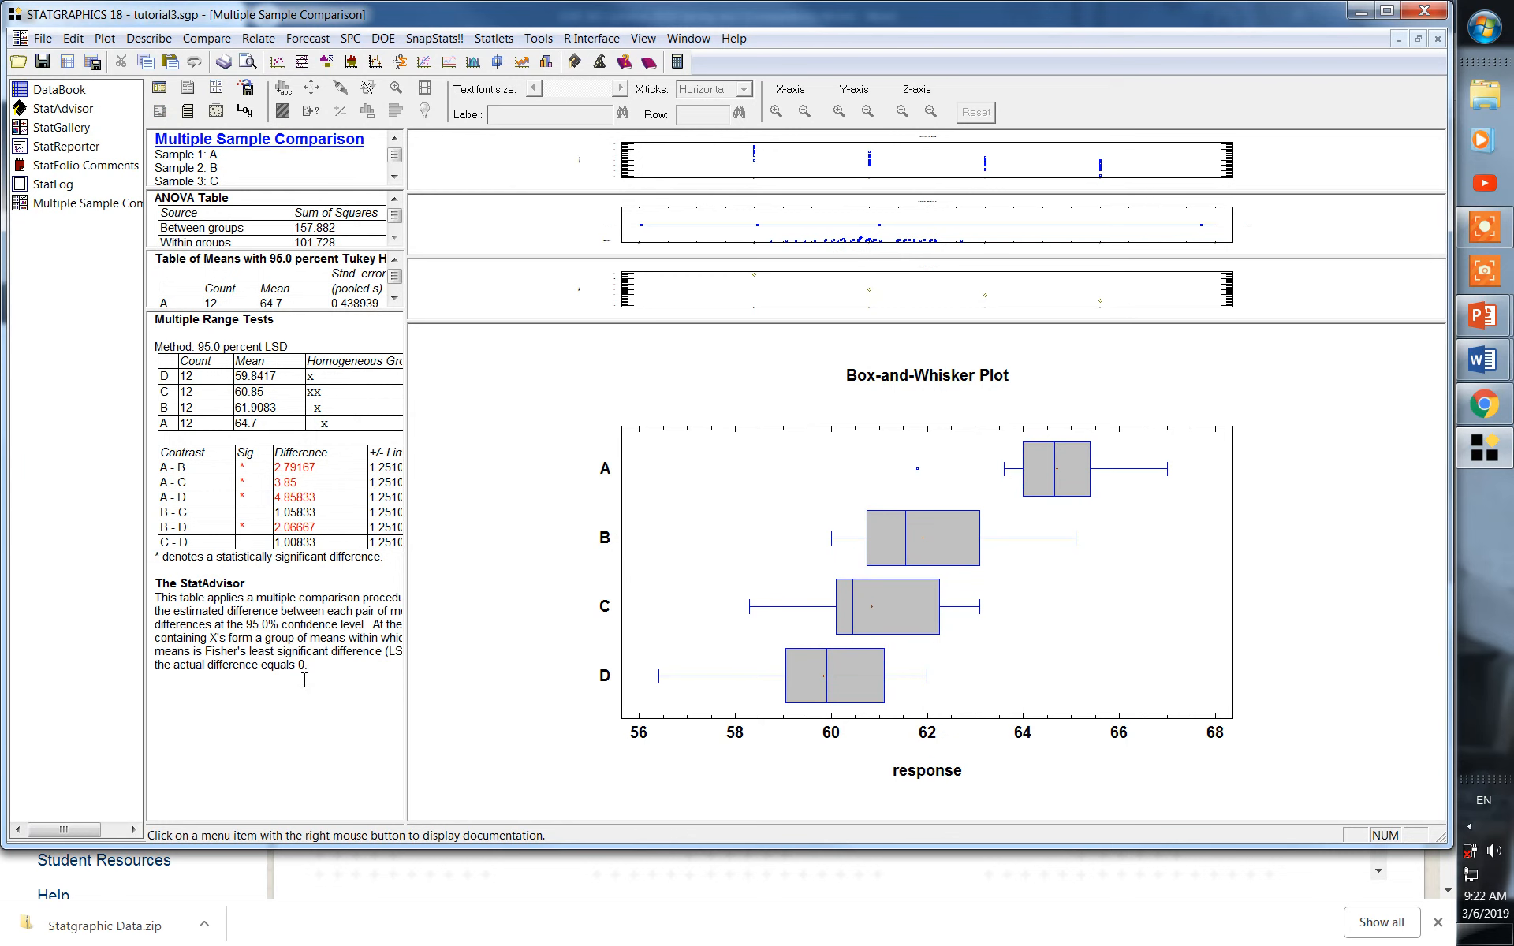
pyautogui.doubleClick(302, 169)
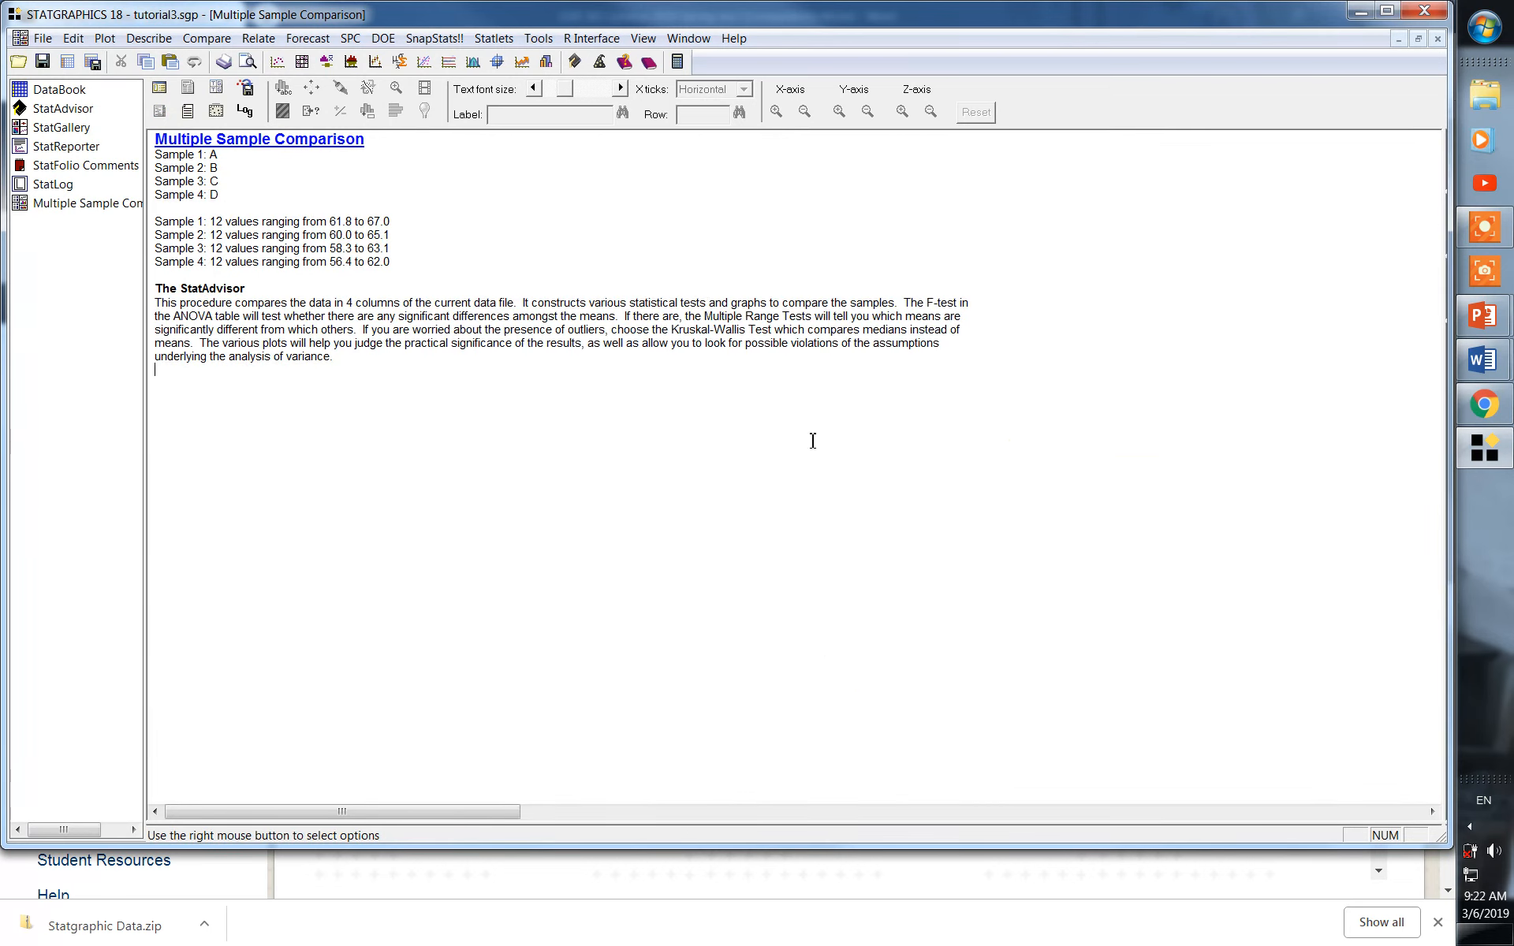
pyautogui.doubleClick(435, 433)
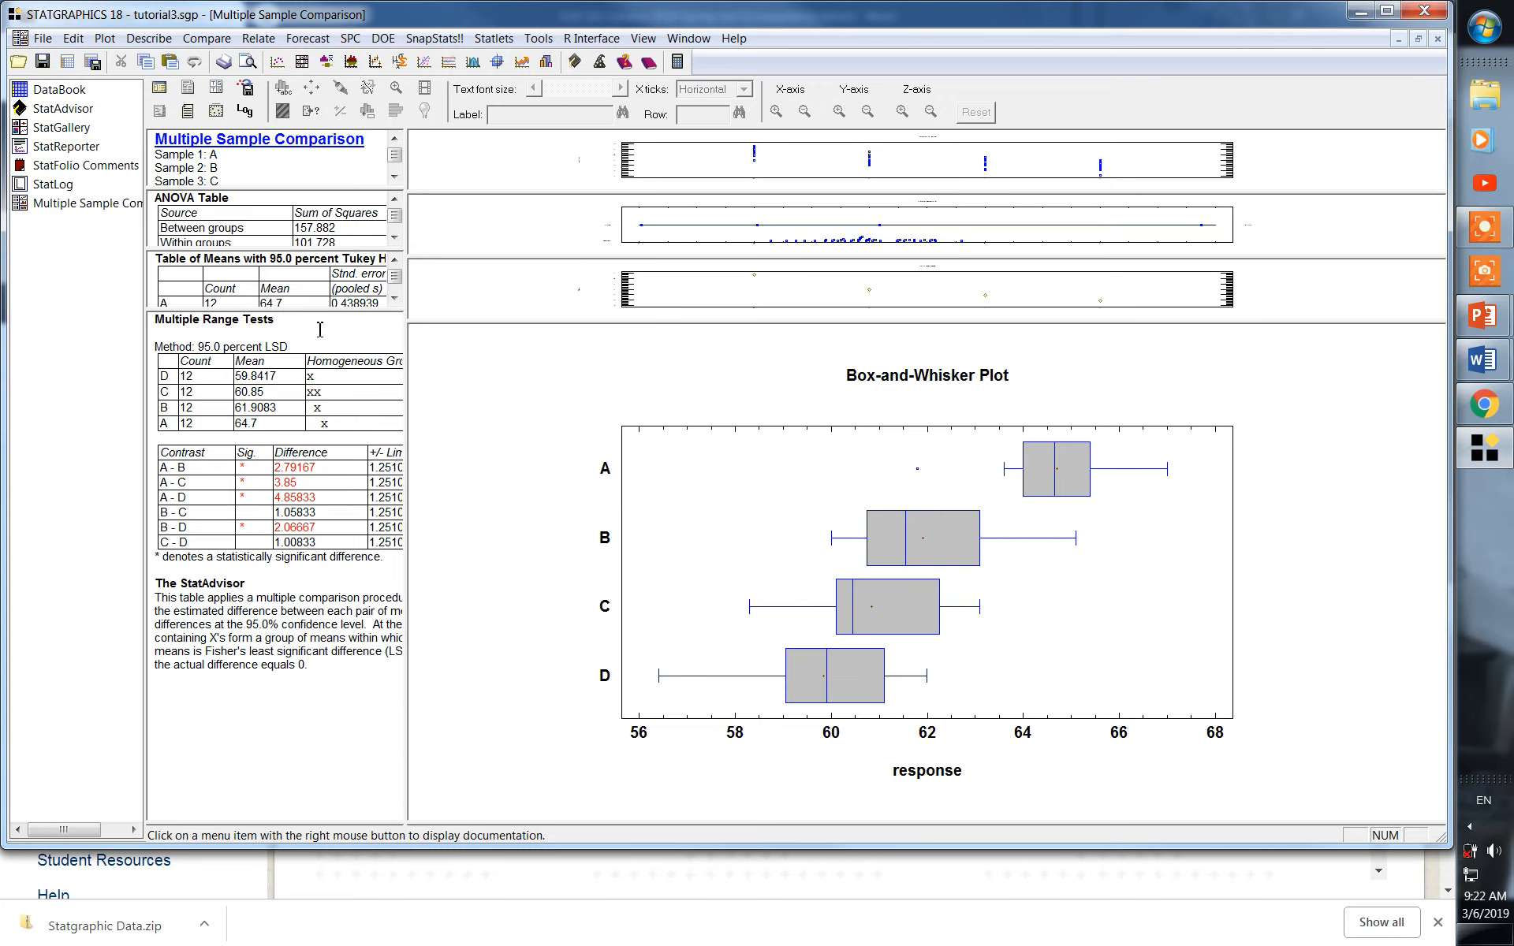
# Step: Enlarge the Table of Means with 95.0 percent Tukey HSD intervals to read each sample's mean and limits, restoring the layout at the end
pyautogui.doubleClick(317, 279)
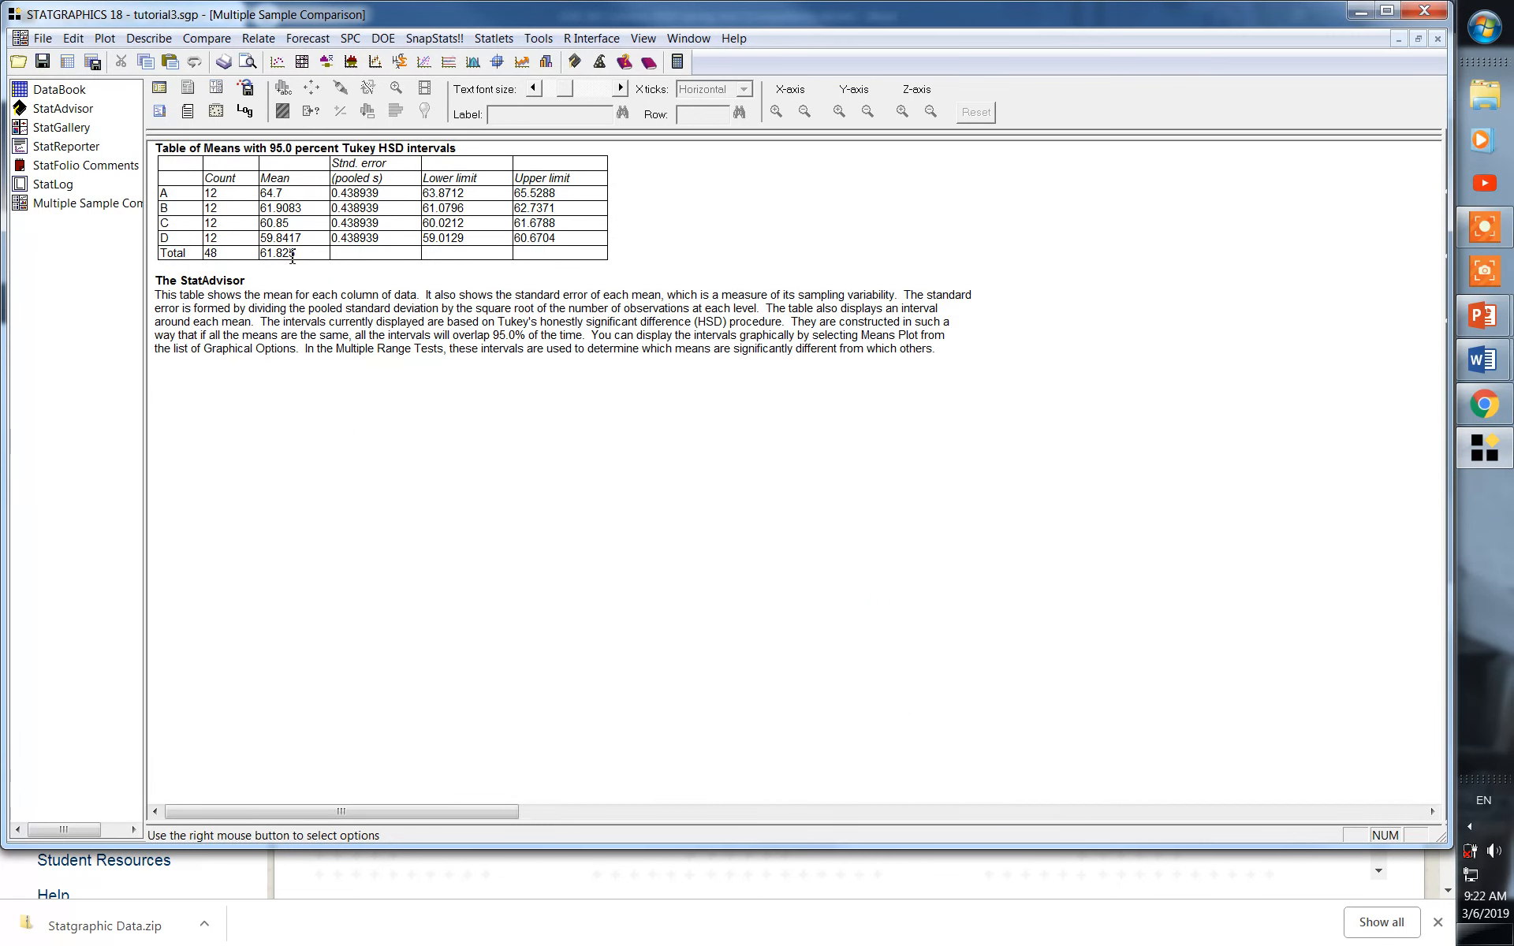
pyautogui.doubleClick(351, 541)
pyautogui.doubleClick(324, 291)
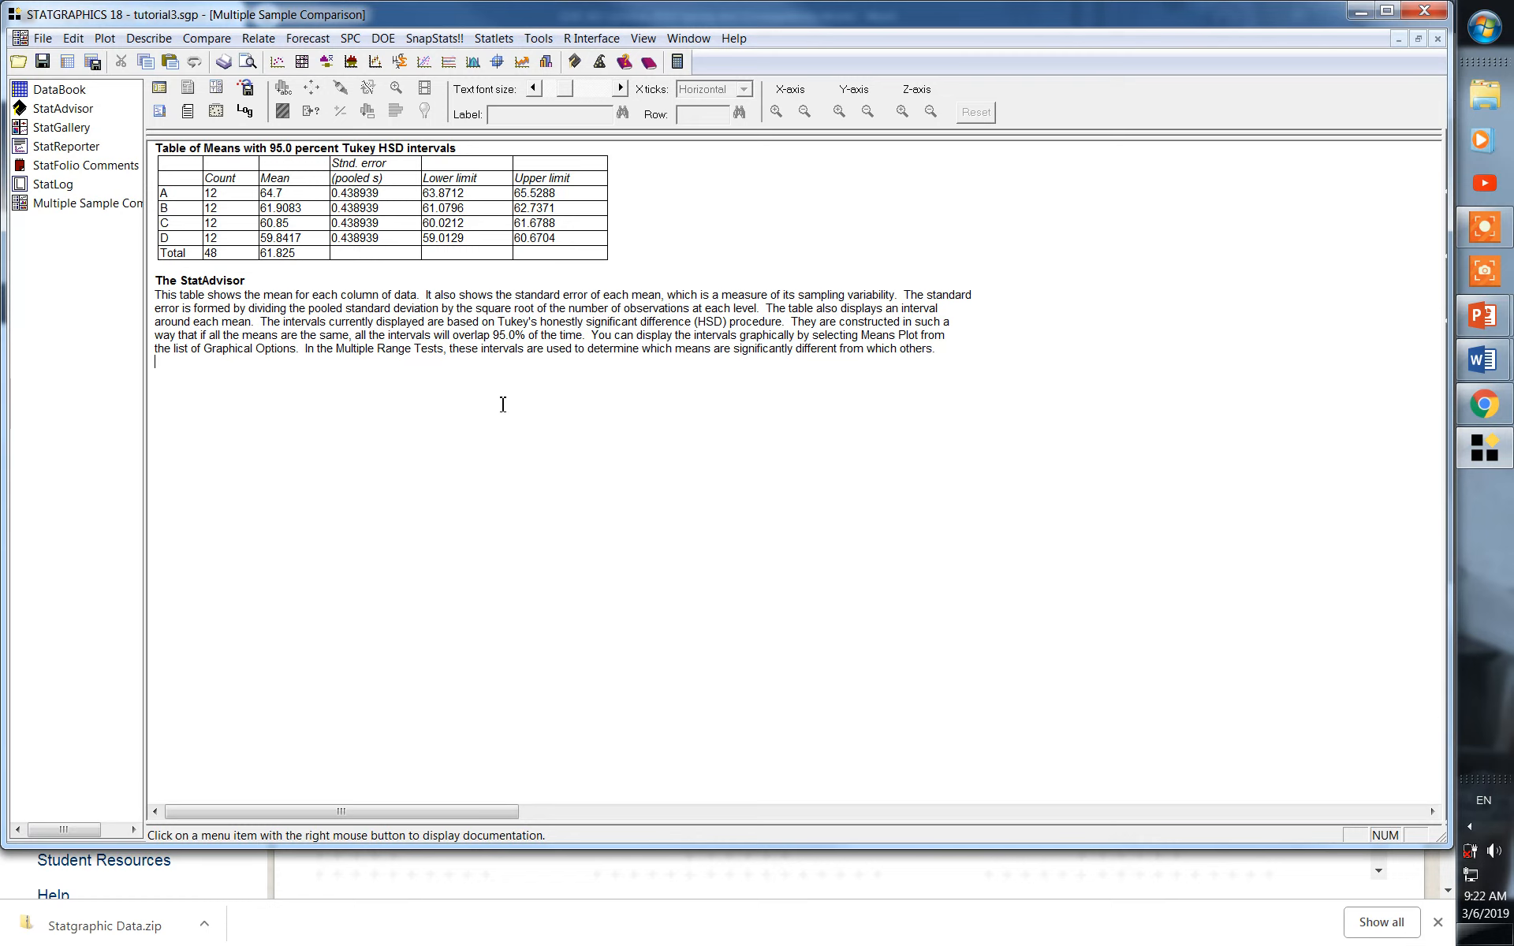
pyautogui.doubleClick(687, 258)
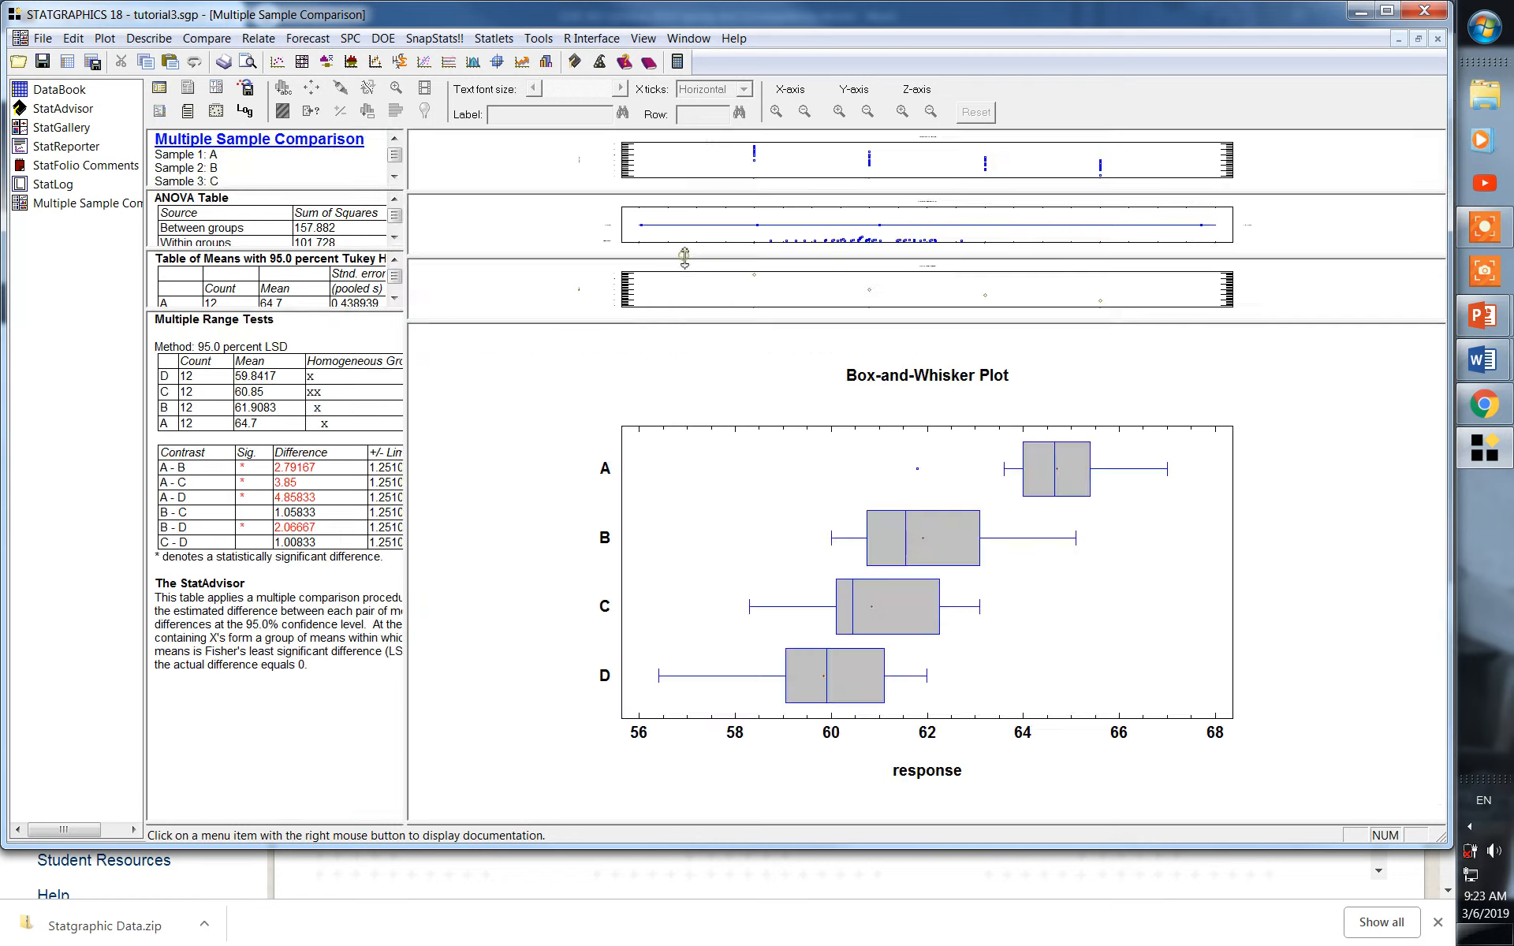
# Step: Read the F-ratio and P-value in the enlarged ANOVA Table and the pairwise contrasts in the enlarged Multiple Range Tests, restoring the layout
pyautogui.doubleClick(200, 221)
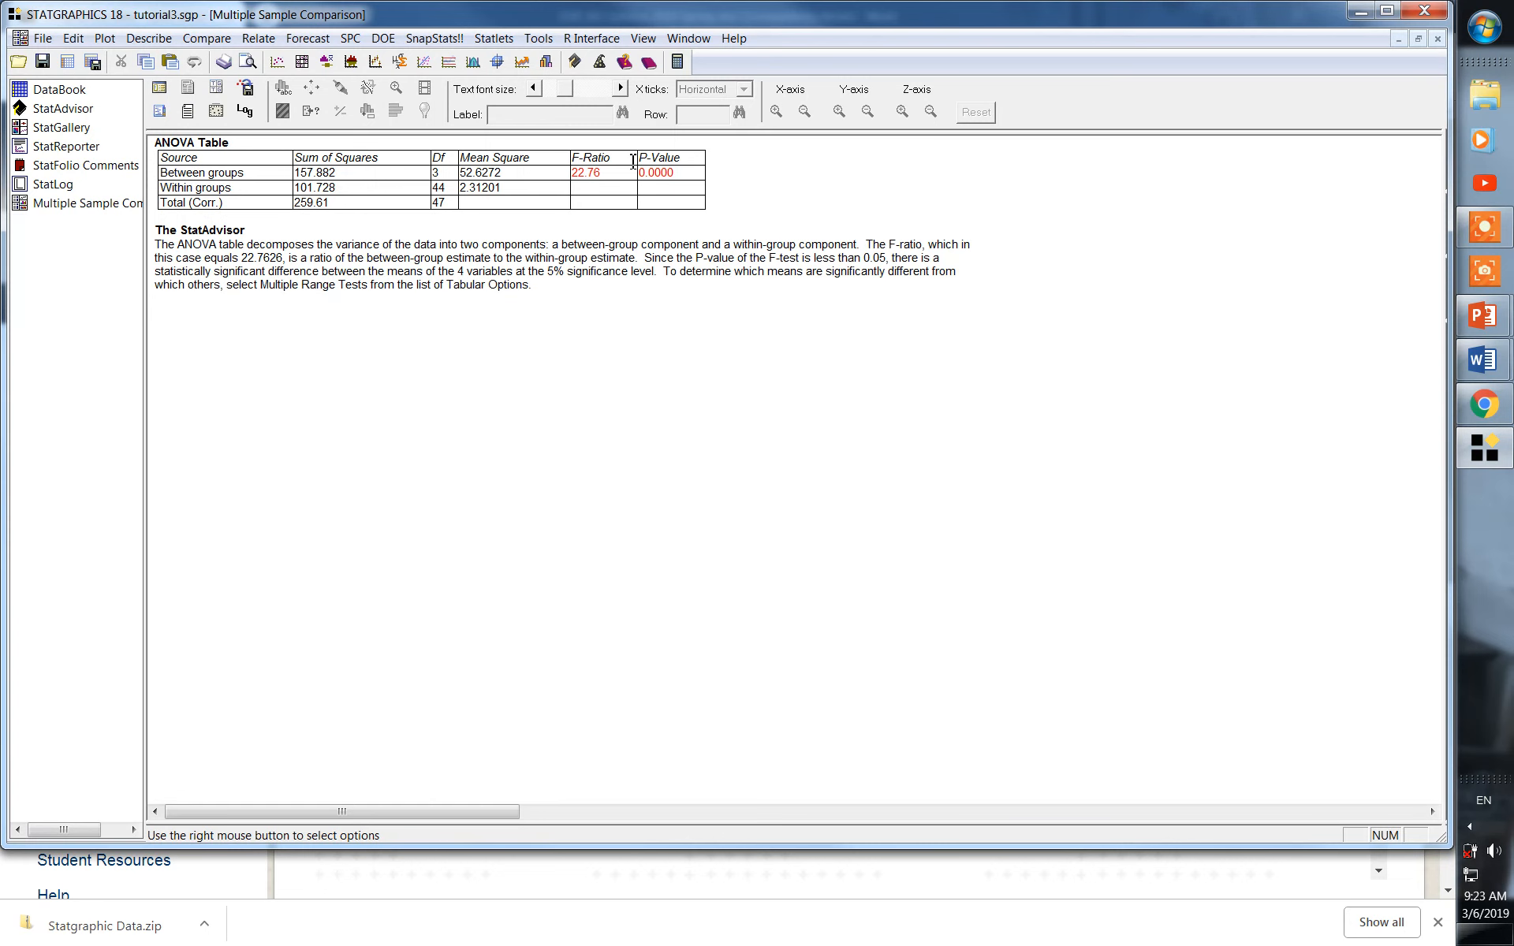
pyautogui.doubleClick(554, 414)
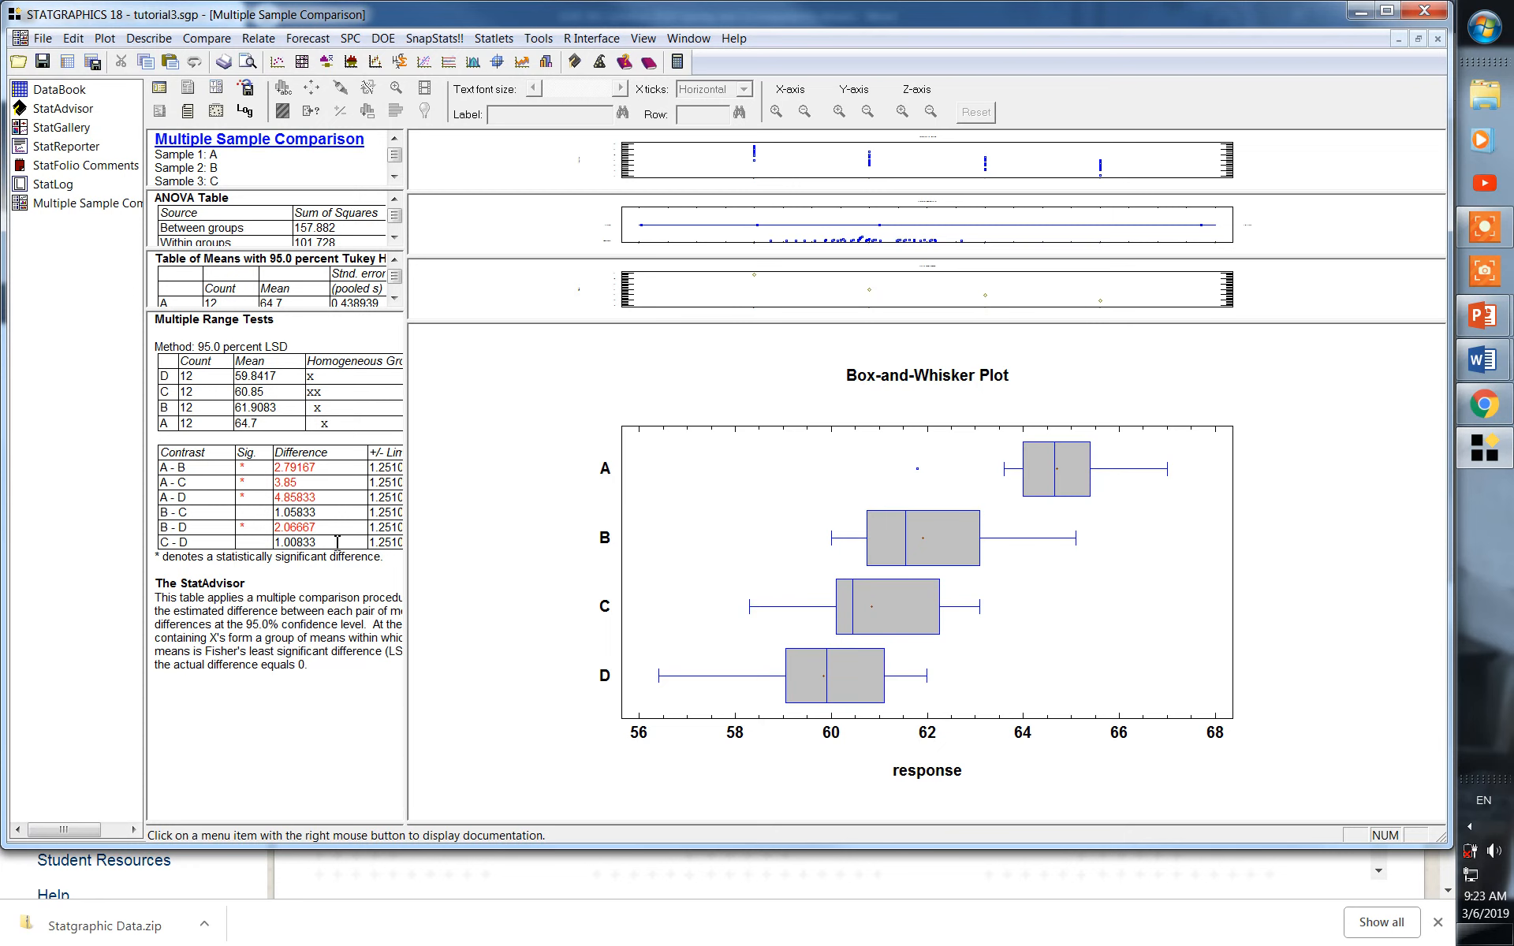
pyautogui.doubleClick(226, 517)
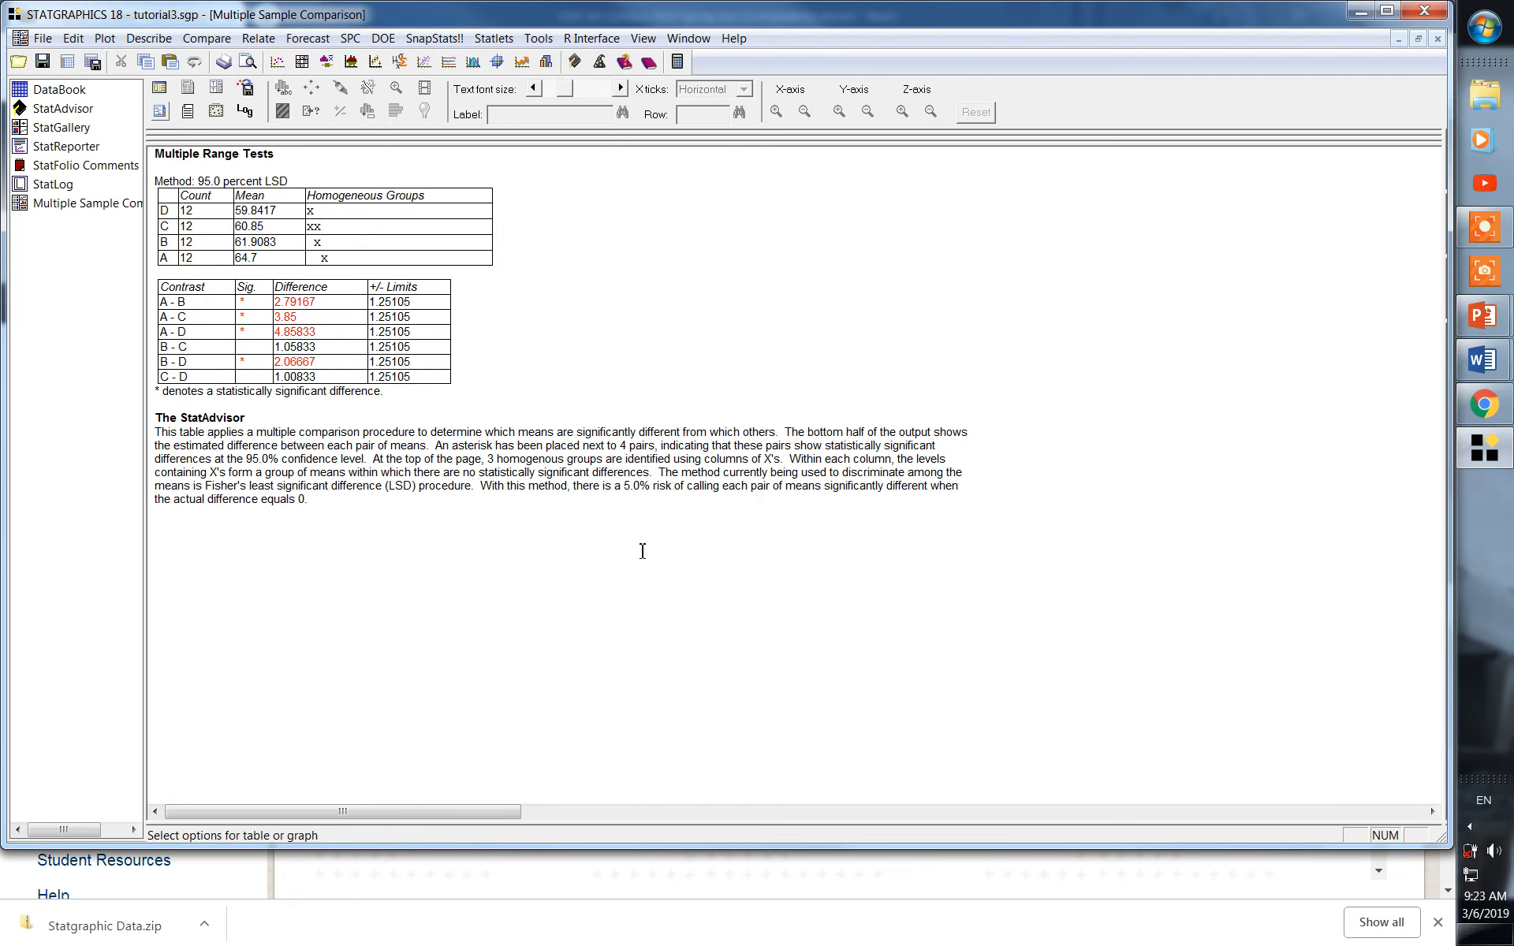
pyautogui.doubleClick(638, 606)
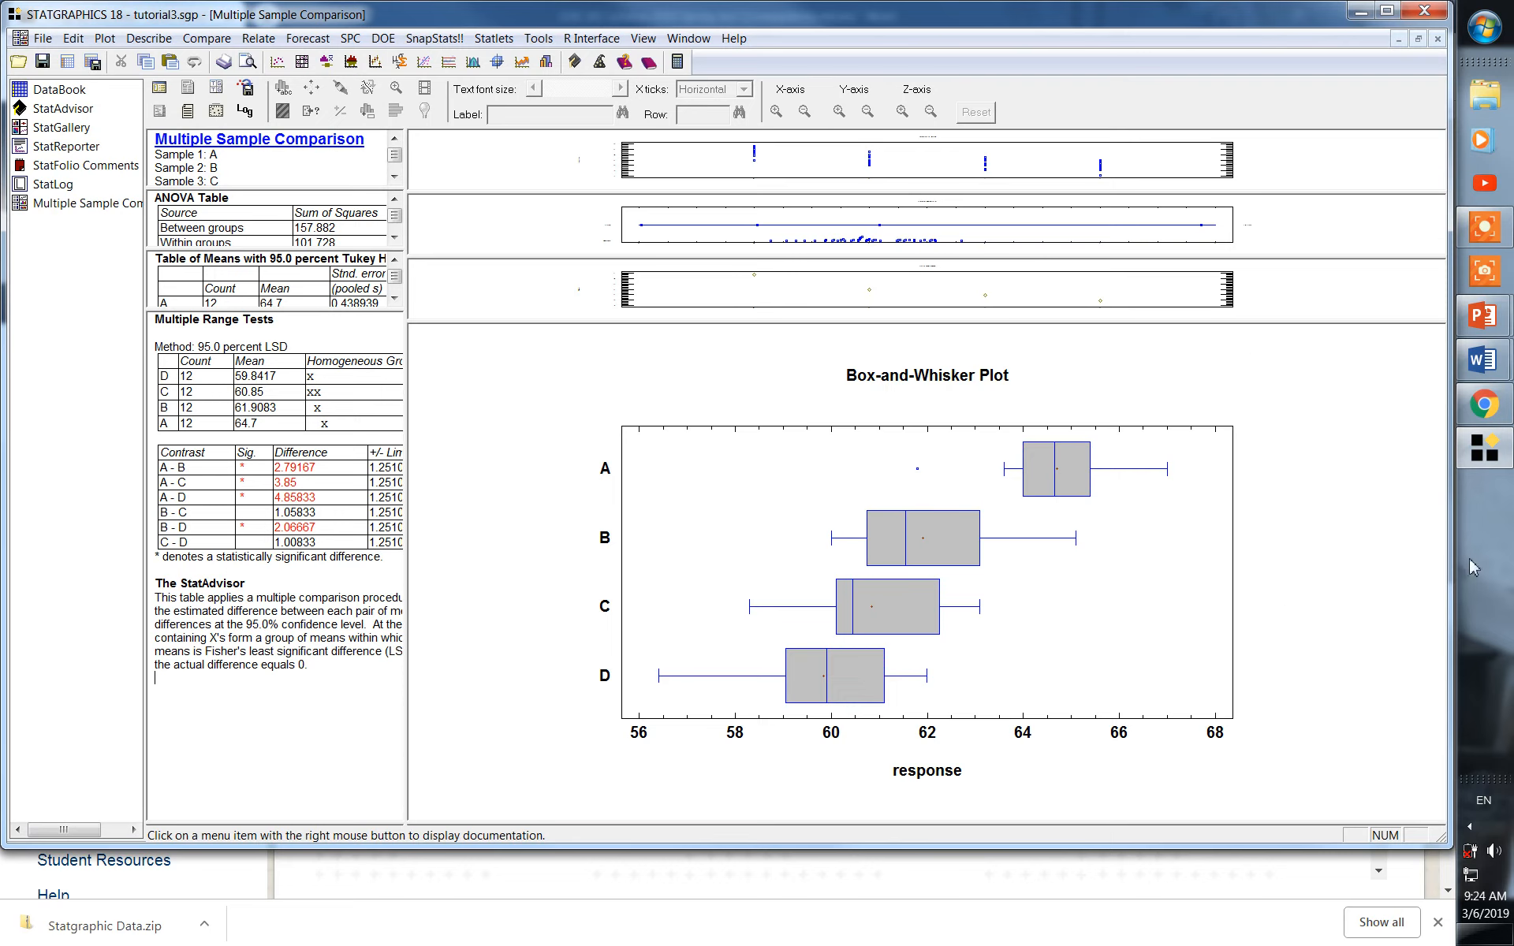
pyautogui.click(1489, 233)
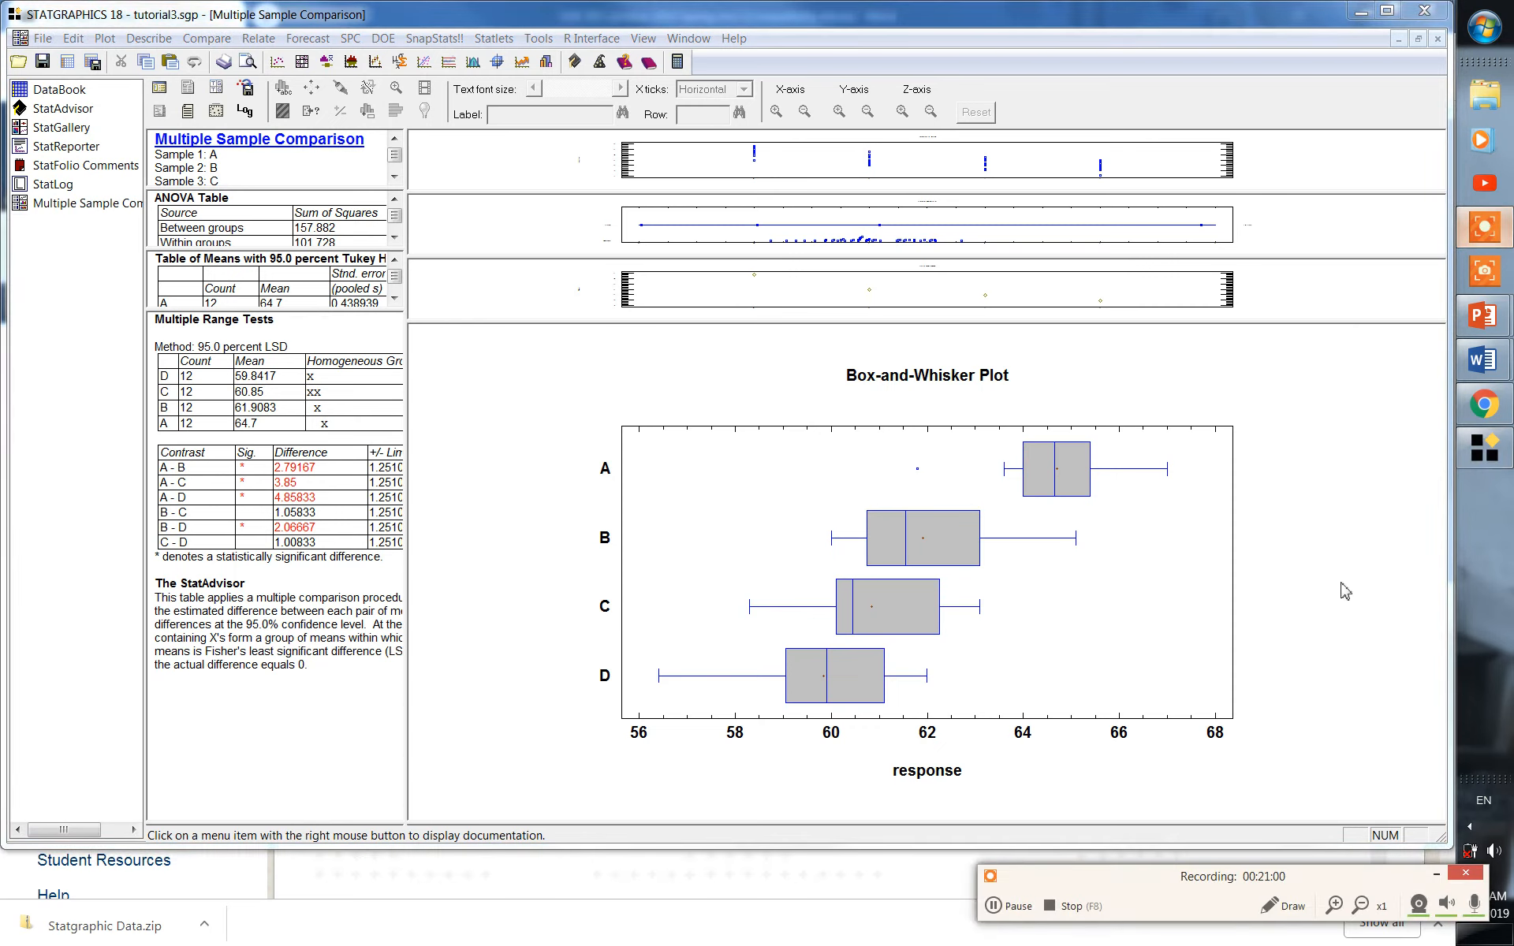